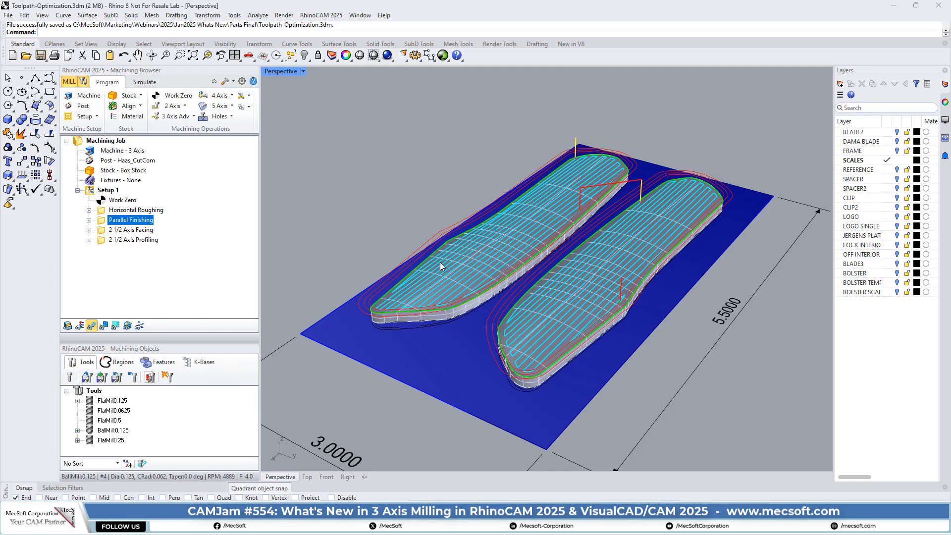
Inspect the two scale parts from several angles and display the Horizontal Roughing toolpath on them
{"action": "scroll", "coordinate": [594, 226], "scroll_direction": "up", "scroll_amount": 3}
{"action": "right_click_drag", "start_coordinate": [594, 226], "coordinate": [494, 282]}
{"action": "scroll", "coordinate": [615, 272], "scroll_direction": "down", "scroll_amount": 3}
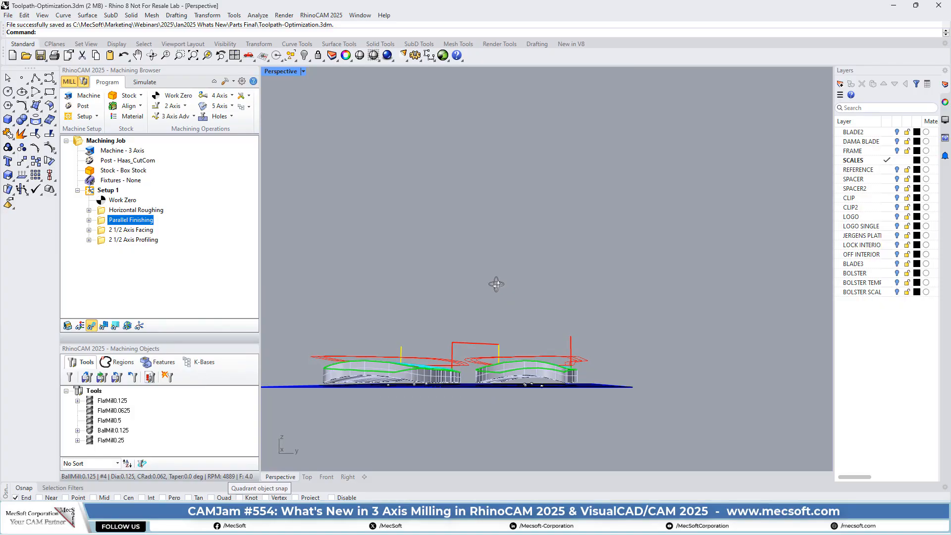
{"action": "right_click_drag", "start_coordinate": [641, 265], "coordinate": [547, 331]}
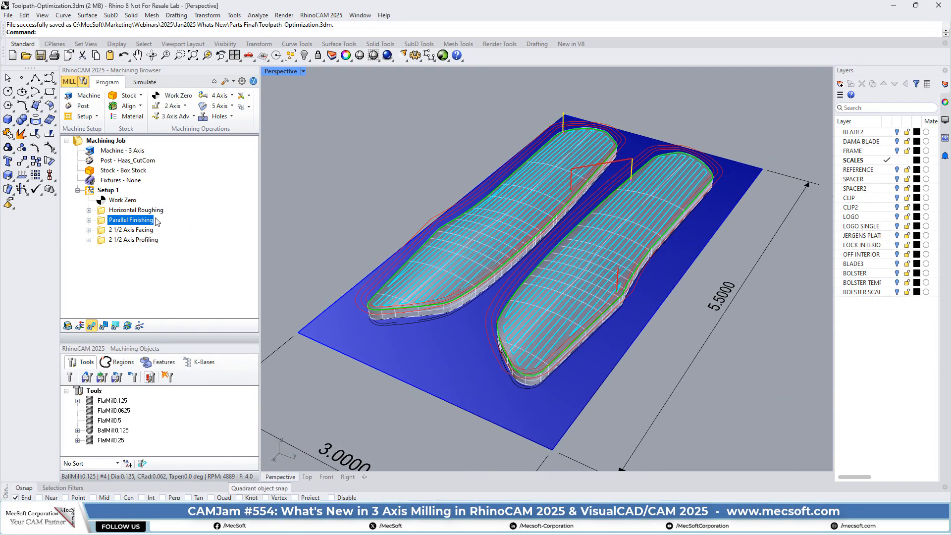
{"action": "left_click", "coordinate": [105, 211]}
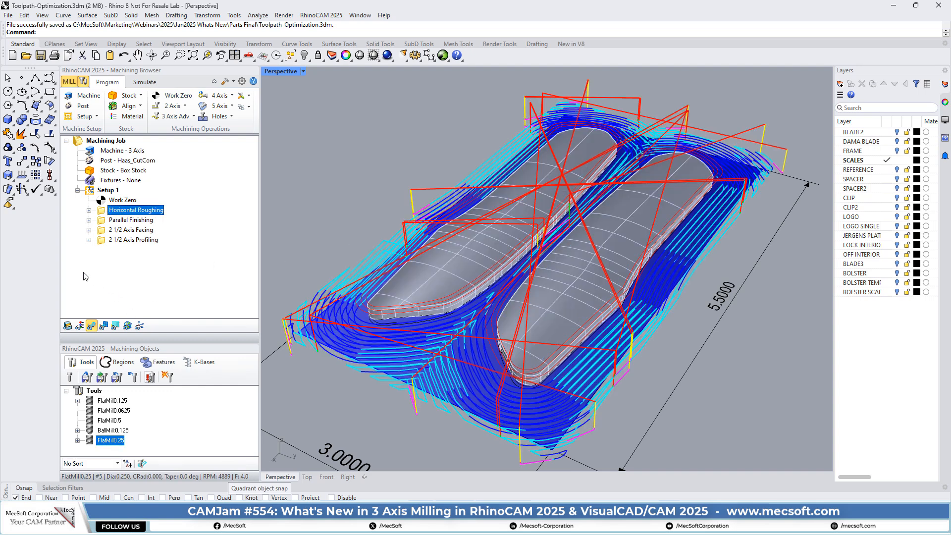
Review the Horizontal Roughing operation's tool, cut parameters, cut levels, engage/retract, arc fitting and toolpath optimization settings, and save the operation
{"action": "double_click", "coordinate": [103, 214]}
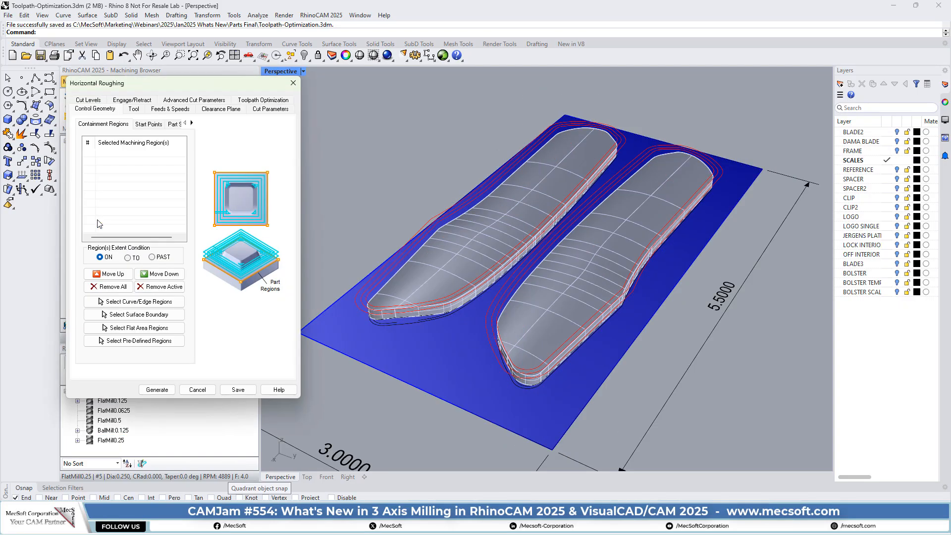
{"action": "left_click_drag", "start_coordinate": [196, 75], "coordinate": [238, 75]}
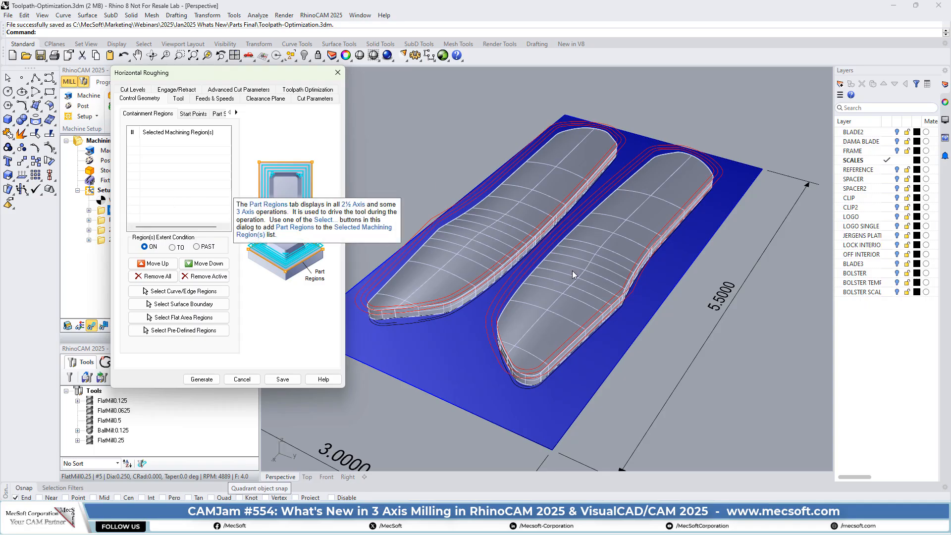
{"action": "left_click", "coordinate": [178, 98]}
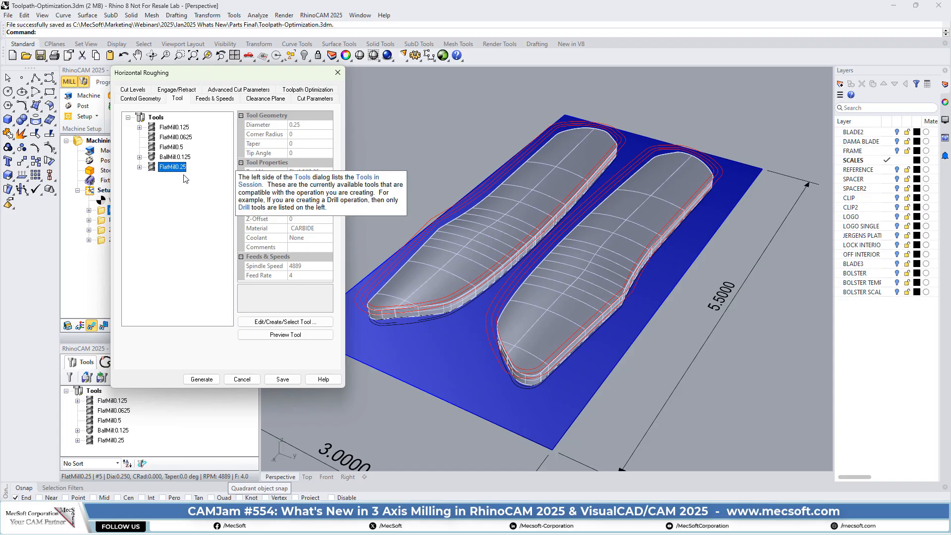
{"action": "left_click", "coordinate": [319, 101]}
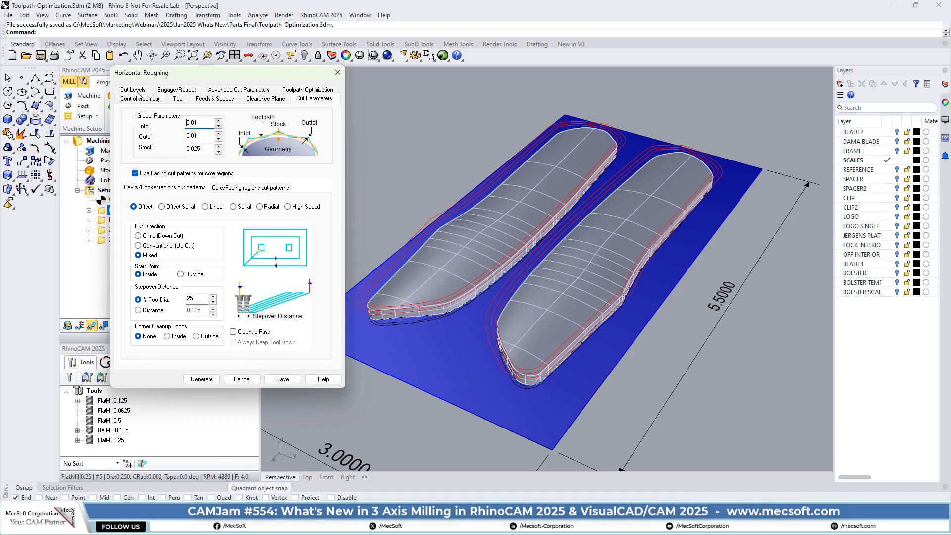
{"action": "left_click", "coordinate": [136, 91]}
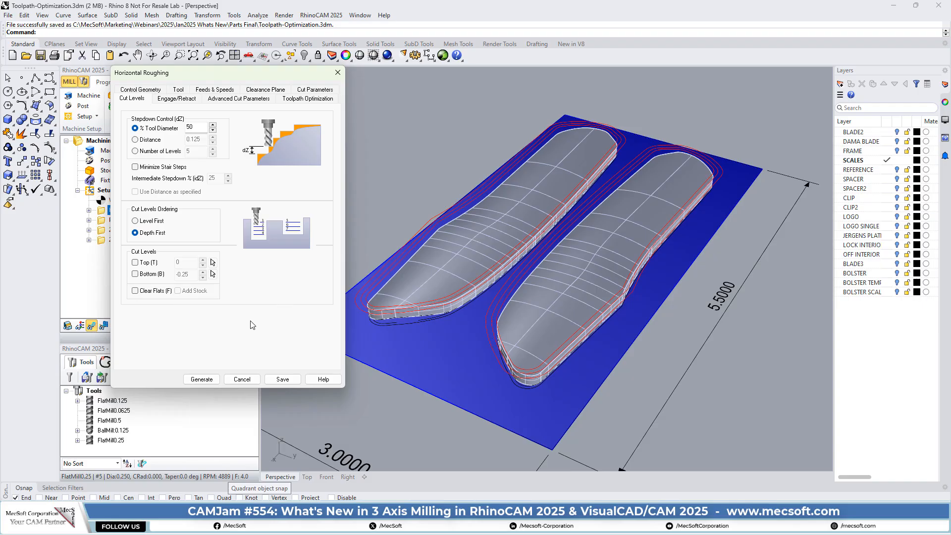
{"action": "left_click", "coordinate": [184, 101]}
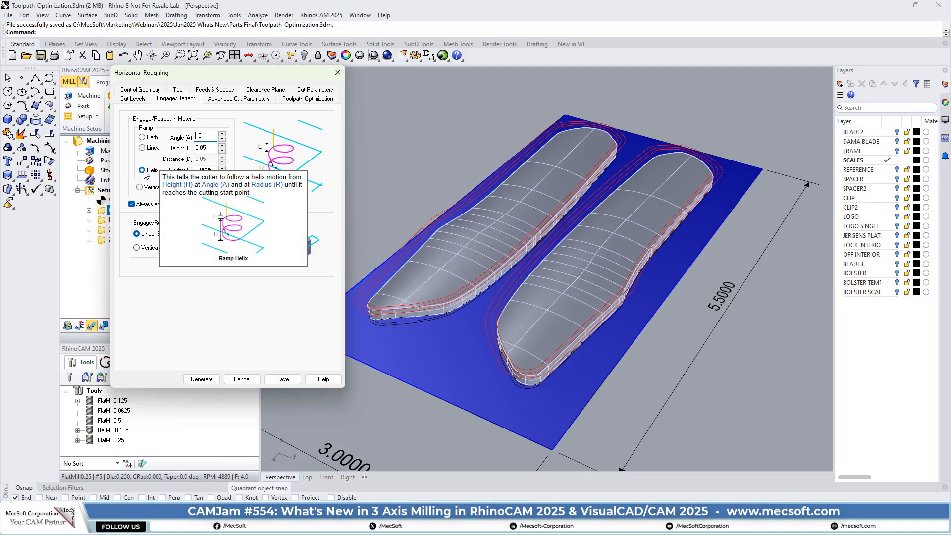
{"action": "mouse_move", "coordinate": [144, 173]}
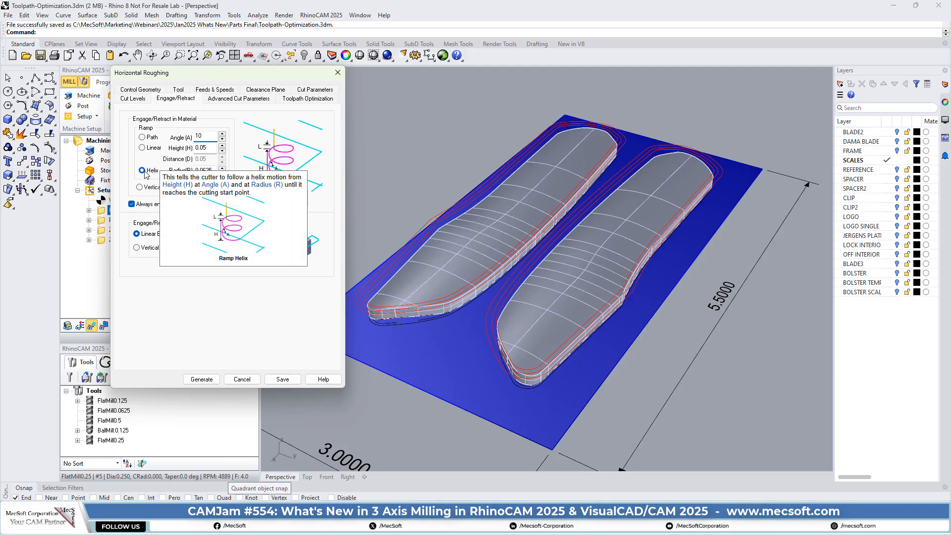
{"action": "left_click", "coordinate": [218, 99]}
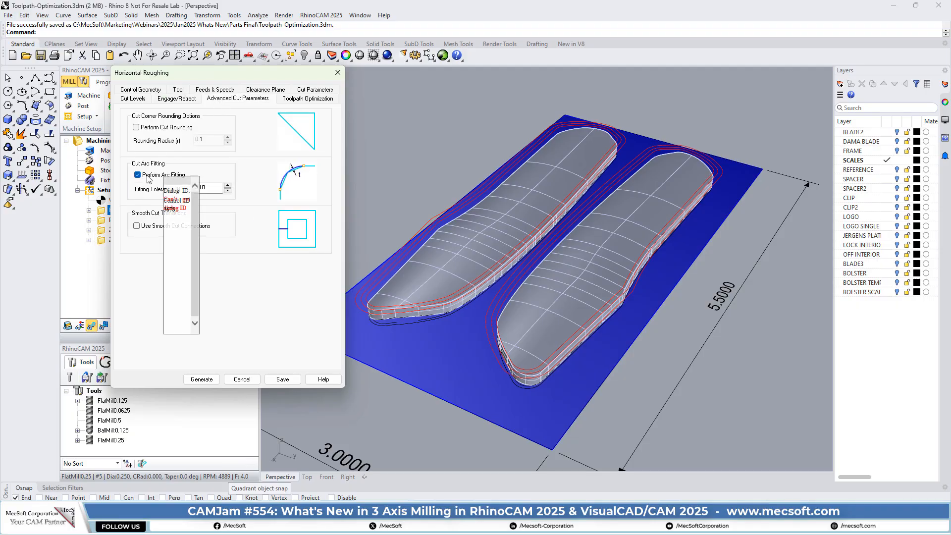
{"action": "left_click", "coordinate": [320, 99]}
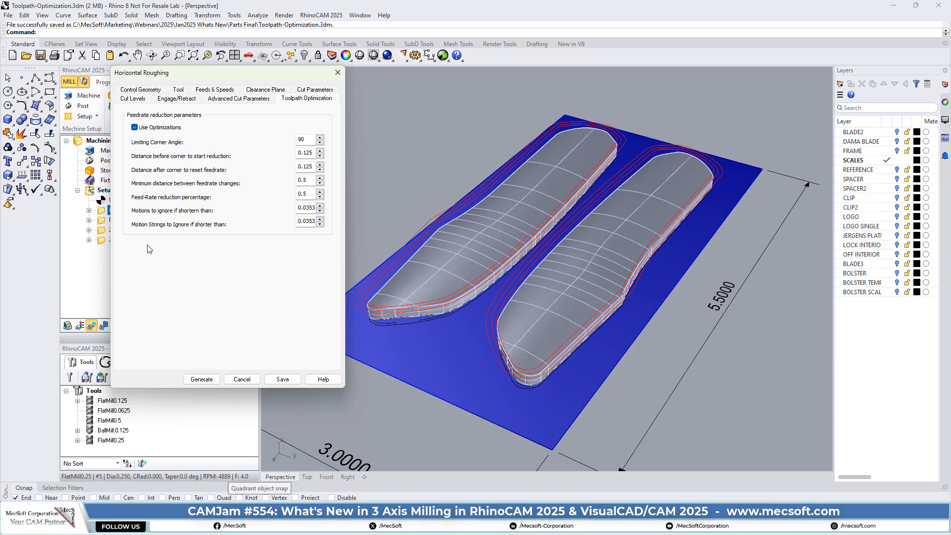
{"action": "left_click", "coordinate": [277, 380]}
Inspect the Horizontal Roughing toolpath in the Toolpath Editor and view its Feedrate Optimization parameters without applying them
{"action": "left_click", "coordinate": [89, 211]}
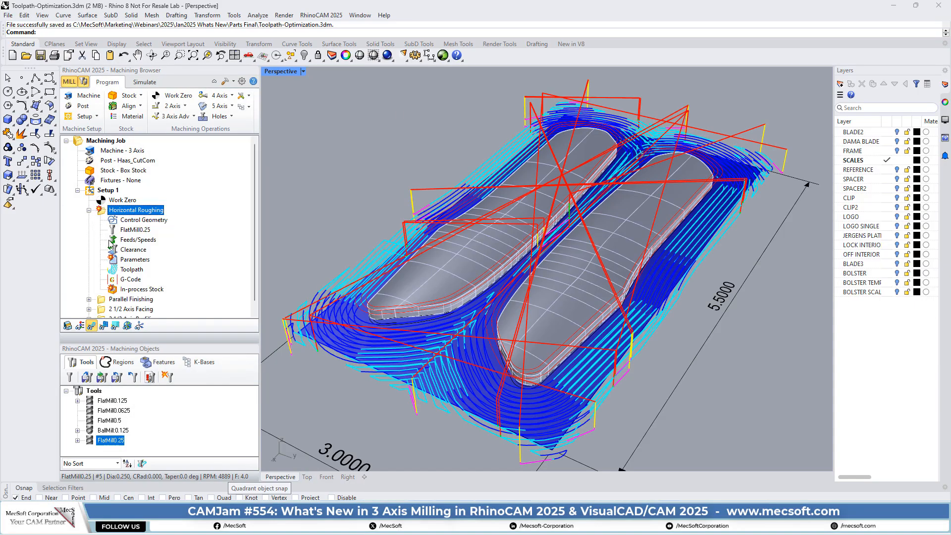
{"action": "double_click", "coordinate": [117, 270]}
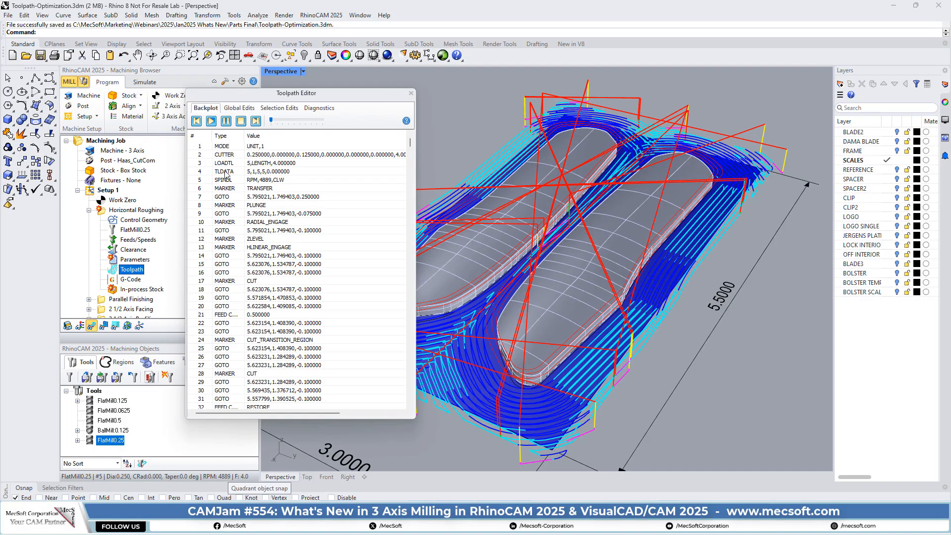
{"action": "left_click", "coordinate": [305, 94]}
{"action": "left_click_drag", "start_coordinate": [306, 94], "coordinate": [307, 57]}
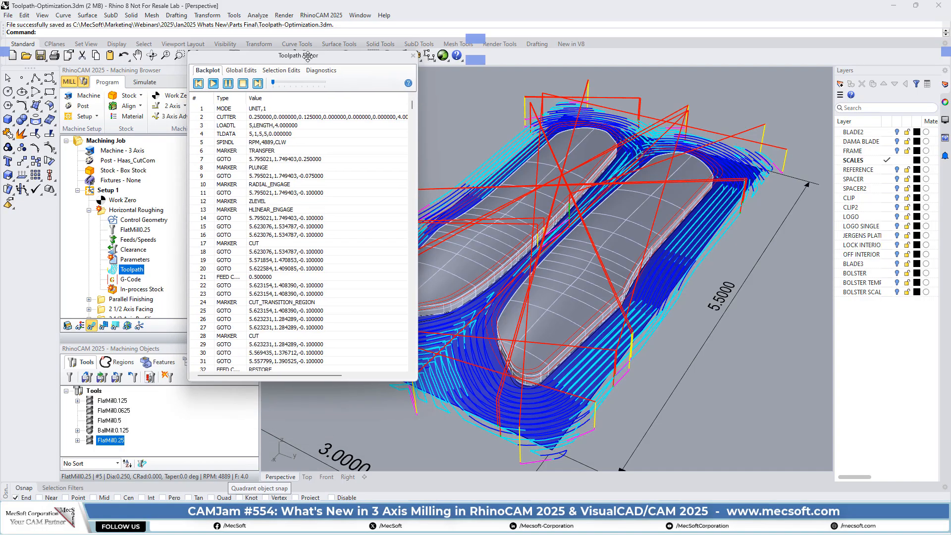
{"action": "left_click", "coordinate": [240, 70]}
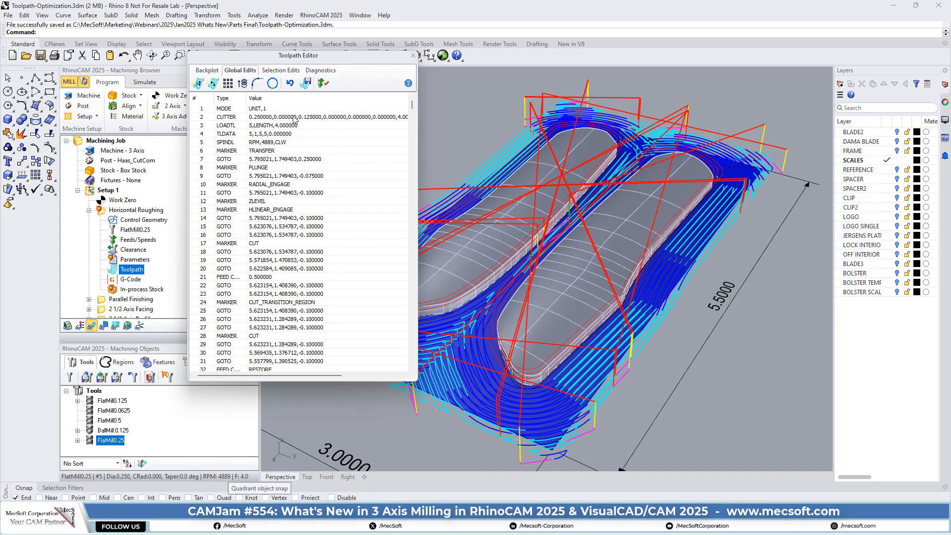
{"action": "left_click", "coordinate": [323, 83]}
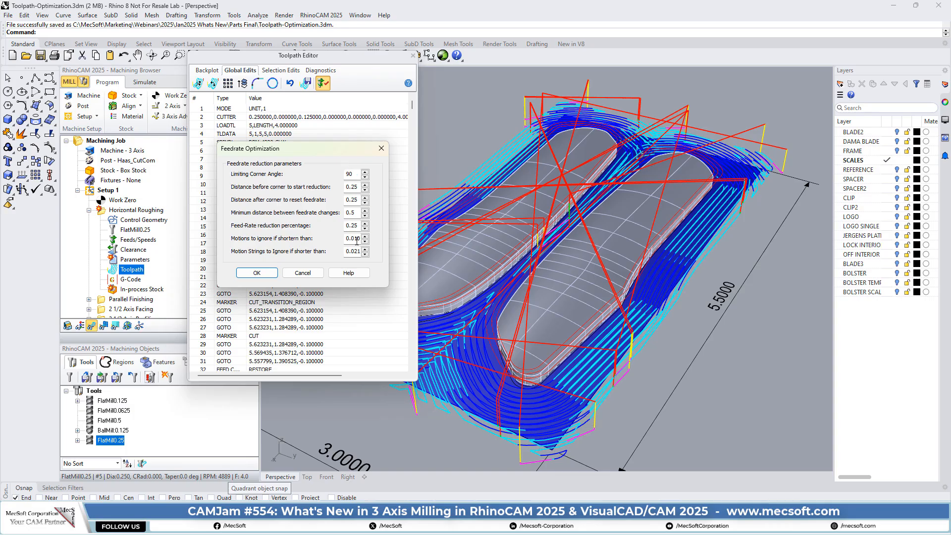
{"action": "left_click", "coordinate": [302, 273]}
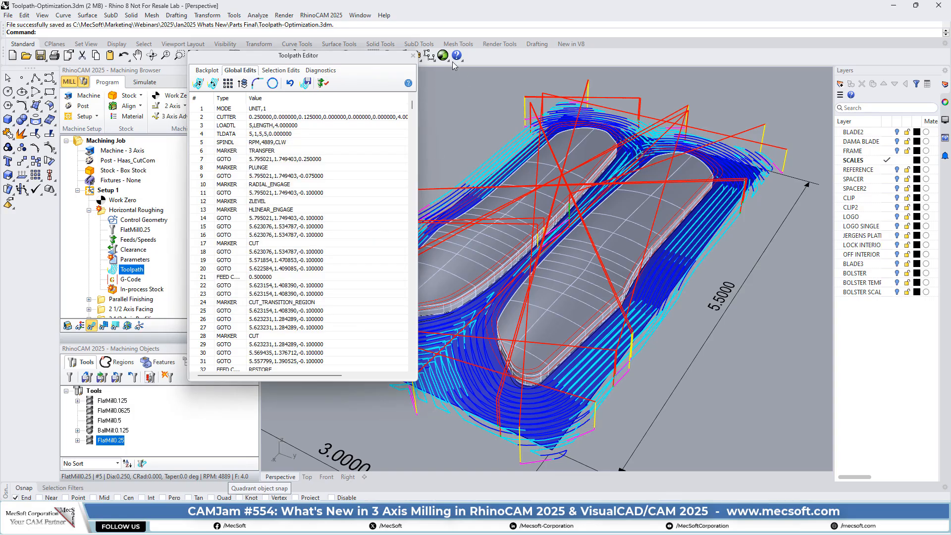
{"action": "left_click", "coordinate": [413, 56]}
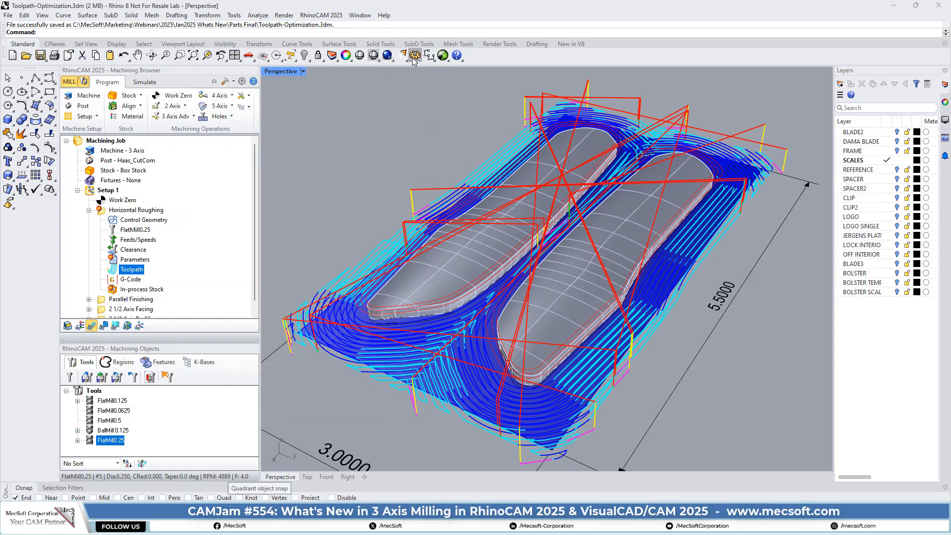
Review the feedrate reduction parameters in the Horizontal Roughing operation's toolpath optimization settings and regenerate the toolpath
{"action": "left_click", "coordinate": [104, 212]}
{"action": "double_click", "coordinate": [104, 212]}
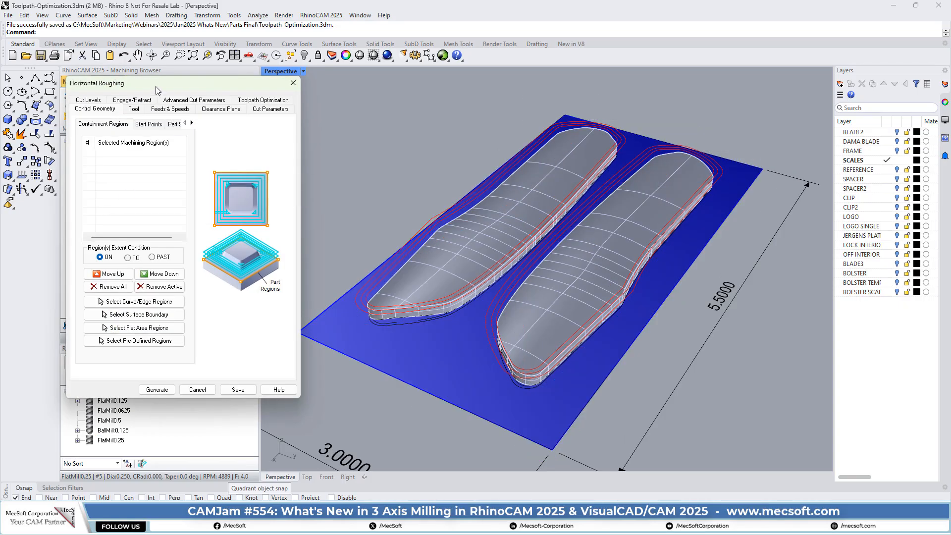
{"action": "left_click_drag", "start_coordinate": [157, 91], "coordinate": [206, 97]}
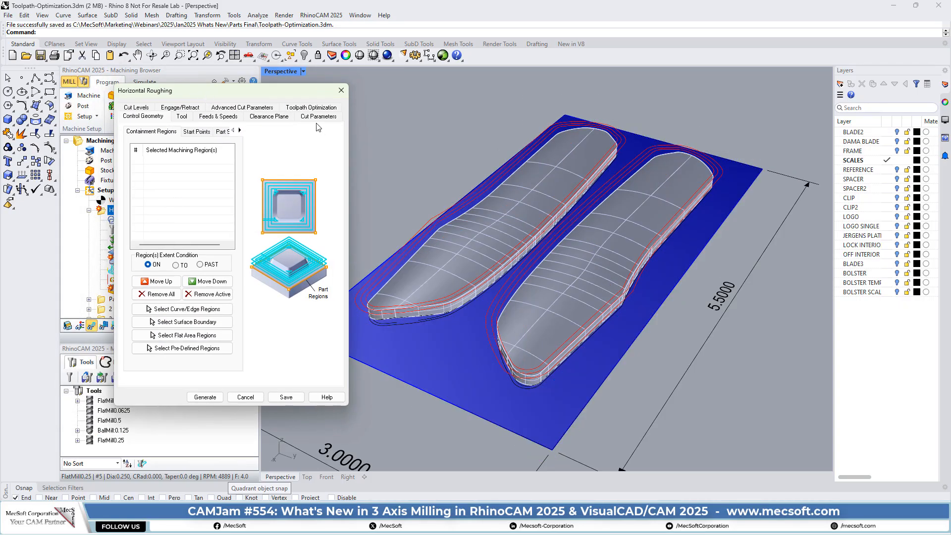
{"action": "left_click", "coordinate": [304, 109]}
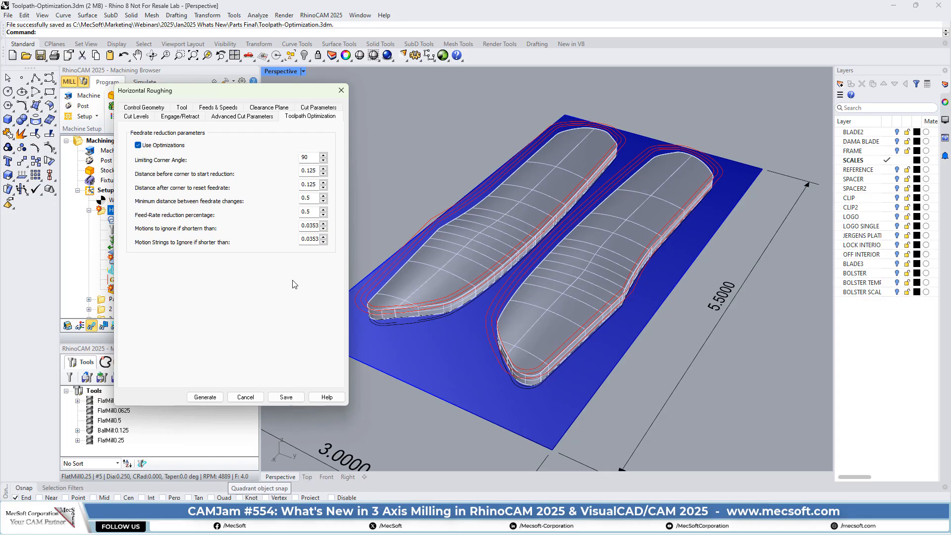
{"action": "left_click_drag", "start_coordinate": [192, 91], "coordinate": [270, 106]}
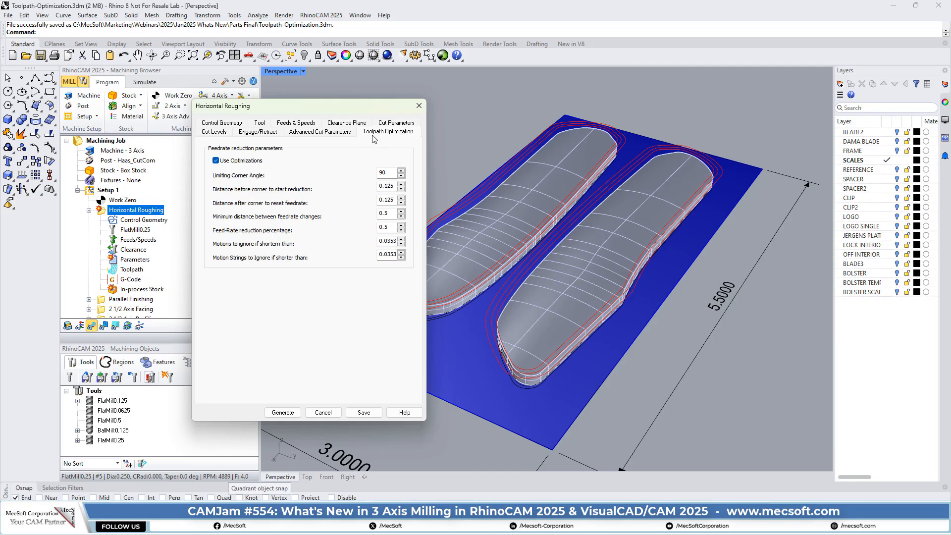
{"action": "left_click_drag", "start_coordinate": [332, 106], "coordinate": [298, 105]}
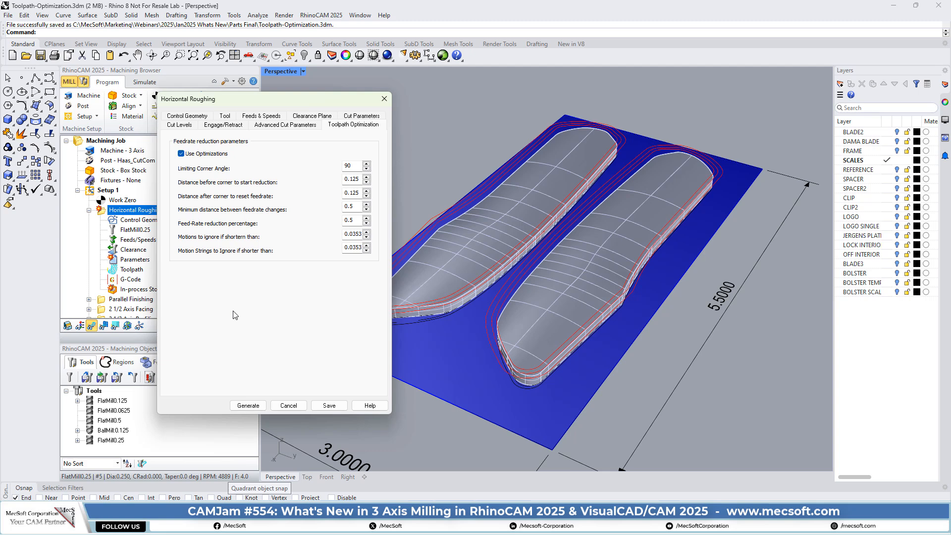
{"action": "mouse_move", "coordinate": [221, 225]}
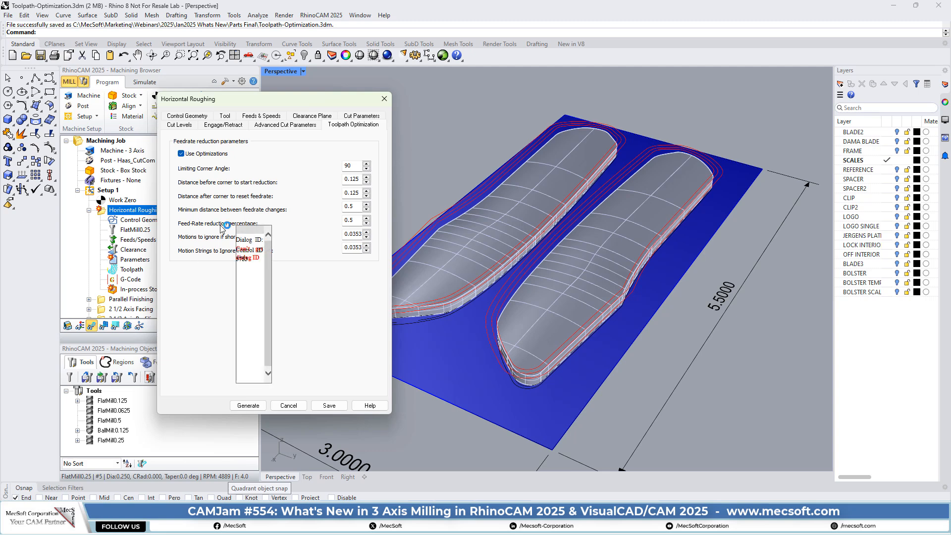
{"action": "double_click", "coordinate": [353, 219]}
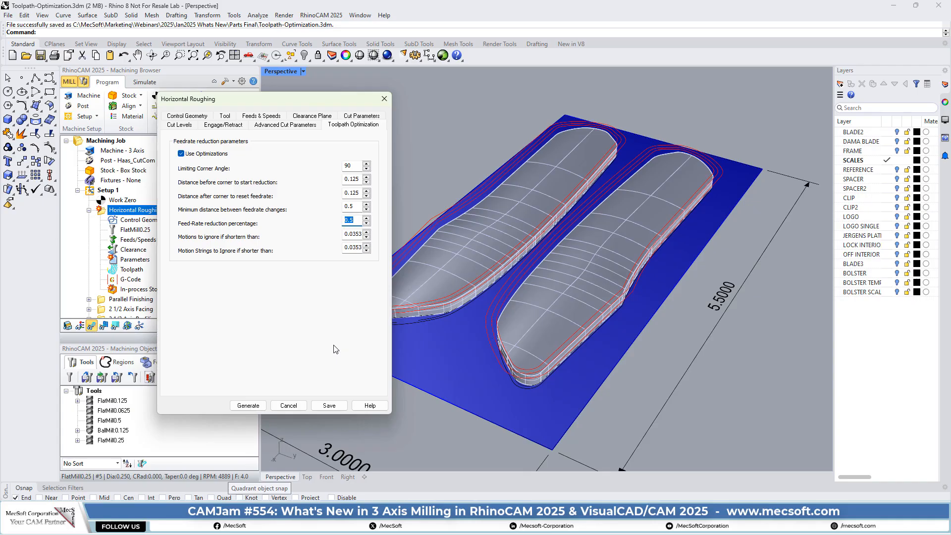
{"action": "mouse_move", "coordinate": [355, 165]}
{"action": "left_click", "coordinate": [253, 406]}
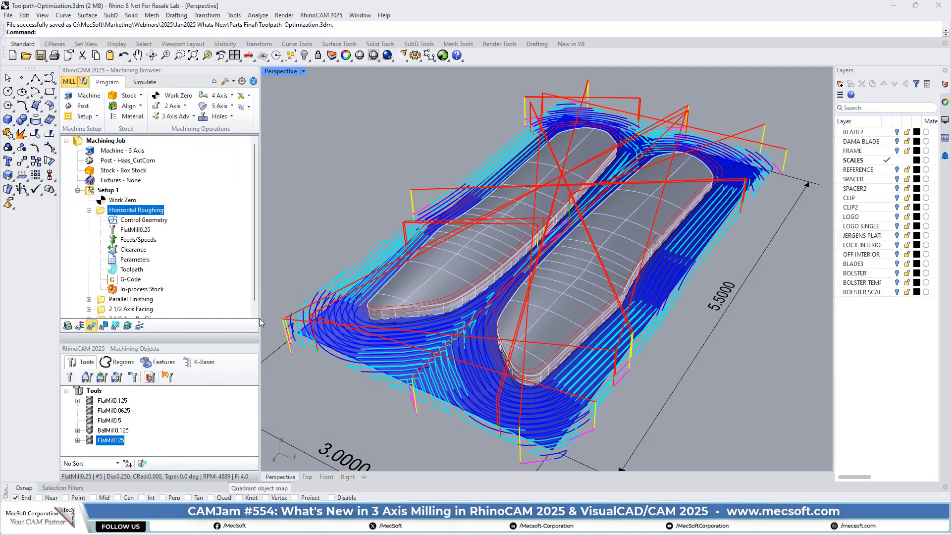
Compare the Horizontal Roughing cut feed rate with the feedrate reduction parameters, and generate the operation again
{"action": "double_click", "coordinate": [100, 212]}
{"action": "left_click_drag", "start_coordinate": [178, 84], "coordinate": [223, 80]}
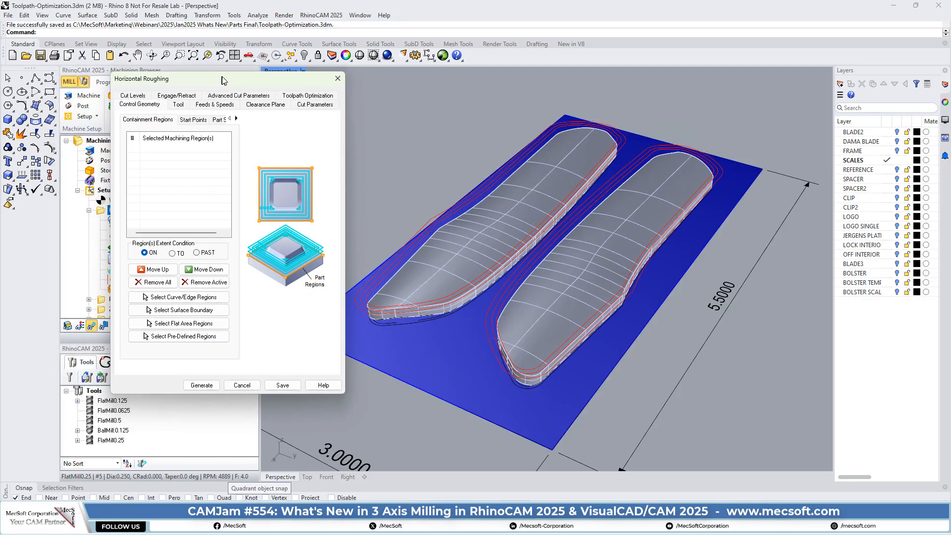
{"action": "left_click", "coordinate": [215, 105]}
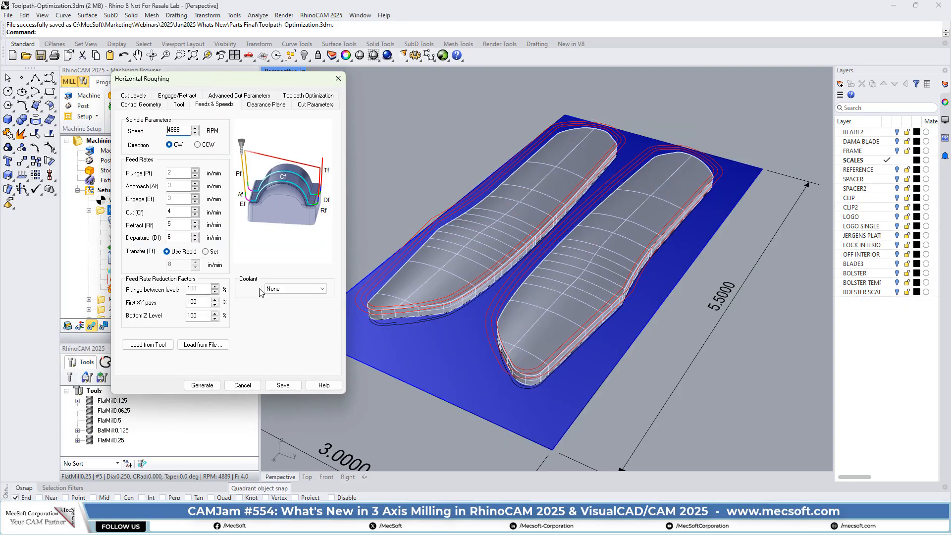
{"action": "double_click", "coordinate": [171, 212]}
{"action": "left_click", "coordinate": [318, 99]}
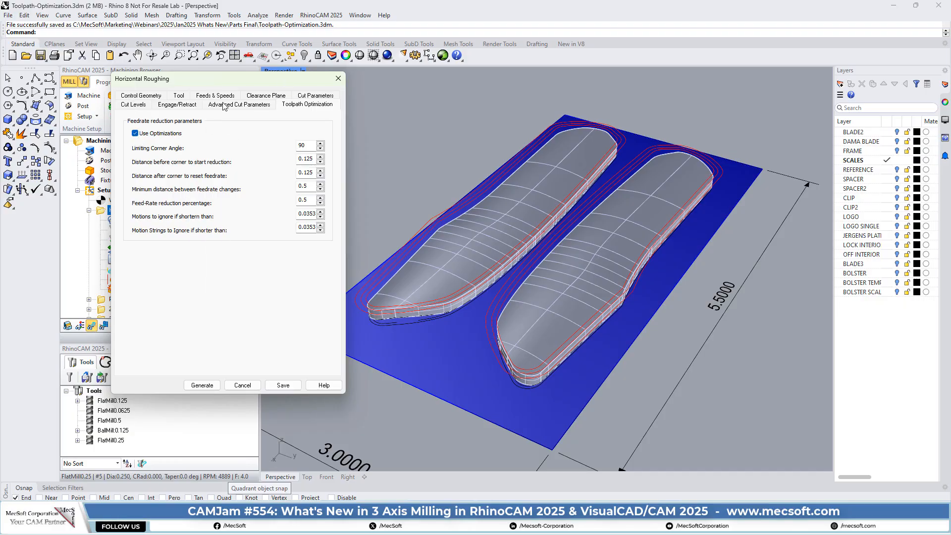
{"action": "left_click", "coordinate": [209, 97]}
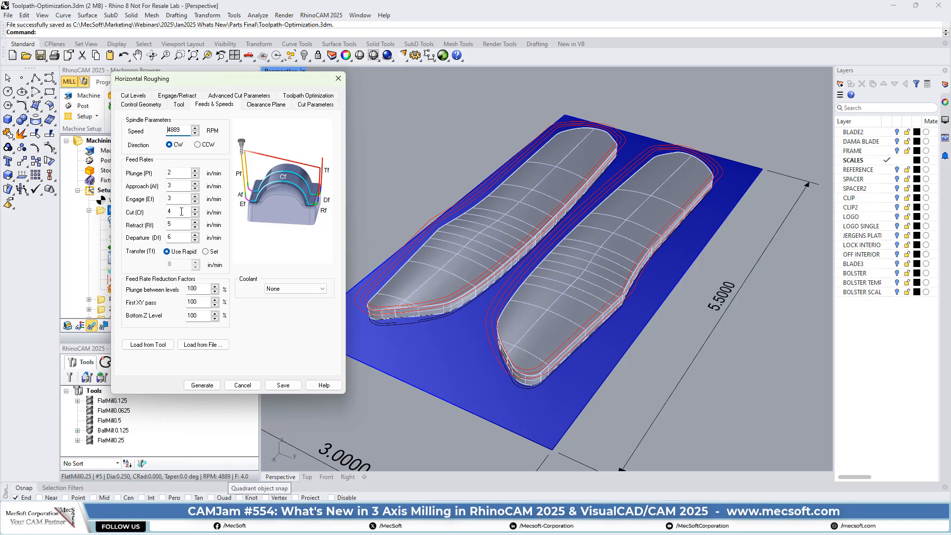
{"action": "left_click", "coordinate": [203, 386]}
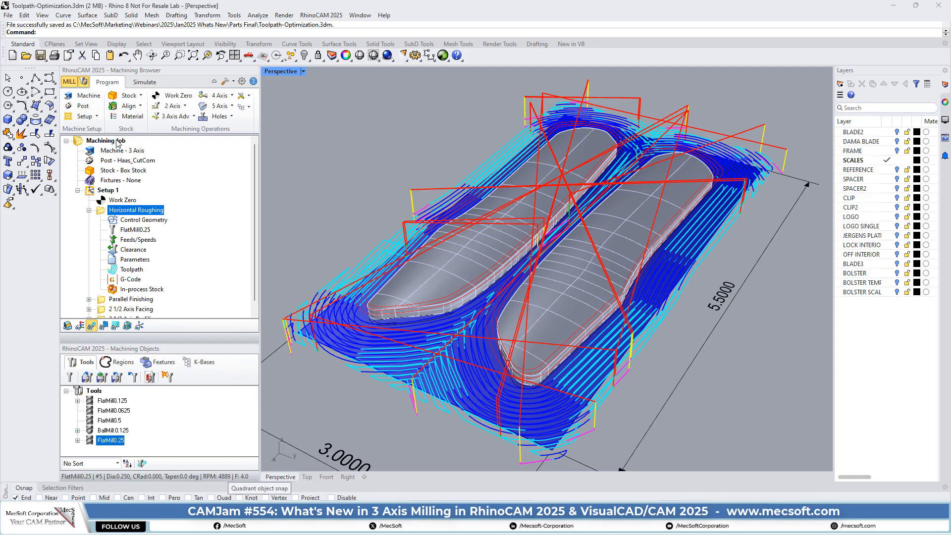
Check the current post-processor selection and accept Haas_CutCom as the legacy post
{"action": "left_click", "coordinate": [80, 106]}
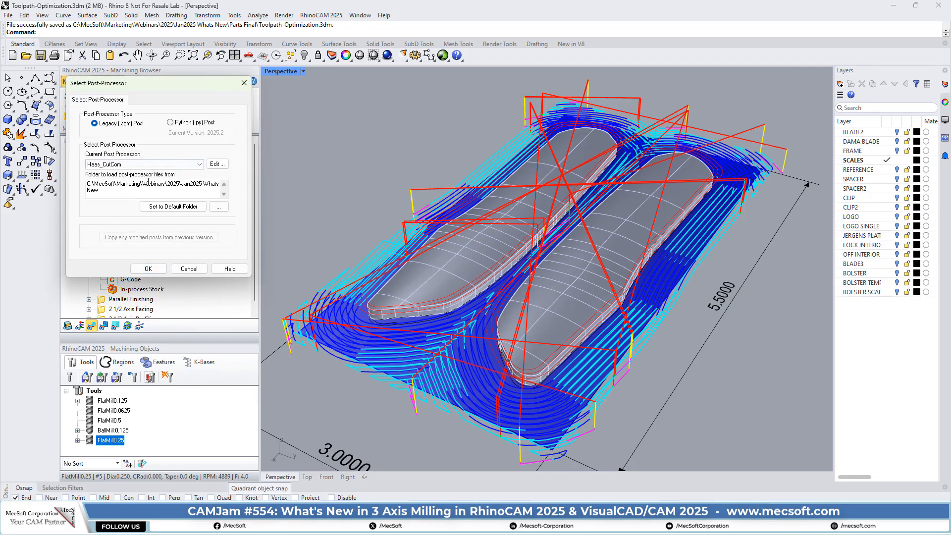
{"action": "mouse_move", "coordinate": [200, 169]}
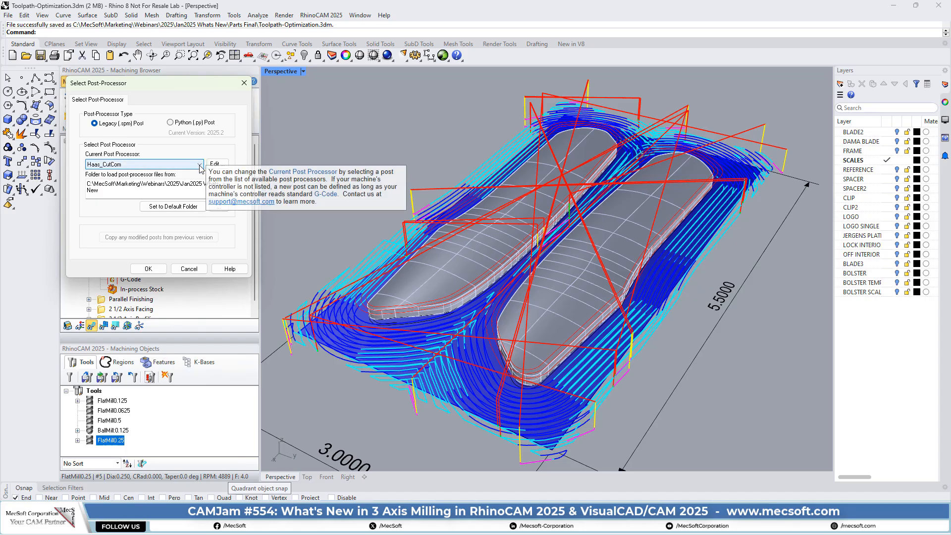
{"action": "left_click", "coordinate": [148, 269]}
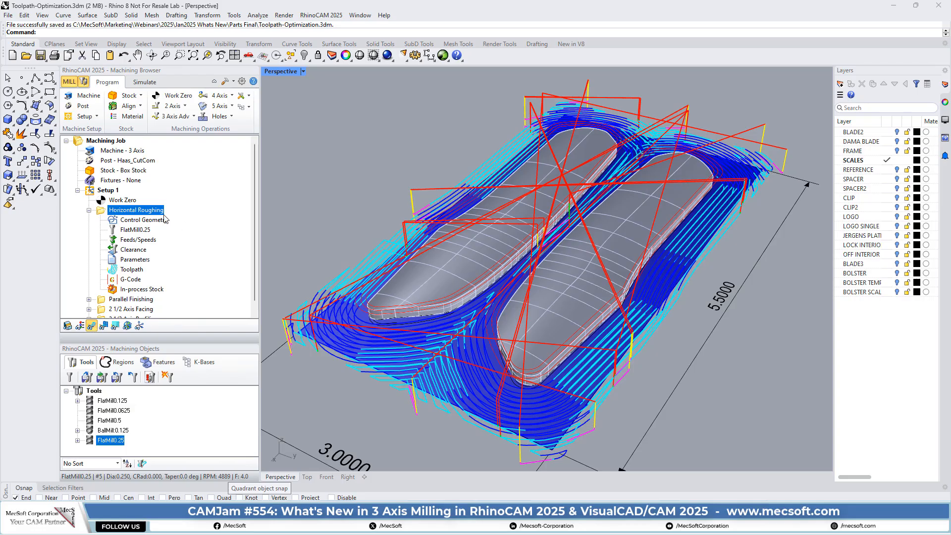
Post the Horizontal Roughing operation with Haas_CutCom to Toolpath-Optimization_Horizontal Roughing.nc, replacing the existing file
{"action": "right_click", "coordinate": [149, 211]}
{"action": "left_click", "coordinate": [185, 238]}
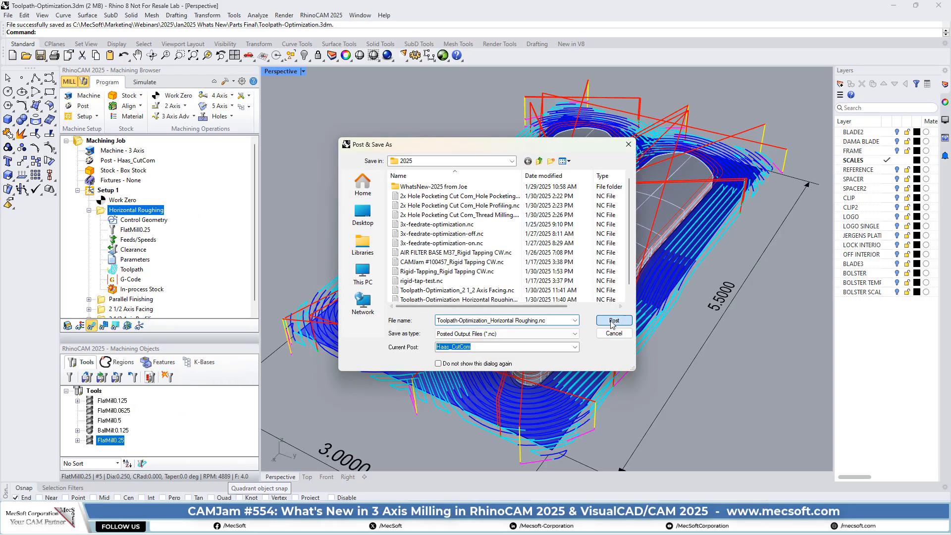
{"action": "left_click", "coordinate": [613, 321]}
{"action": "left_click", "coordinate": [520, 263]}
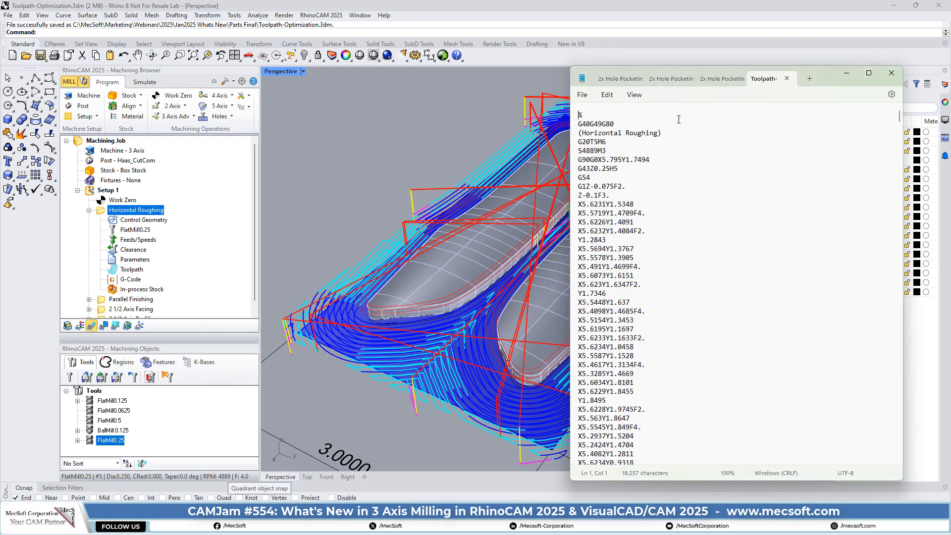
Examine the posted Horizontal Roughing G-code in the text editor for feed rate changes between the cutting moves
{"action": "left_click_drag", "start_coordinate": [826, 82], "coordinate": [742, 58]}
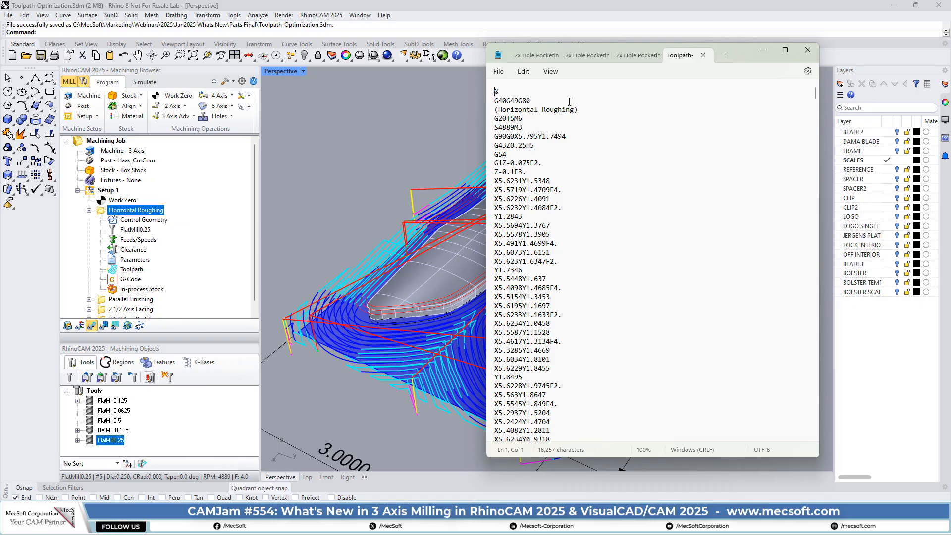
{"action": "left_click_drag", "start_coordinate": [552, 191], "coordinate": [559, 207]}
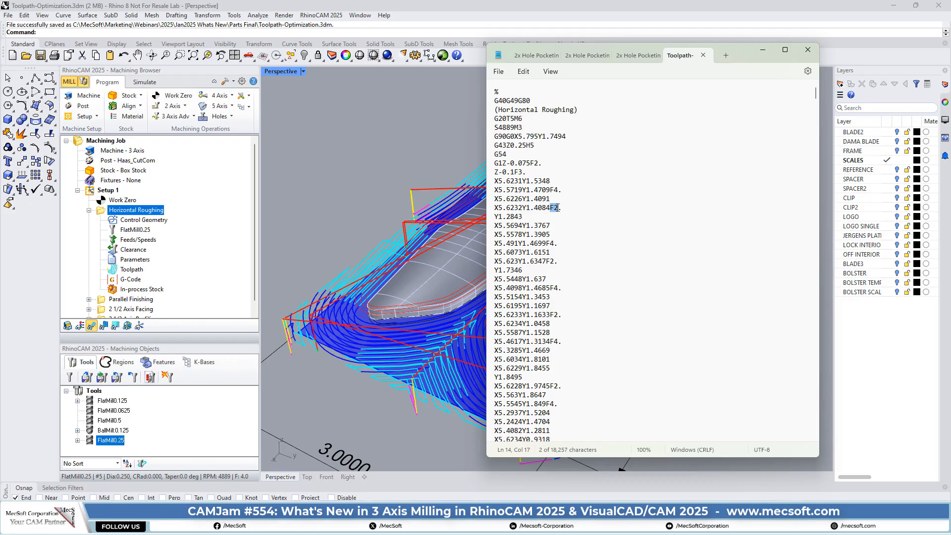
{"action": "scroll", "coordinate": [566, 285], "scroll_direction": "down", "scroll_amount": 20}
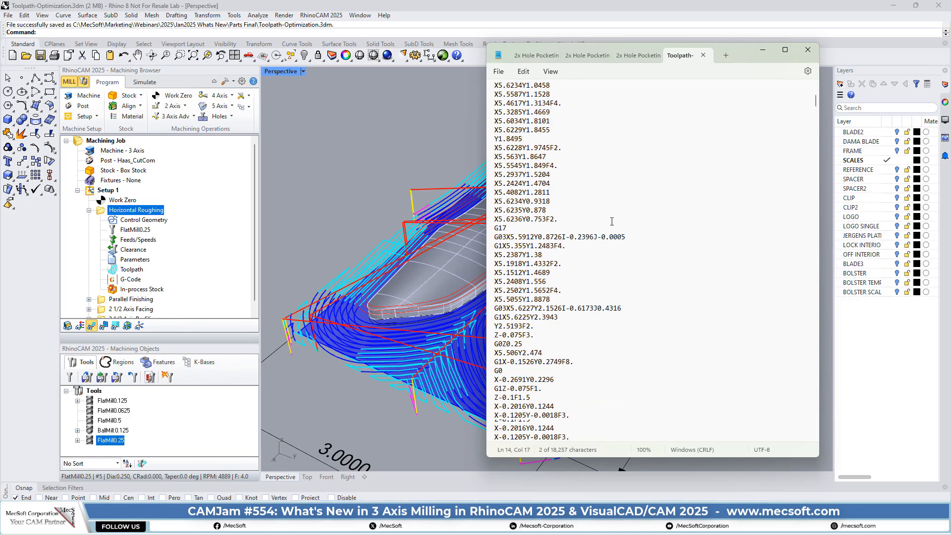
{"action": "scroll", "coordinate": [607, 206], "scroll_direction": "down", "scroll_amount": 5}
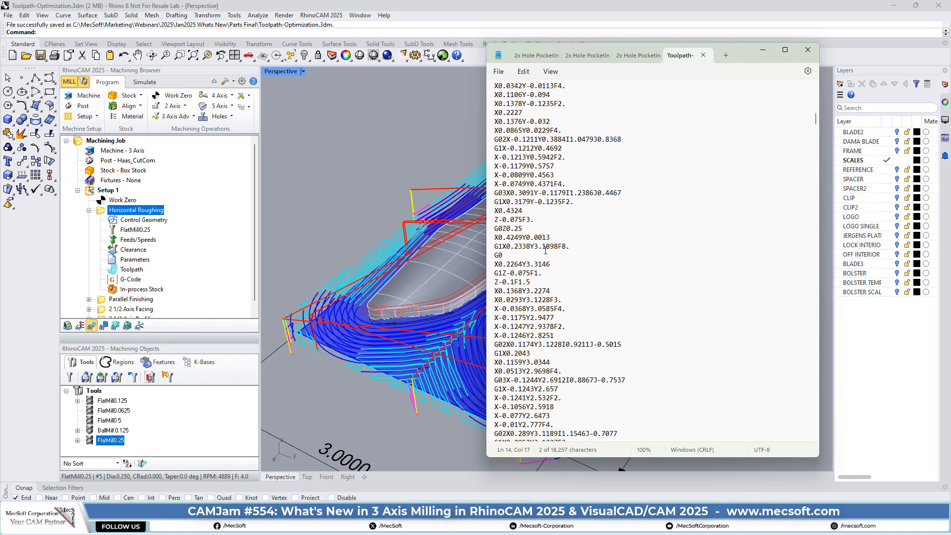
{"action": "scroll", "coordinate": [545, 250], "scroll_direction": "down", "scroll_amount": 2}
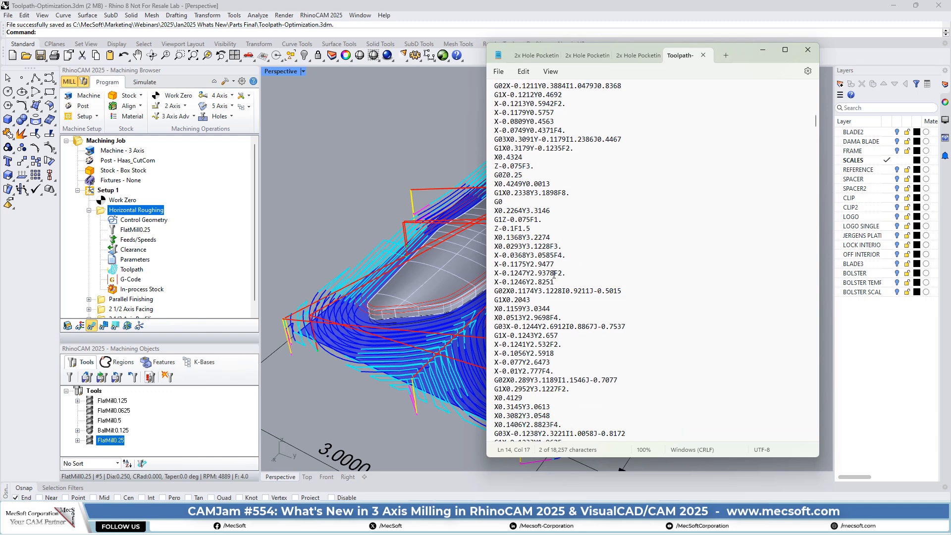
{"action": "left_click_drag", "start_coordinate": [554, 274], "coordinate": [561, 274]}
{"action": "scroll", "coordinate": [624, 189], "scroll_direction": "down", "scroll_amount": 10}
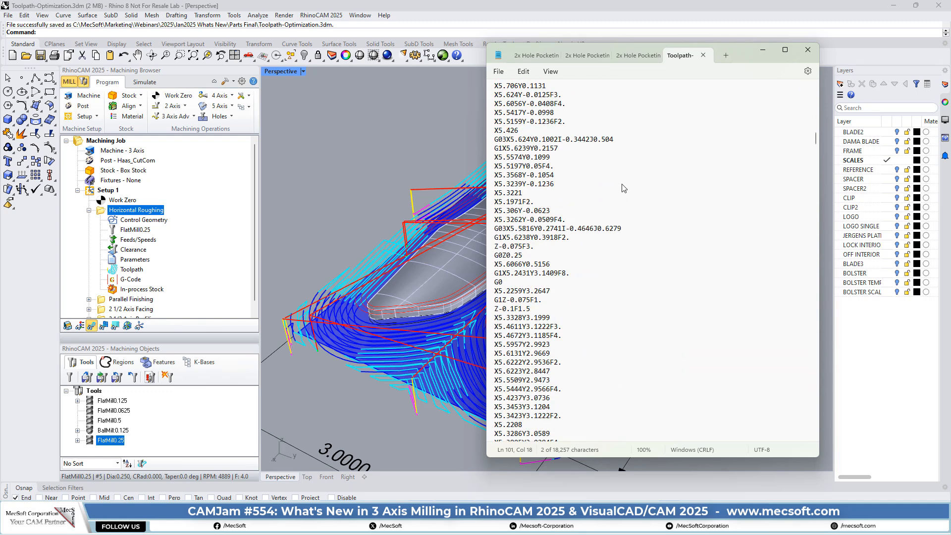
{"action": "scroll", "coordinate": [624, 189], "scroll_direction": "down", "scroll_amount": 10}
{"action": "scroll", "coordinate": [624, 188], "scroll_direction": "down", "scroll_amount": 6}
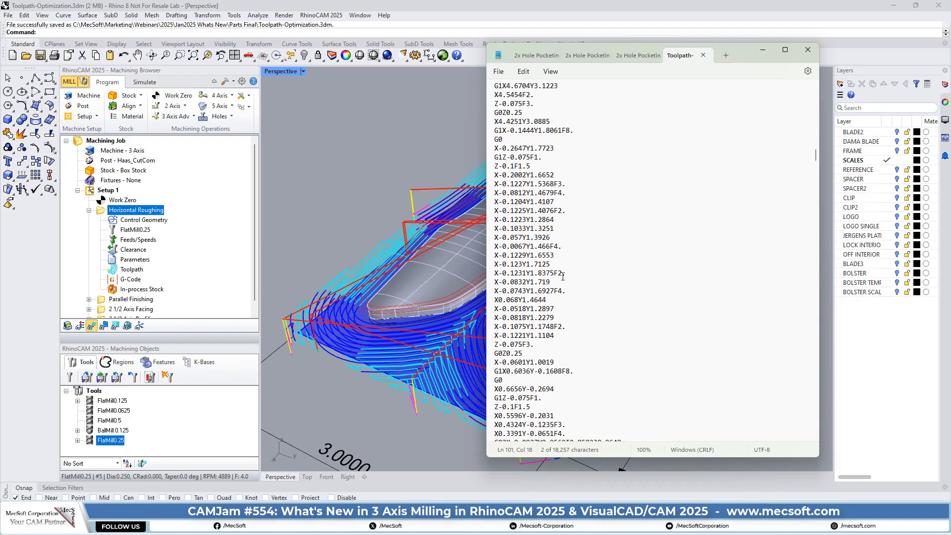
{"action": "mouse_move", "coordinate": [554, 274]}
{"action": "left_mouse_down"}
{"action": "mouse_move", "coordinate": [567, 284]}
{"action": "mouse_move", "coordinate": [562, 274]}
{"action": "left_mouse_up"}
Review the Horizontal Roughing operation's feedrate reduction parameters and close its settings without saving
{"action": "left_click", "coordinate": [103, 212]}
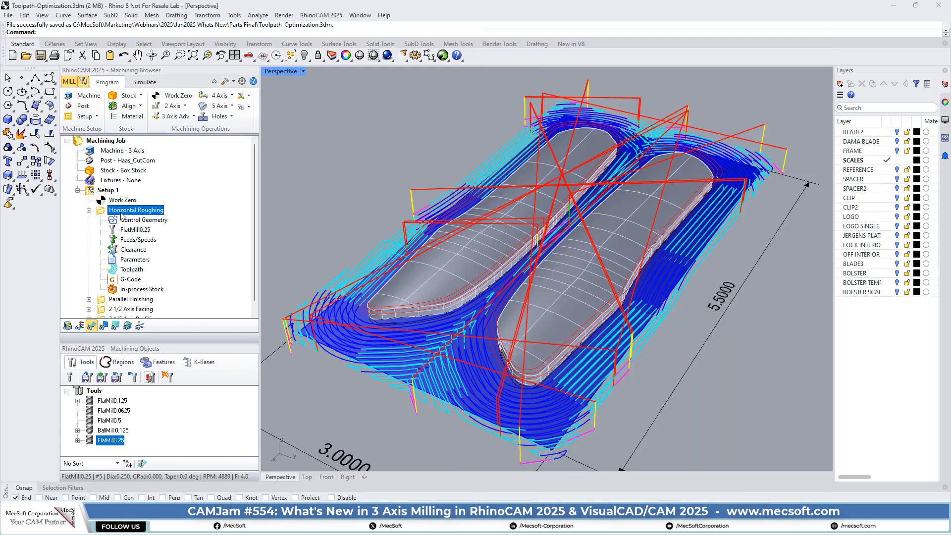
{"action": "double_click", "coordinate": [122, 212]}
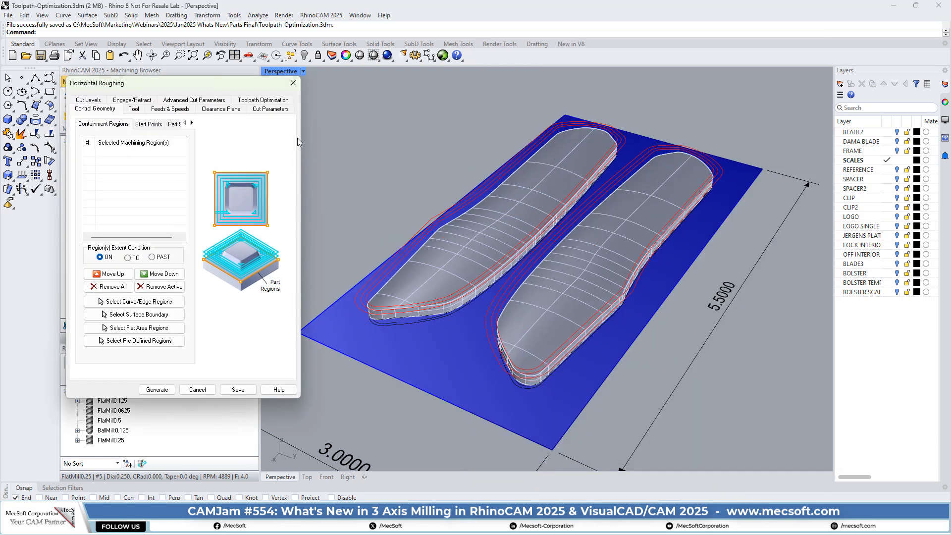
{"action": "left_click", "coordinate": [285, 101]}
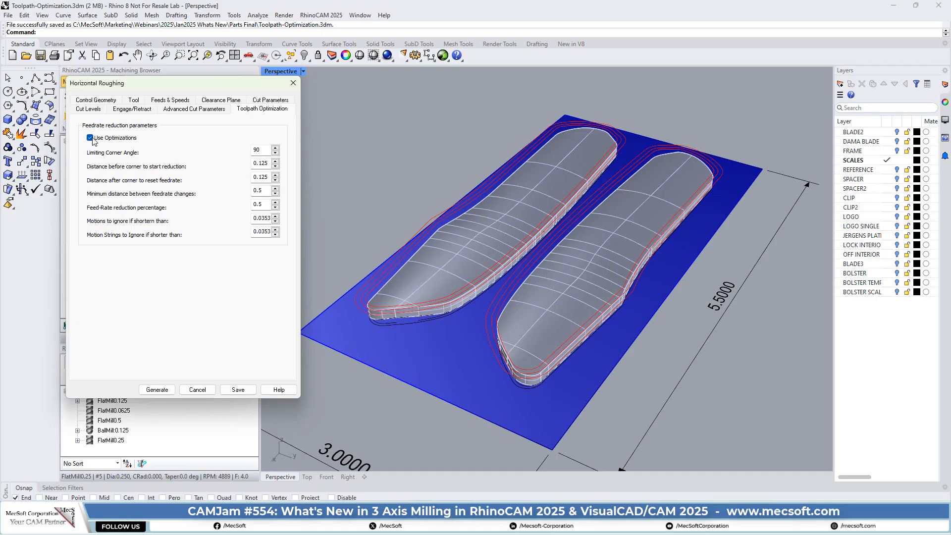
{"action": "right_click", "coordinate": [143, 141]}
{"action": "left_click", "coordinate": [163, 222]}
{"action": "left_click", "coordinate": [196, 390]}
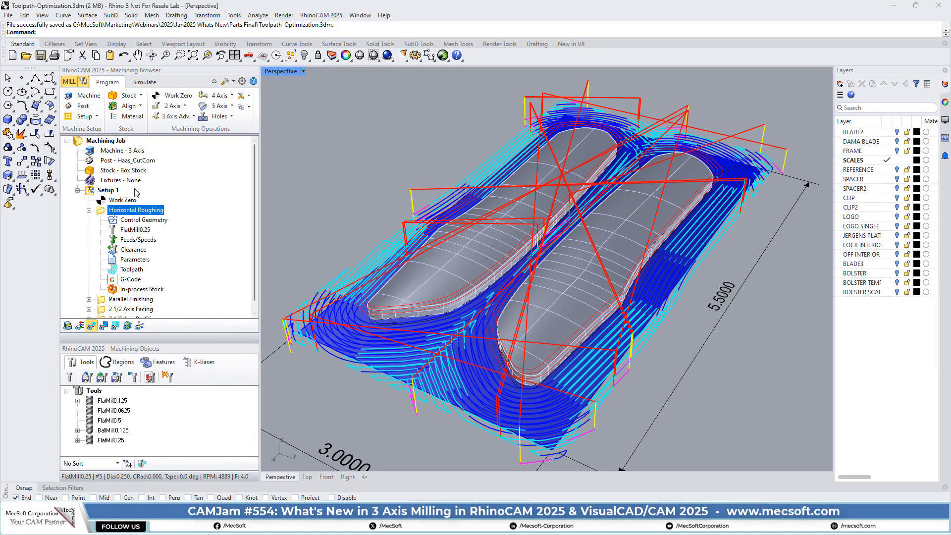
Collapse the Horizontal Roughing operation and inspect the Parallel Finishing toolpath on the two scales
{"action": "left_click", "coordinate": [90, 210]}
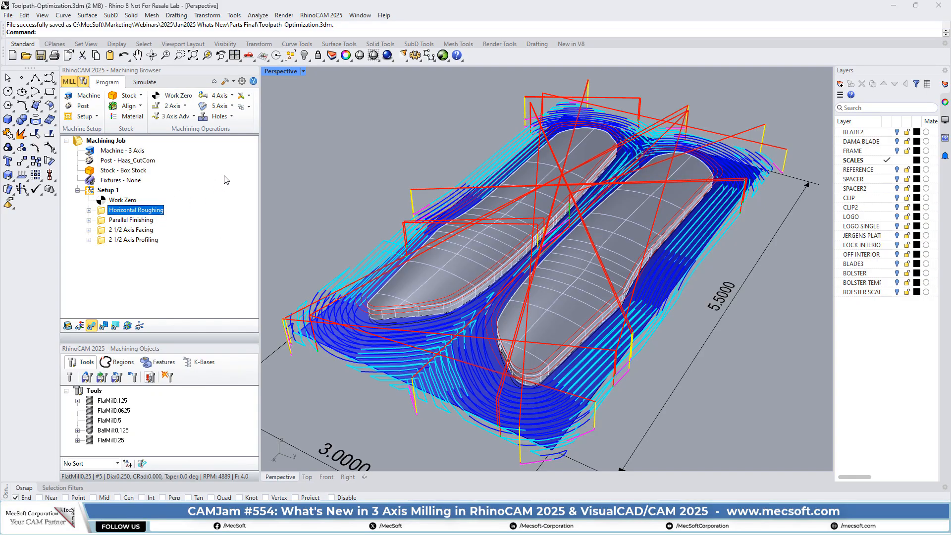
{"action": "left_click", "coordinate": [103, 221]}
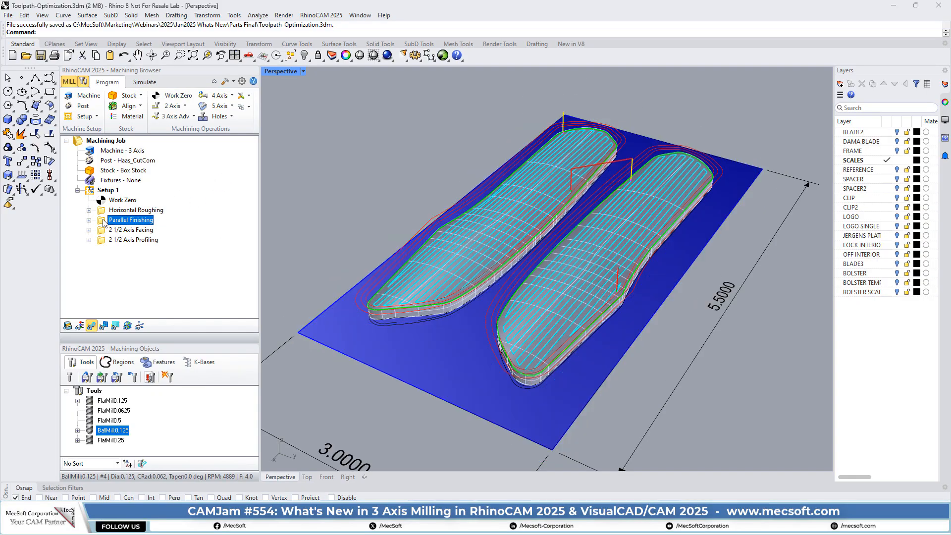
{"action": "right_click_drag", "start_coordinate": [502, 278], "coordinate": [528, 305]}
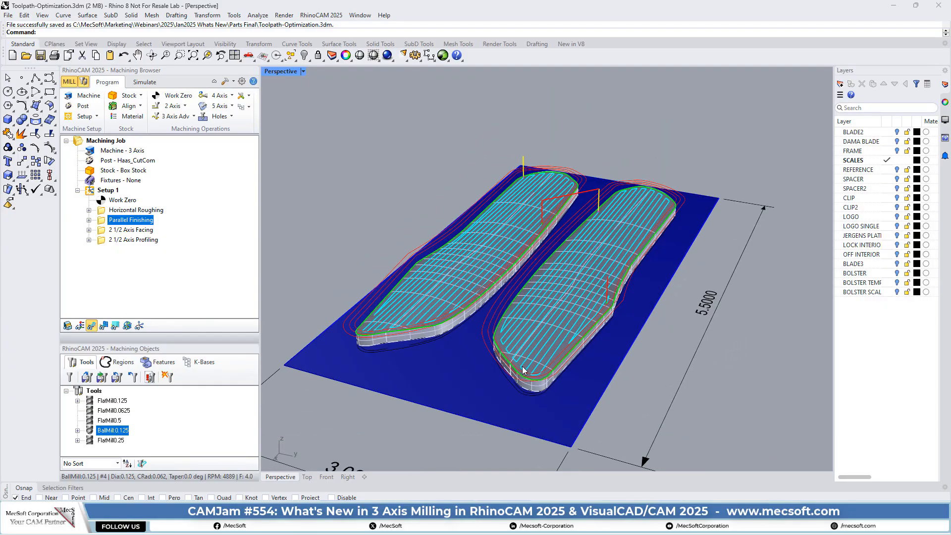
{"action": "scroll", "coordinate": [527, 371], "scroll_direction": "up", "scroll_amount": 3}
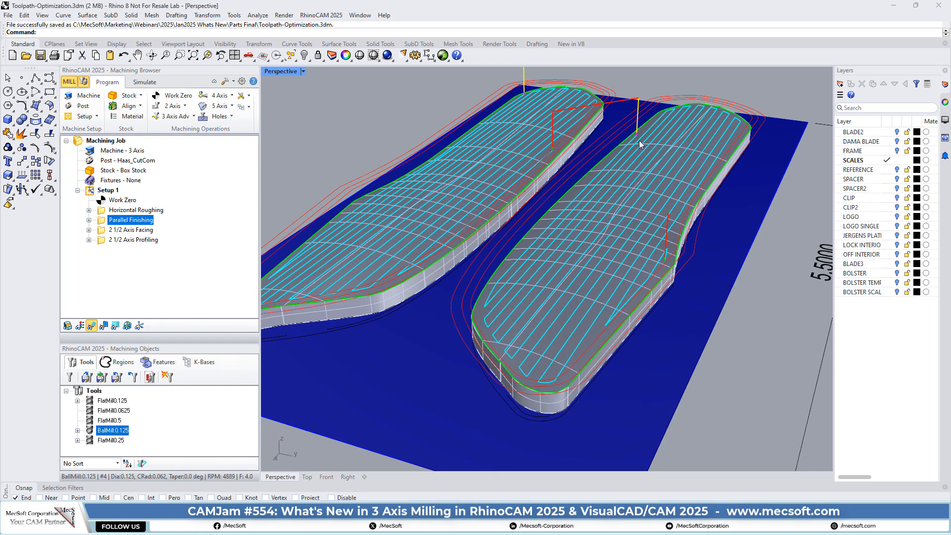
Inspect the 2 1/2 Axis Facing toolpath around the scales from several angles
{"action": "left_click", "coordinate": [106, 230]}
{"action": "scroll", "coordinate": [488, 223], "scroll_direction": "down", "scroll_amount": 5}
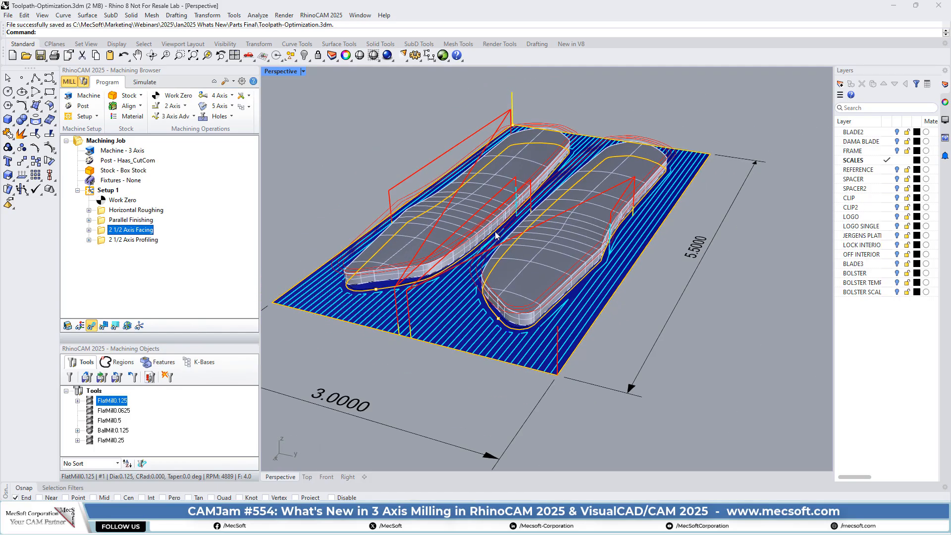
{"action": "scroll", "coordinate": [477, 302], "scroll_direction": "up", "scroll_amount": 4}
{"action": "right_click_drag", "start_coordinate": [476, 308], "coordinate": [515, 347]}
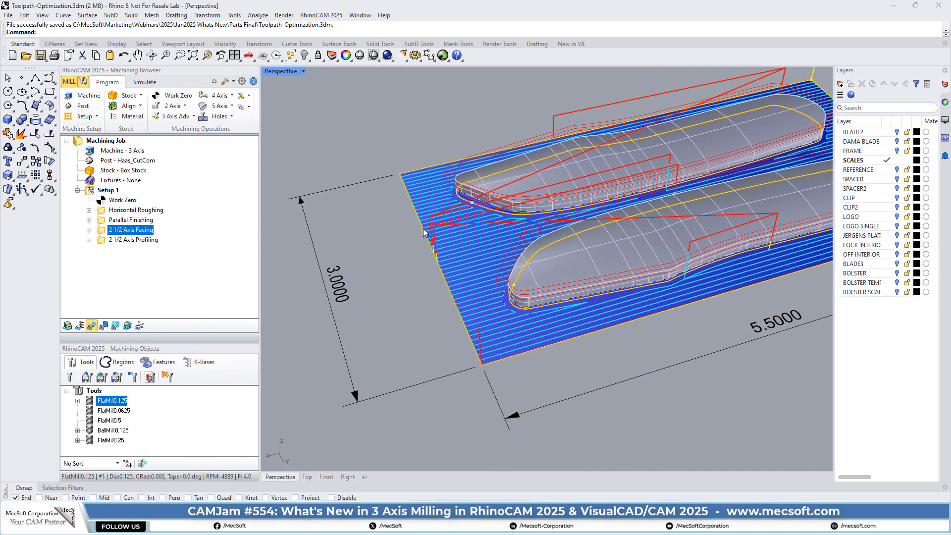
{"action": "right_click_drag", "start_coordinate": [419, 225], "coordinate": [544, 193]}
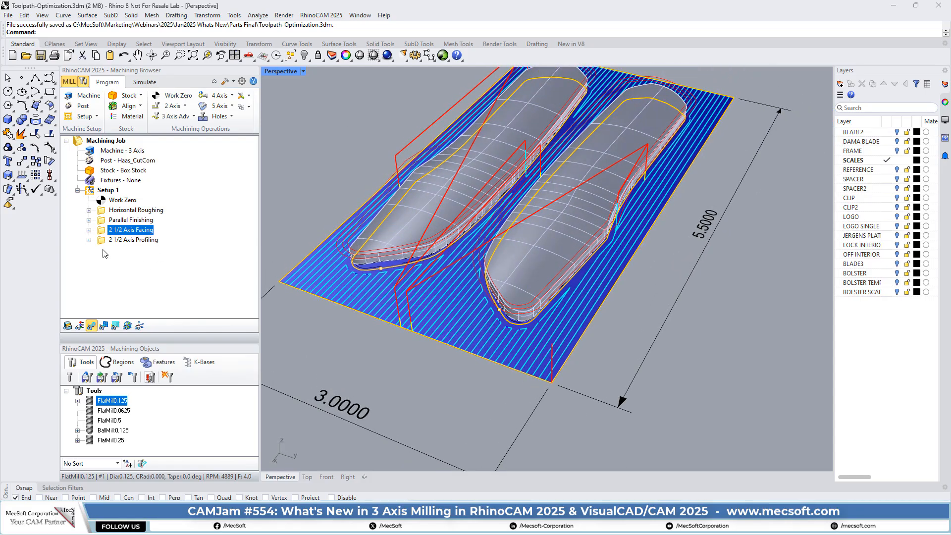
Compare the 2 1/2 Axis Facing cut feed rate with its feedrate reduction parameters, and regenerate the operation
{"action": "double_click", "coordinate": [109, 231]}
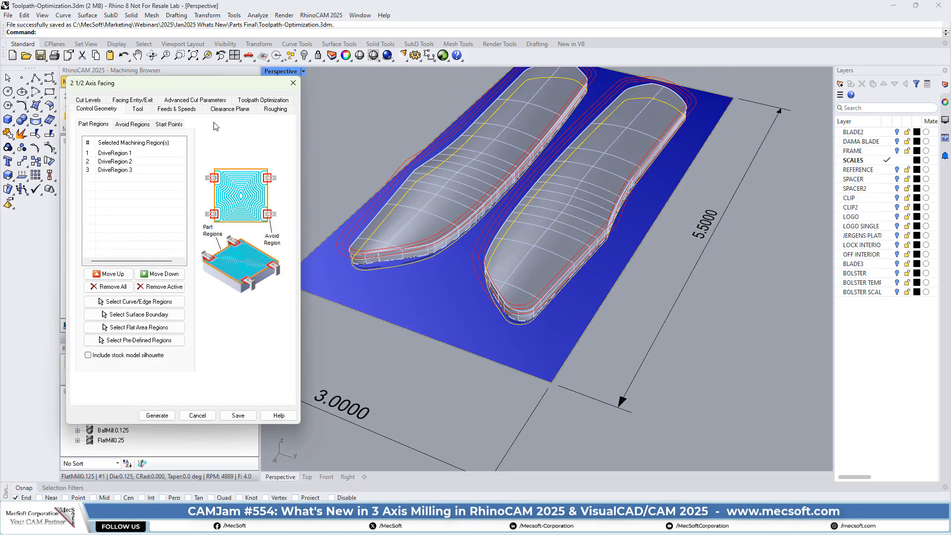
{"action": "left_click", "coordinate": [253, 102]}
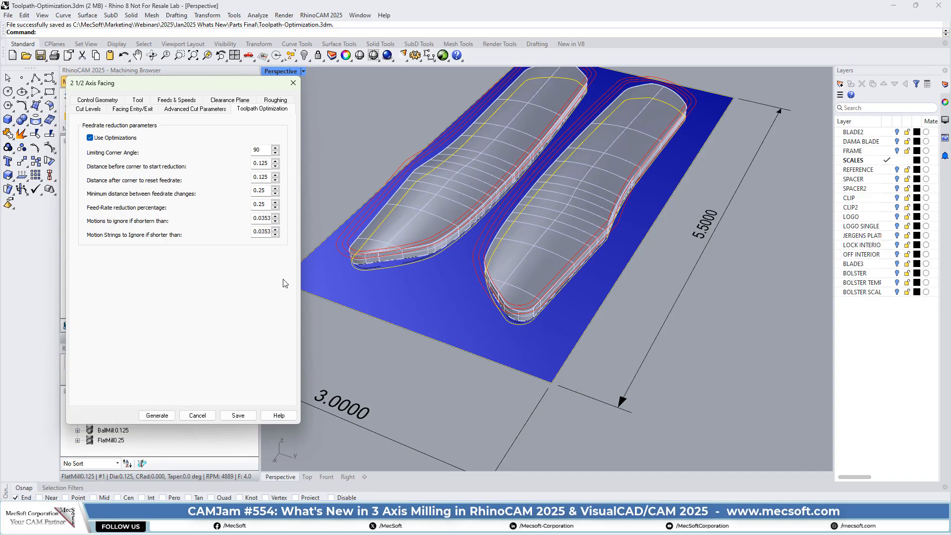
{"action": "left_click", "coordinate": [184, 102]}
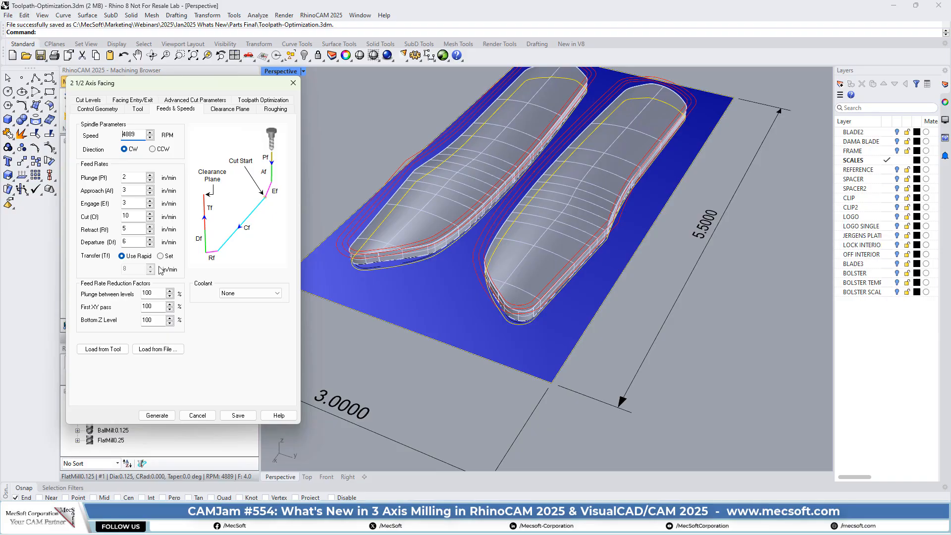
{"action": "left_click_drag", "start_coordinate": [141, 216], "coordinate": [110, 218]}
{"action": "left_click", "coordinate": [266, 101]}
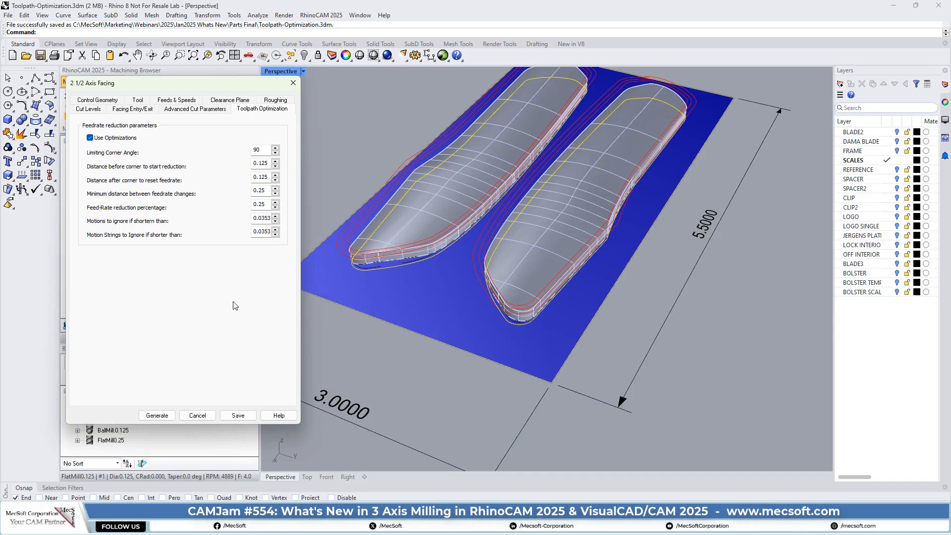
{"action": "left_click", "coordinate": [166, 415]}
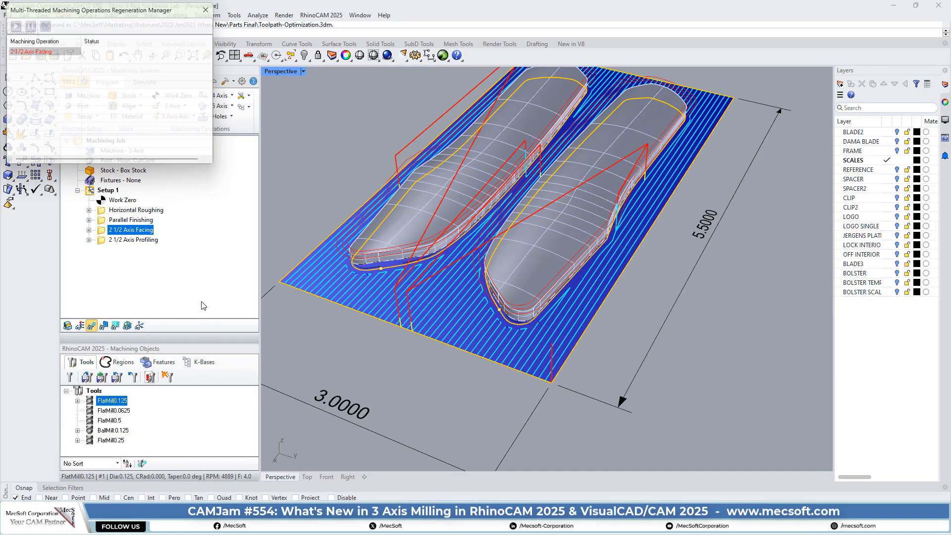
Post the 2 1/2 Axis Facing operation with Haas_CutCom to Toolpath-Optimization_2 1_2 Axis Facing.nc, replacing the existing file
{"action": "right_click", "coordinate": [141, 230]}
{"action": "left_click", "coordinate": [173, 252]}
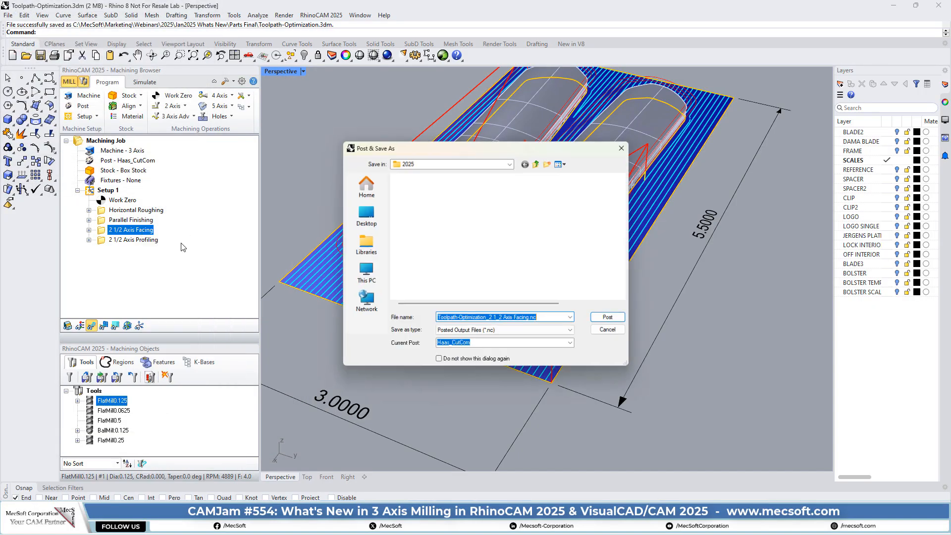
{"action": "left_click", "coordinate": [614, 321]}
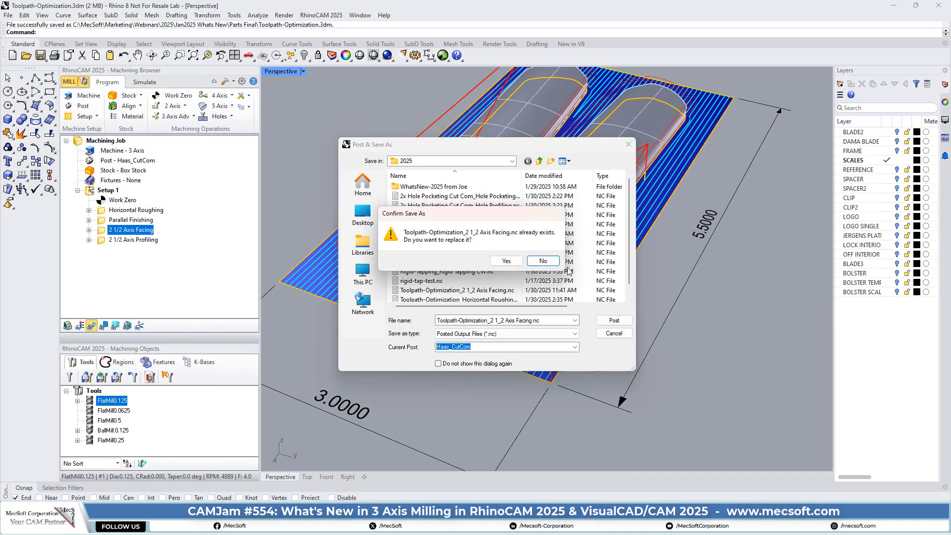
{"action": "left_click", "coordinate": [513, 260]}
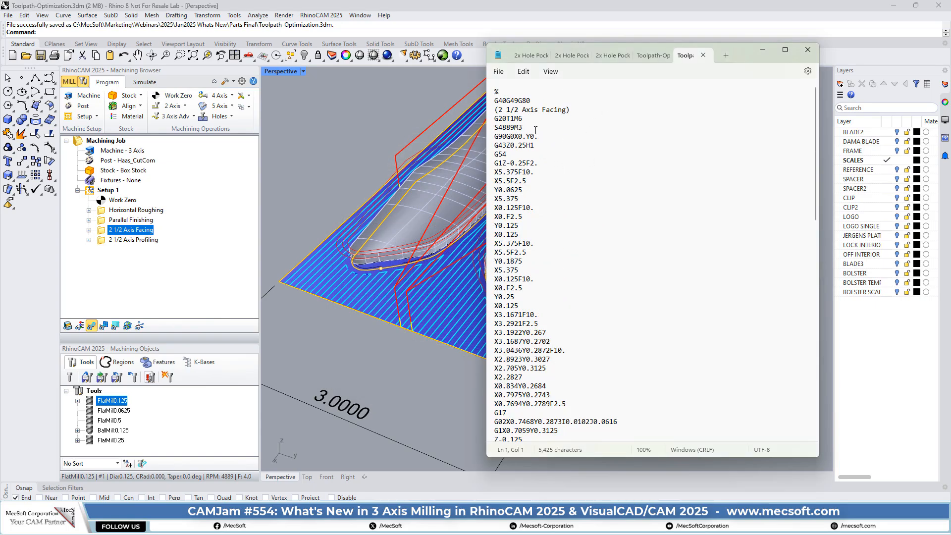
Examine the full and reduced feed rates in the posted 2 1/2 Axis Facing G-code, and minimize the text editor
{"action": "left_click_drag", "start_coordinate": [522, 172], "coordinate": [530, 172]}
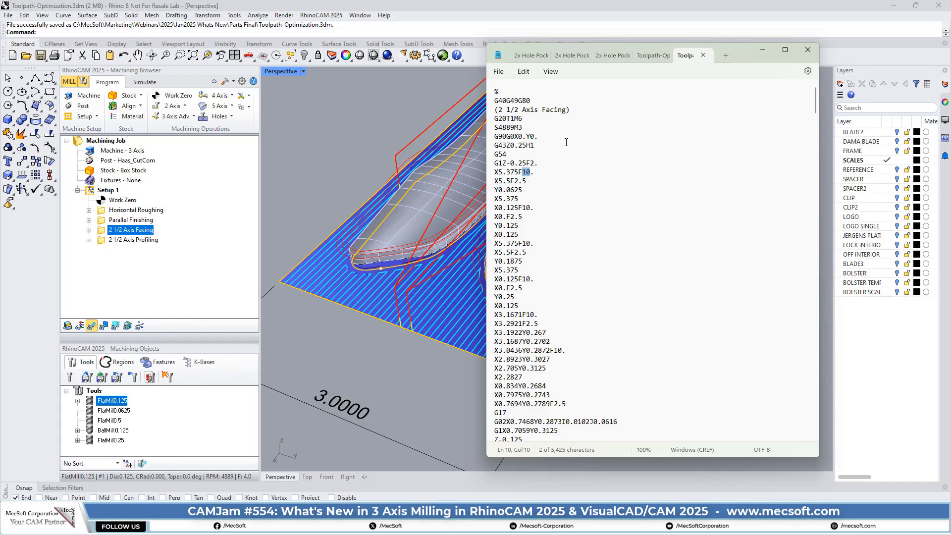
{"action": "left_click_drag", "start_coordinate": [515, 181], "coordinate": [527, 182]}
{"action": "scroll", "coordinate": [574, 169], "scroll_direction": "down", "scroll_amount": 3}
{"action": "scroll", "coordinate": [573, 169], "scroll_direction": "down", "scroll_amount": 9}
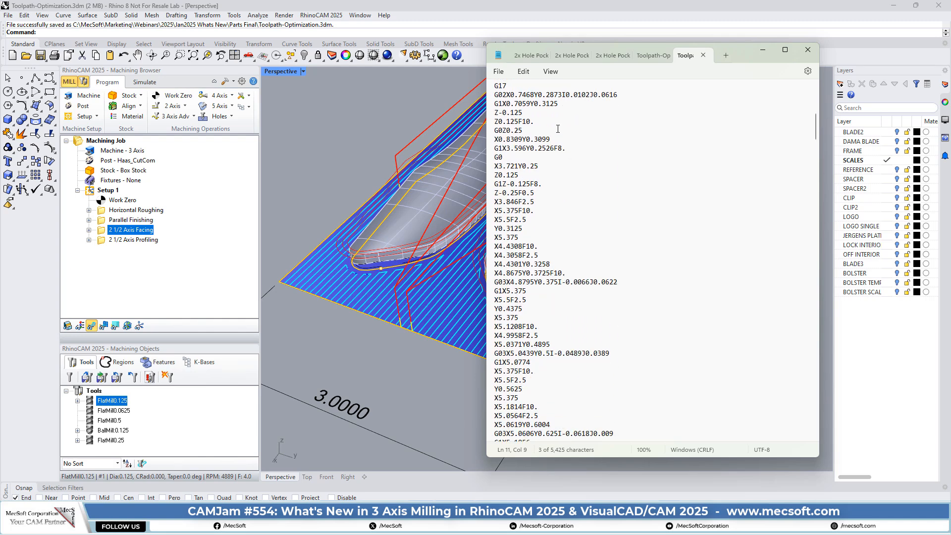
{"action": "left_click_drag", "start_coordinate": [522, 201], "coordinate": [534, 202]}
{"action": "scroll", "coordinate": [589, 200], "scroll_direction": "down", "scroll_amount": 11}
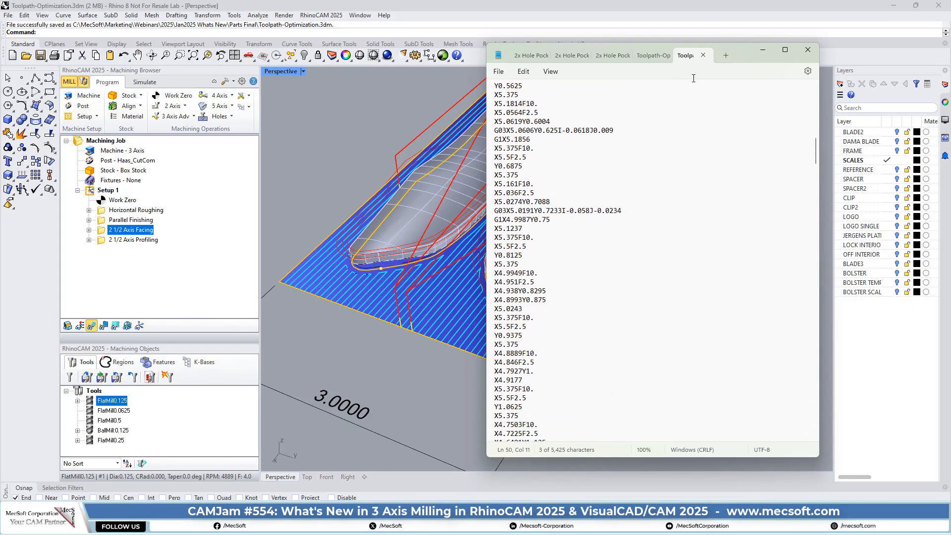
{"action": "left_click_drag", "start_coordinate": [732, 56], "coordinate": [764, 79]}
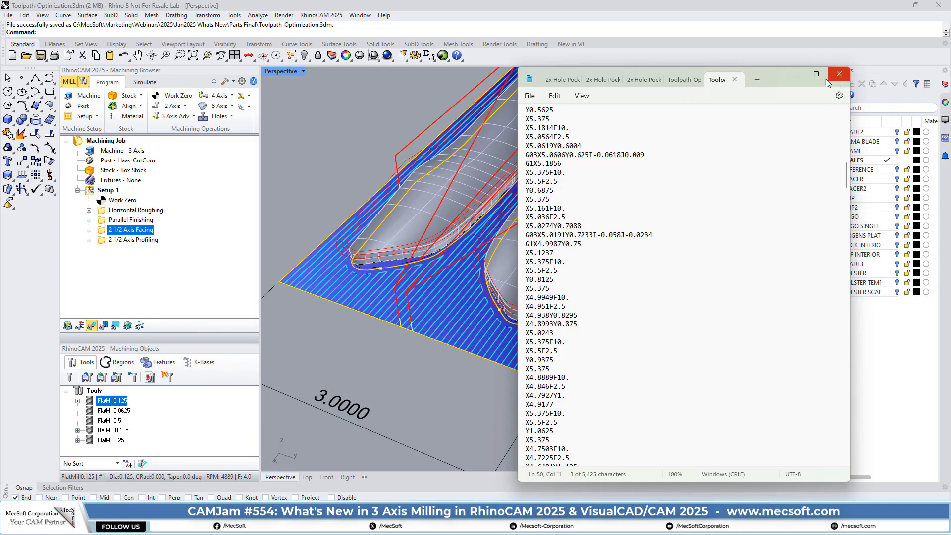
{"action": "left_click", "coordinate": [793, 79]}
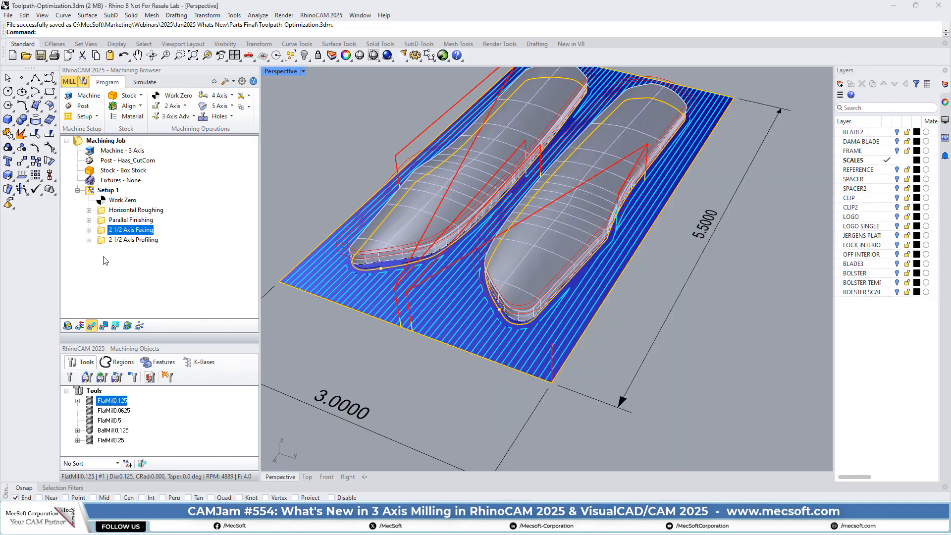
Review the feedrate reduction parameters in the 2 1/2 Axis Profiling operation's toolpath optimization settings, and close the operation without changes
{"action": "left_click", "coordinate": [103, 242]}
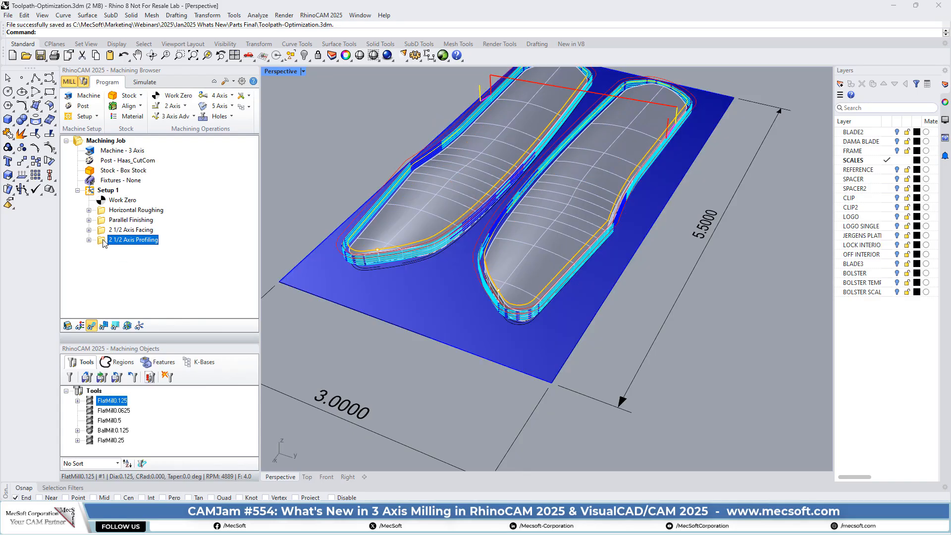
{"action": "double_click", "coordinate": [104, 241]}
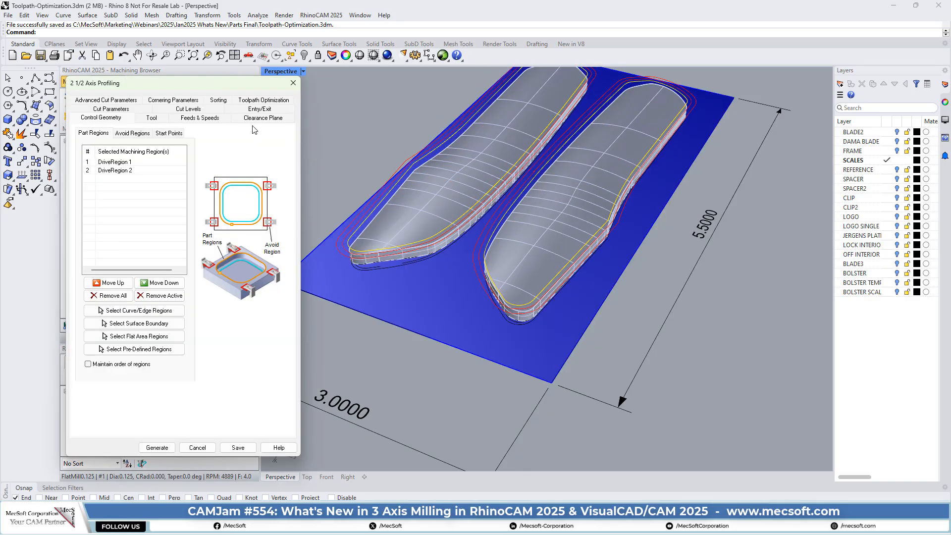
{"action": "left_click", "coordinate": [277, 101]}
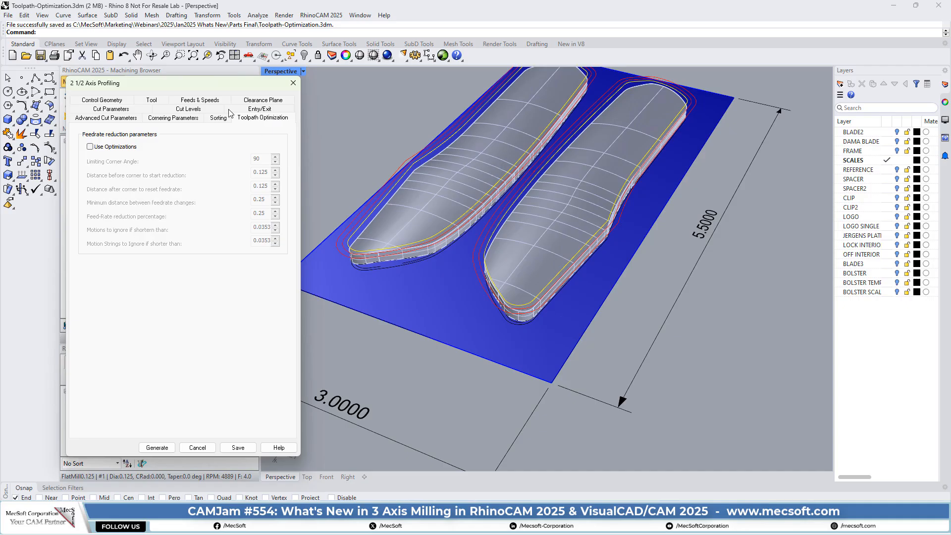
{"action": "left_click", "coordinate": [293, 82]}
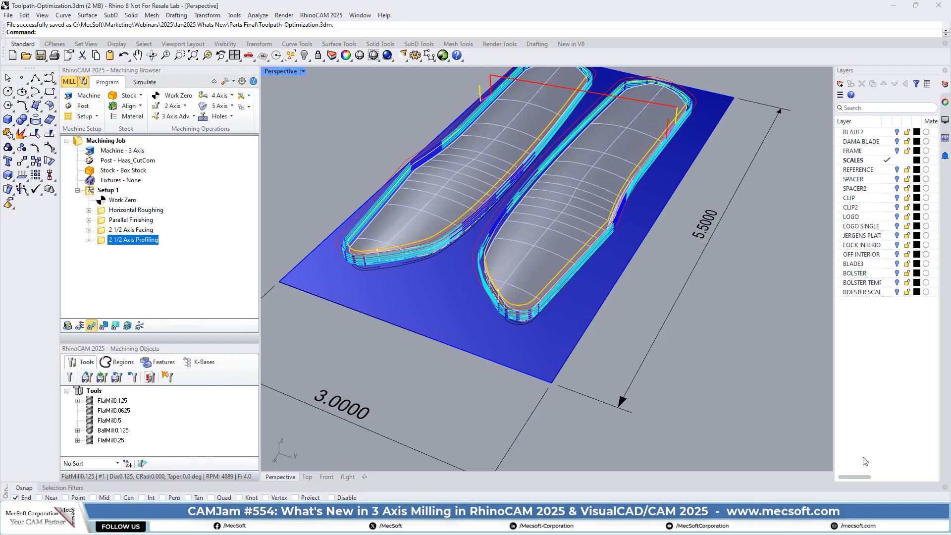
Switch to the open 3x-faceting-controls.3dm file, fit both toolpaths in view and change the machining browser from simulation to programming mode
{"action": "mouse_move", "coordinate": [475, 523]}
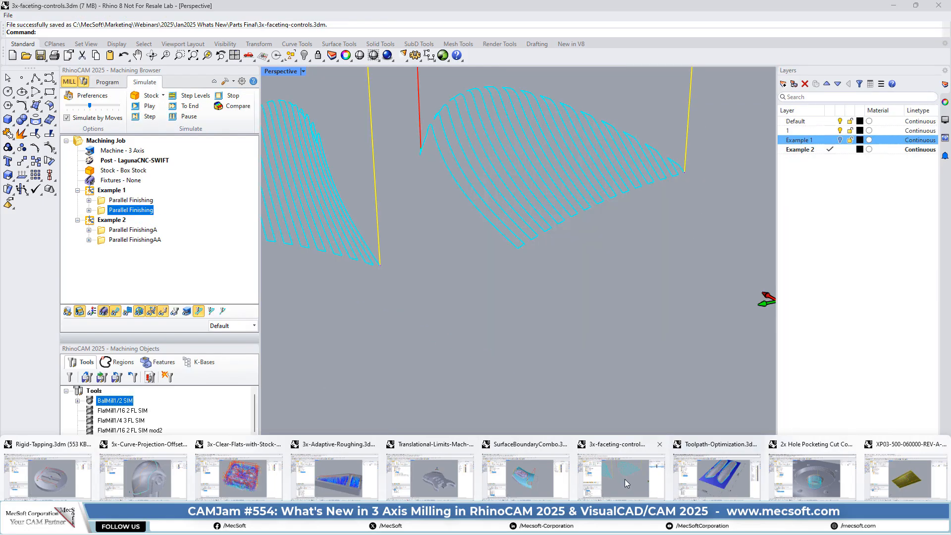
{"action": "left_click", "coordinate": [625, 479]}
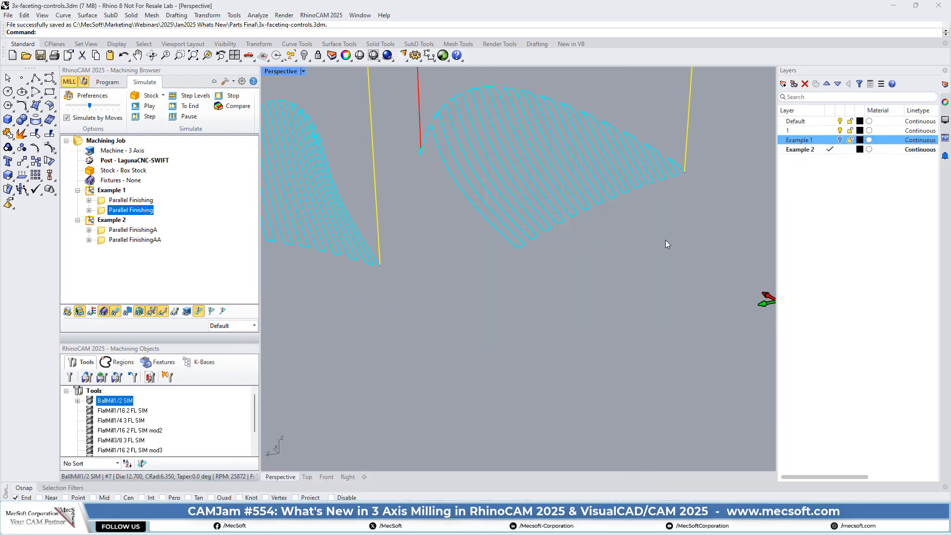
{"action": "scroll", "coordinate": [614, 282], "scroll_direction": "down", "scroll_amount": 5}
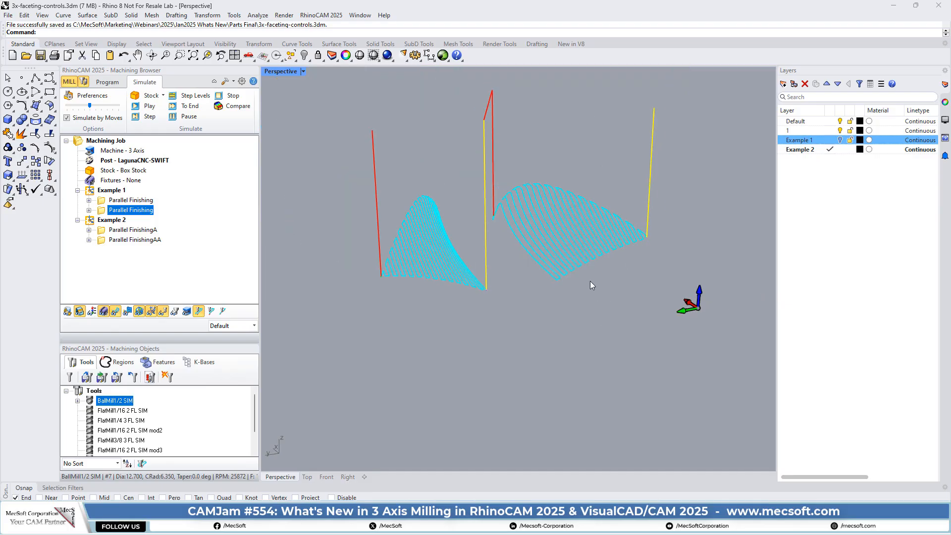
{"action": "scroll", "coordinate": [550, 171], "scroll_direction": "up", "scroll_amount": 3}
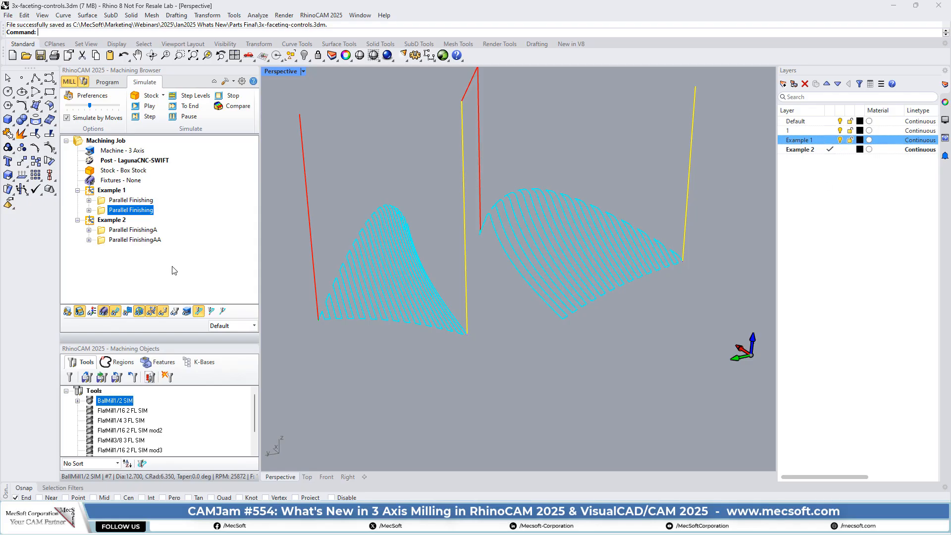
{"action": "left_click", "coordinate": [107, 82]}
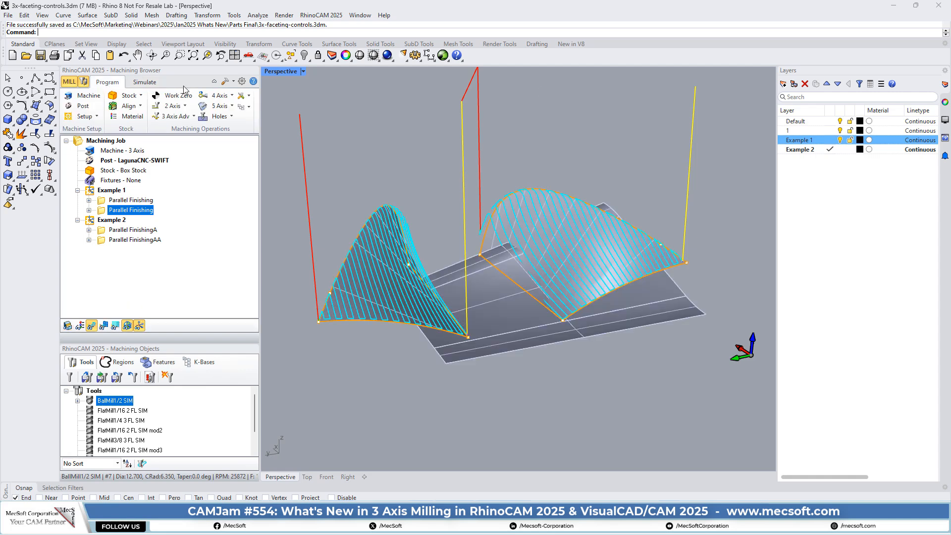
Make layer 1 current, show the Example 1 layer, hide the Example 2 layer and select the Example 1 setup
{"action": "left_click", "coordinate": [840, 140]}
{"action": "left_click", "coordinate": [832, 132]}
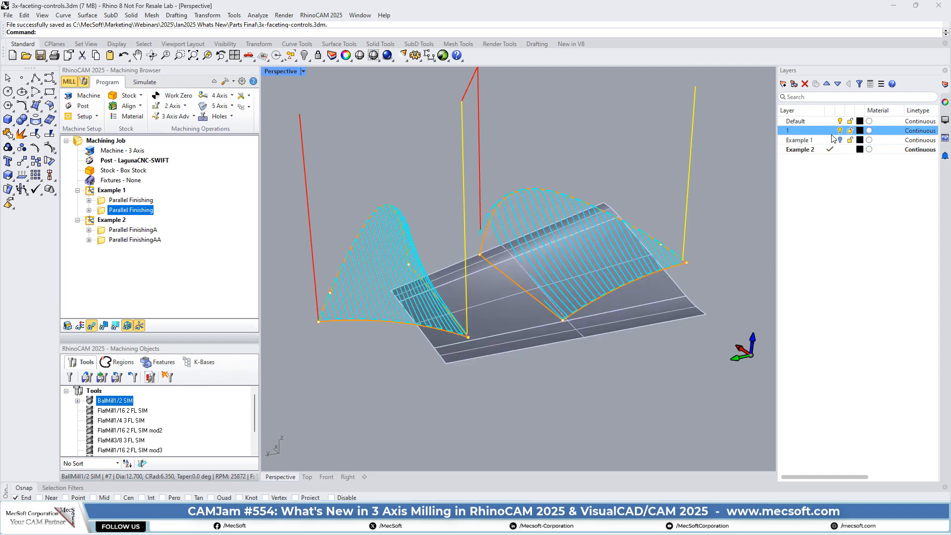
{"action": "left_click", "coordinate": [840, 140]}
{"action": "left_click", "coordinate": [841, 149]}
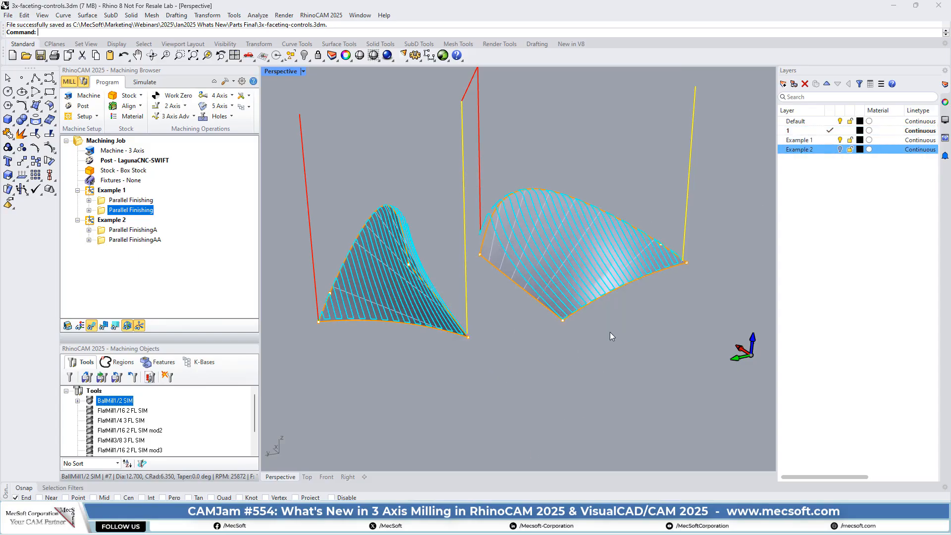
{"action": "left_click", "coordinate": [94, 192]}
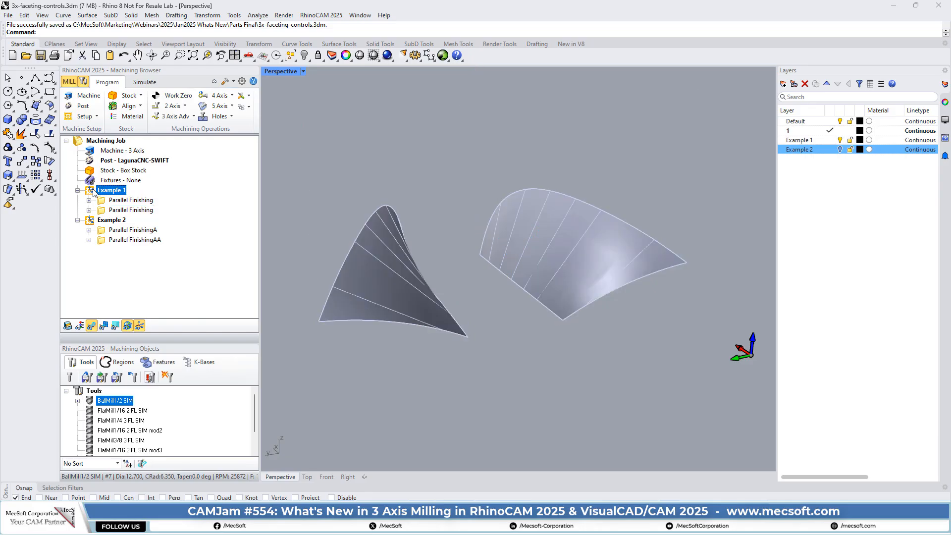
Inspect the two curved Example 1 surfaces from several angles
{"action": "mouse_move", "coordinate": [561, 337]}
{"action": "right_mouse_down"}
{"action": "mouse_move", "coordinate": [552, 346]}
{"action": "mouse_move", "coordinate": [556, 323]}
{"action": "mouse_move", "coordinate": [564, 326]}
{"action": "mouse_move", "coordinate": [548, 318]}
{"action": "mouse_move", "coordinate": [558, 326]}
{"action": "right_mouse_up"}
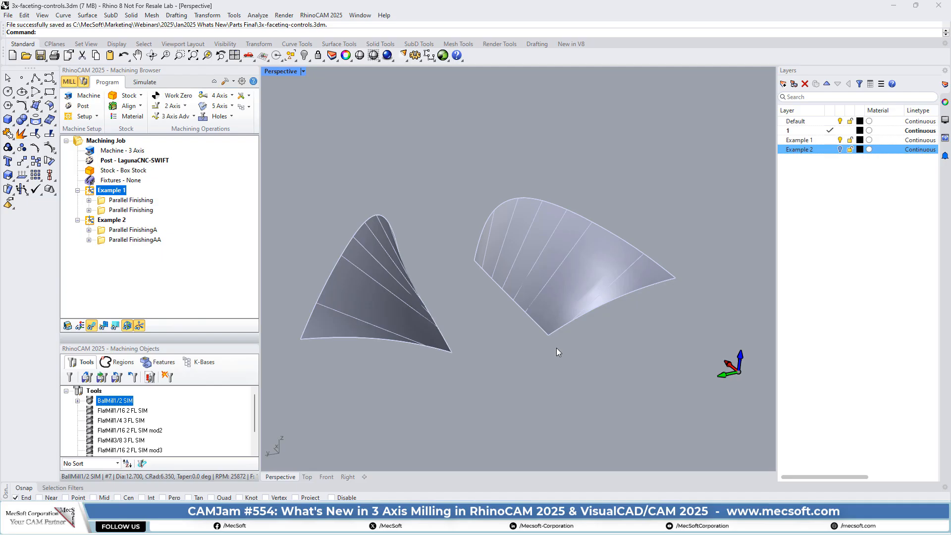
{"action": "right_click_drag", "start_coordinate": [649, 345], "coordinate": [609, 323]}
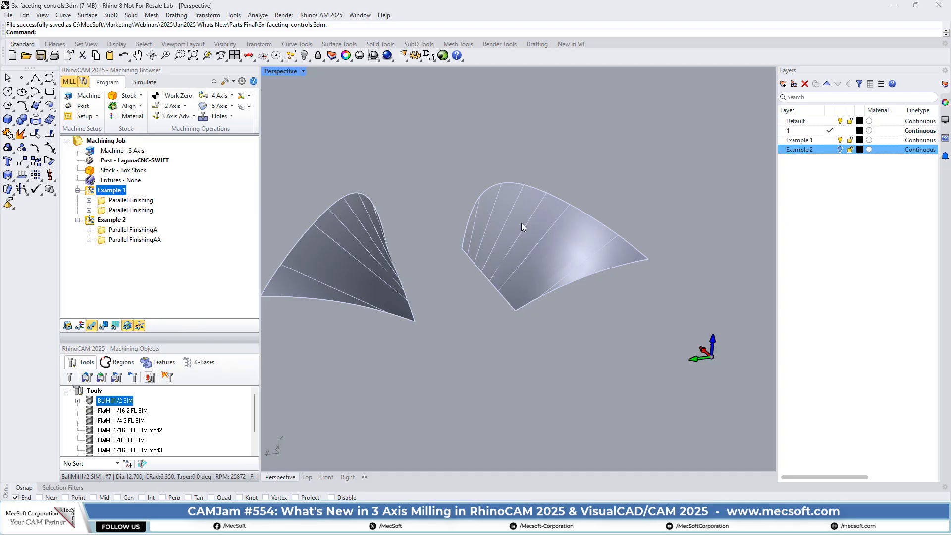
{"action": "mouse_move", "coordinate": [569, 311]}
{"action": "right_mouse_down"}
{"action": "mouse_move", "coordinate": [556, 290]}
{"action": "mouse_move", "coordinate": [537, 289]}
{"action": "mouse_move", "coordinate": [537, 274]}
{"action": "mouse_move", "coordinate": [583, 316]}
{"action": "right_mouse_up"}
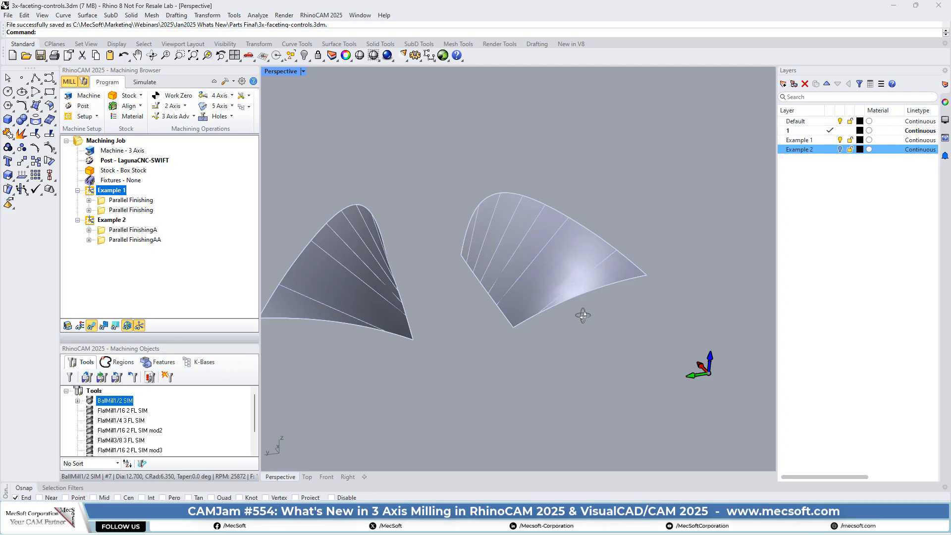
{"action": "right_click_drag", "start_coordinate": [582, 314], "coordinate": [582, 300]}
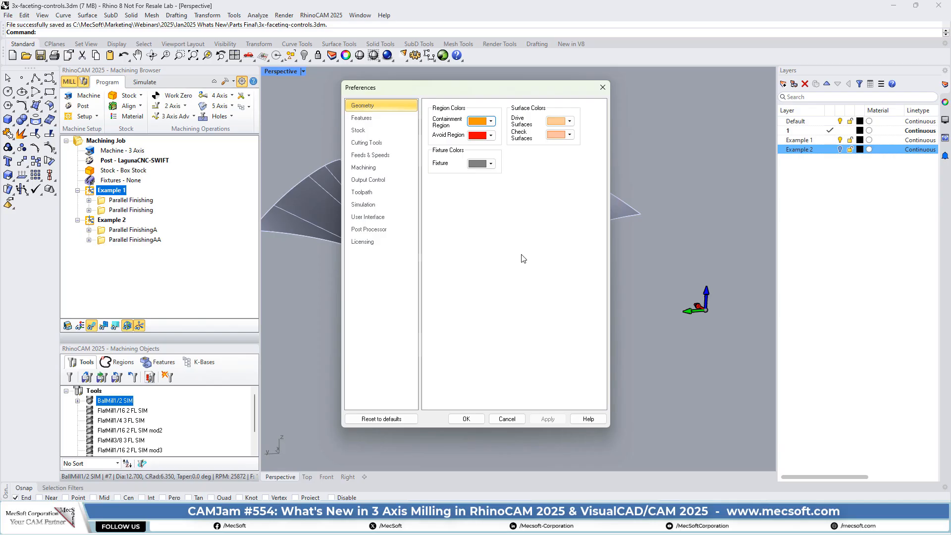
Review the Aspect Ratio and Maximum Edge Length meshing parameters in the CAM machining preferences, and close the preferences
{"action": "left_click", "coordinate": [360, 168]}
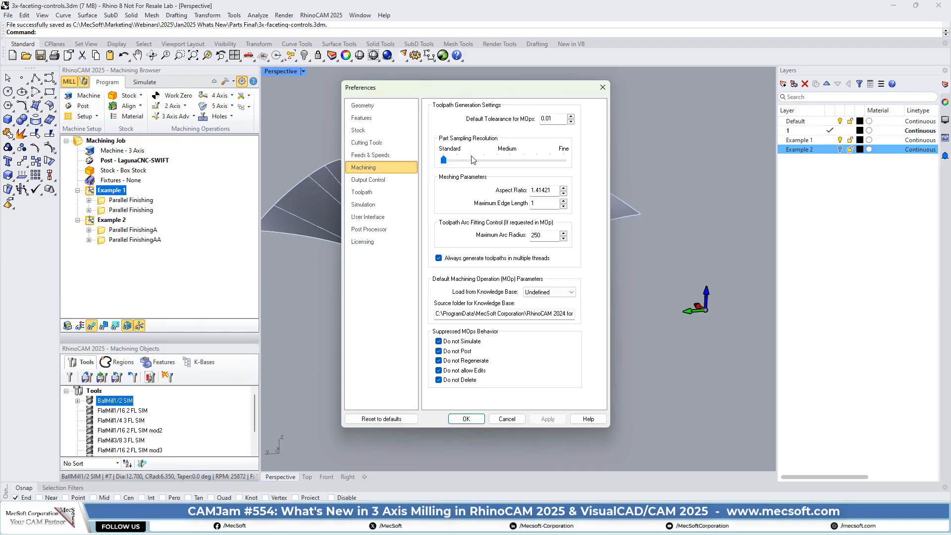
{"action": "left_click_drag", "start_coordinate": [490, 88], "coordinate": [230, 101]}
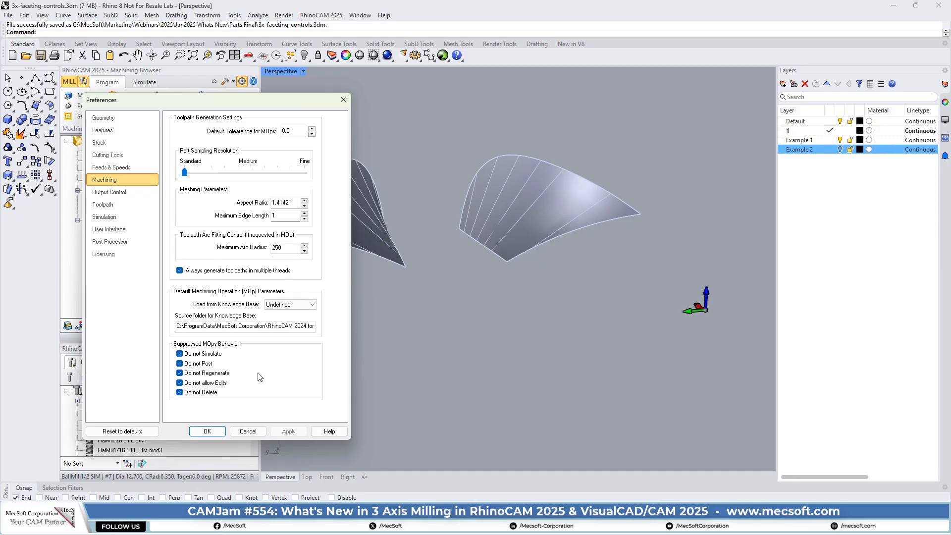
{"action": "mouse_move", "coordinate": [191, 520]}
{"action": "mouse_move", "coordinate": [293, 203]}
{"action": "left_click", "coordinate": [206, 432]}
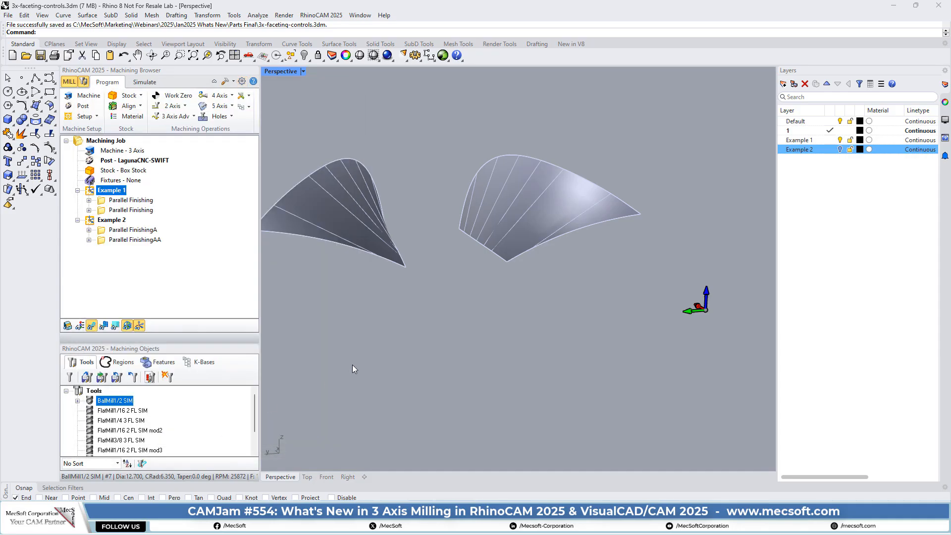
Examine the first Example 1 Parallel Finishing toolpath close up on the curved surfaces for faceting
{"action": "left_click", "coordinate": [102, 203]}
{"action": "right_click_drag", "start_coordinate": [445, 252], "coordinate": [468, 273]}
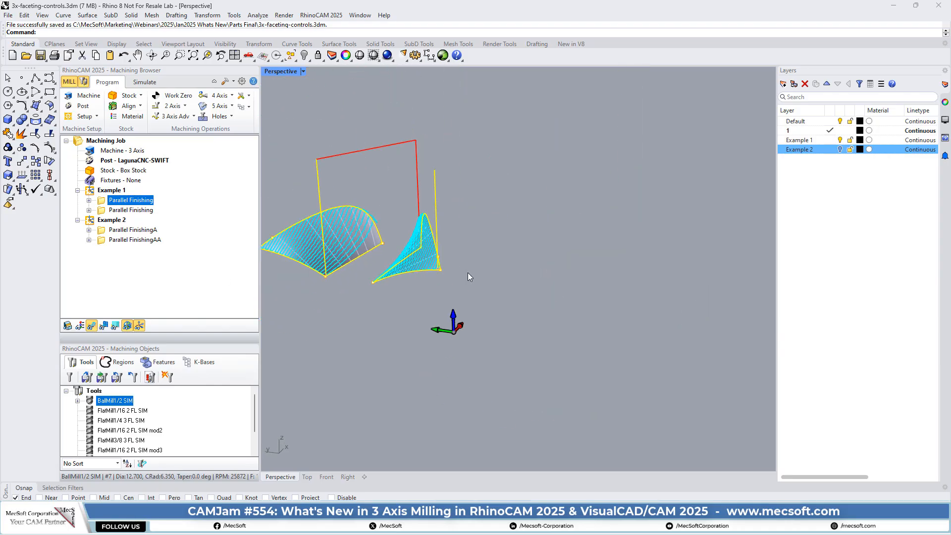
{"action": "right_click", "coordinate": [537, 248]}
{"action": "scroll", "coordinate": [520, 279], "scroll_direction": "down", "scroll_amount": 3}
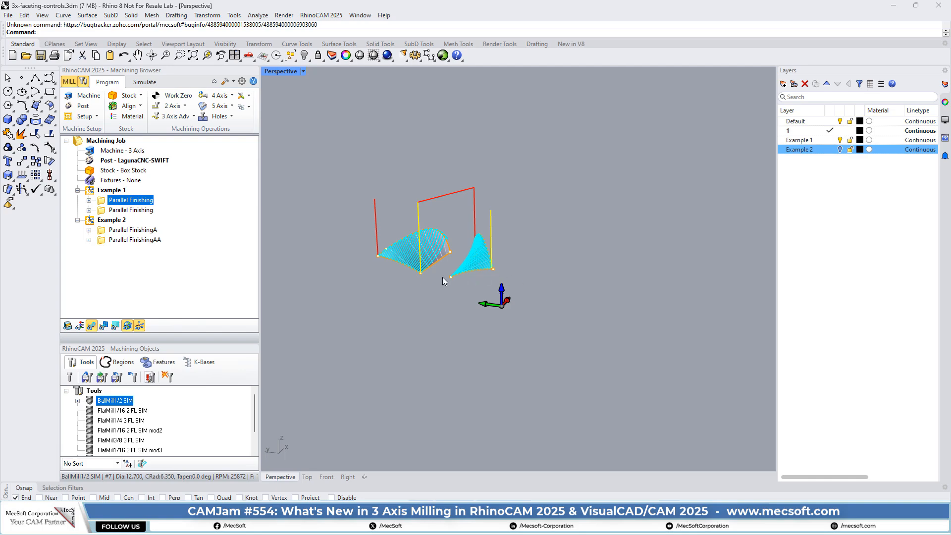
{"action": "scroll", "coordinate": [442, 281], "scroll_direction": "up", "scroll_amount": 10}
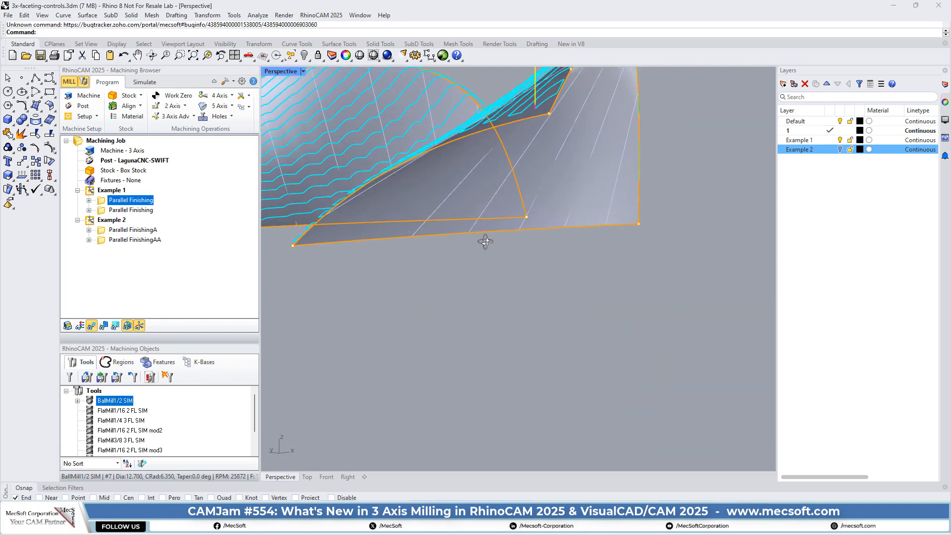
{"action": "right_click_drag", "start_coordinate": [485, 241], "coordinate": [512, 276]}
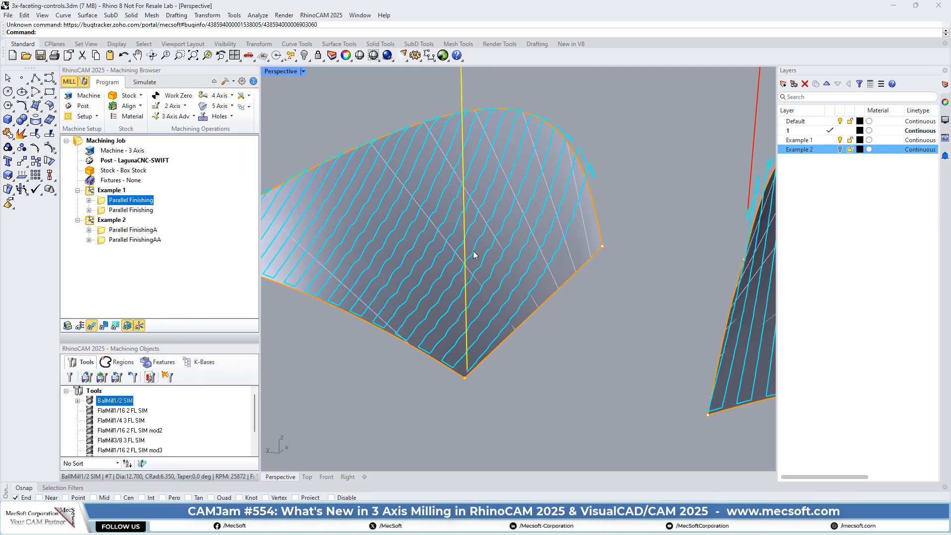
{"action": "right_click_drag", "start_coordinate": [591, 276], "coordinate": [558, 283]}
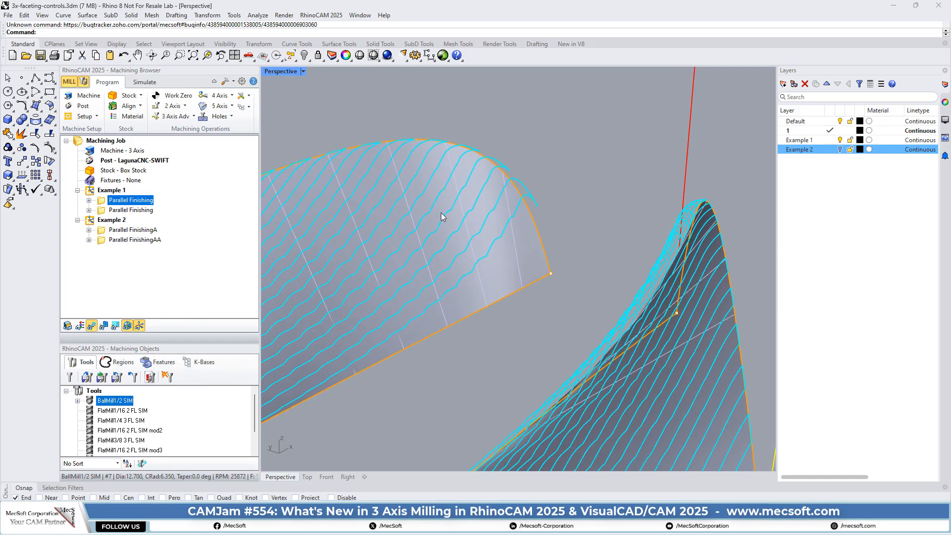
{"action": "right_click_drag", "start_coordinate": [412, 233], "coordinate": [412, 207]}
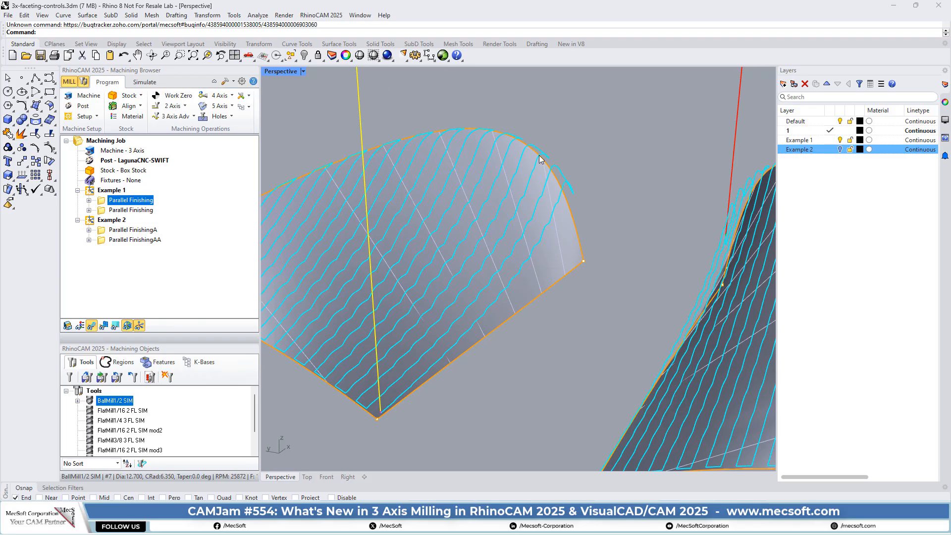
Examine the second Example 1 Parallel Finishing toolpath on the same surfaces for comparison with the first
{"action": "left_click", "coordinate": [102, 211]}
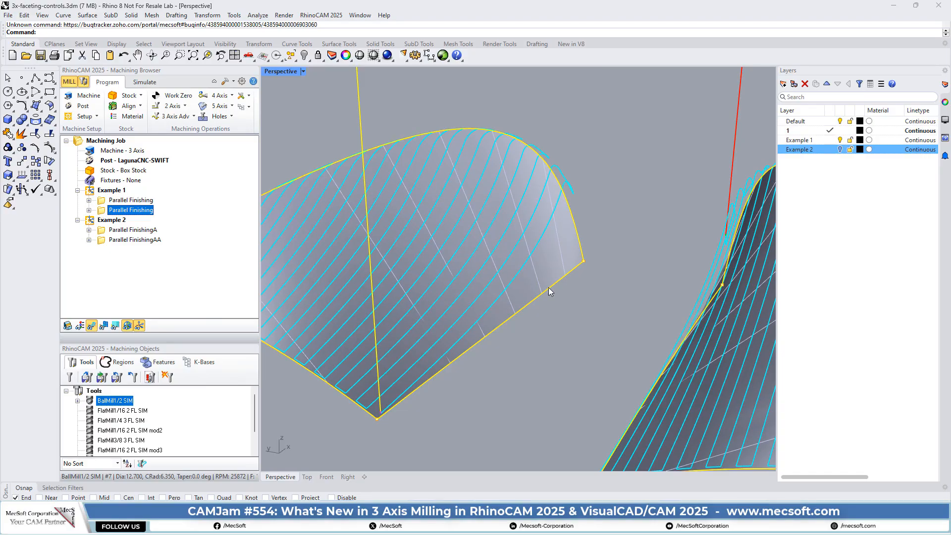
{"action": "right_click_drag", "start_coordinate": [555, 283], "coordinate": [466, 263]}
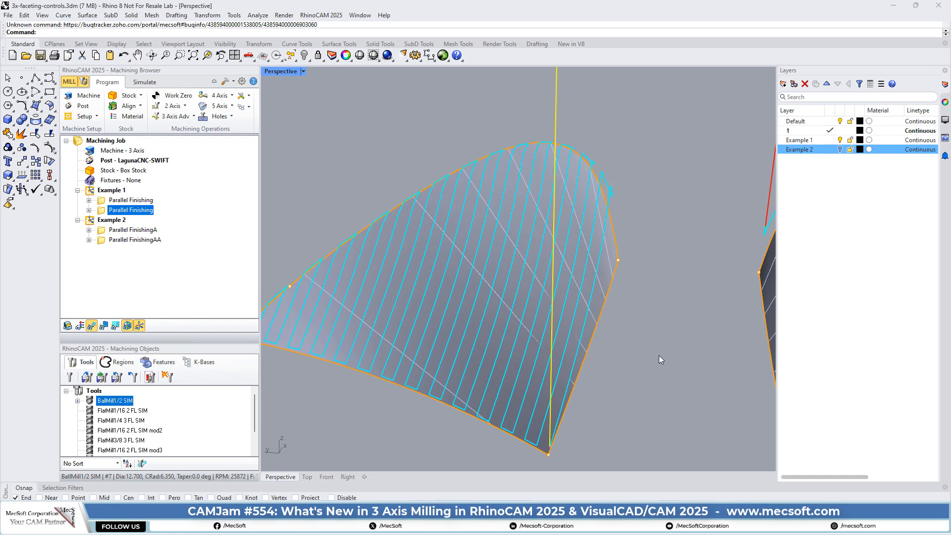
{"action": "right_click_drag", "start_coordinate": [658, 355], "coordinate": [636, 345]}
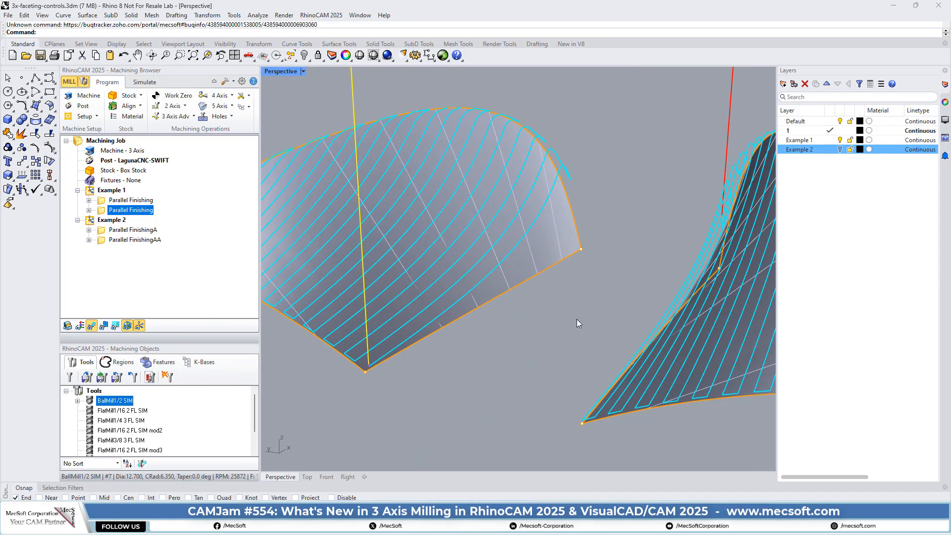
{"action": "right_click_drag", "start_coordinate": [577, 319], "coordinate": [537, 318]}
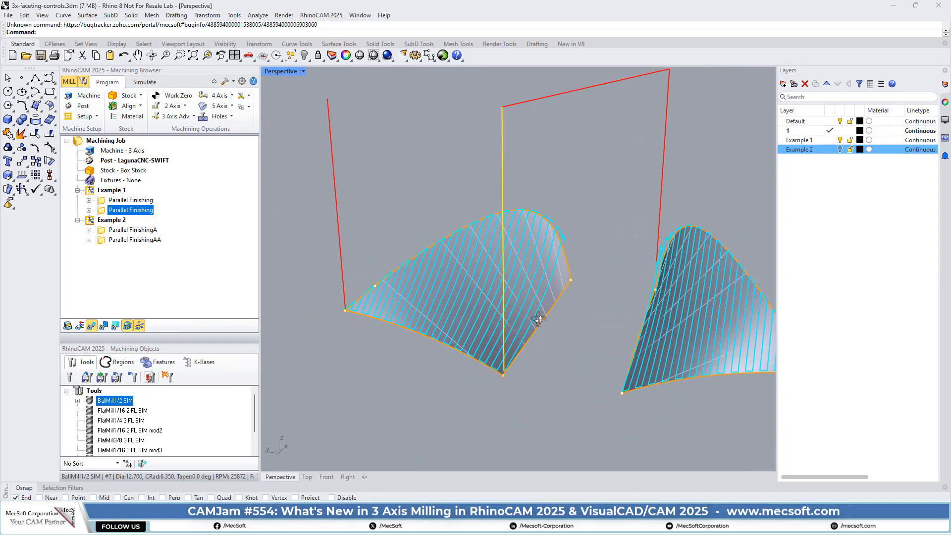
Make the Example 2 layer current, hide the Example 1 layer and select the Example 2 setup
{"action": "left_click", "coordinate": [840, 149]}
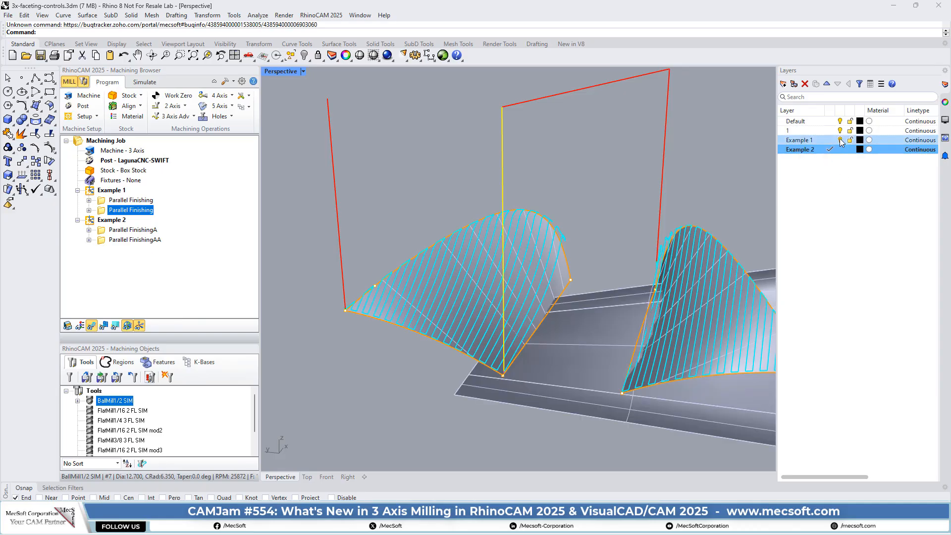
{"action": "left_click", "coordinate": [840, 140]}
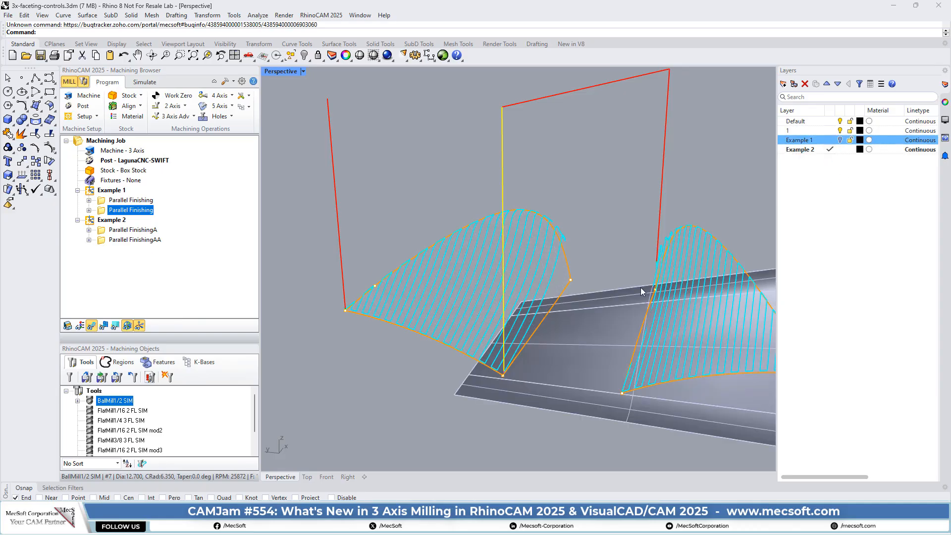
{"action": "left_click", "coordinate": [92, 223]}
Inspect the long tapered Example 2 surface from several angles
{"action": "right_click_drag", "start_coordinate": [545, 245], "coordinate": [407, 255]}
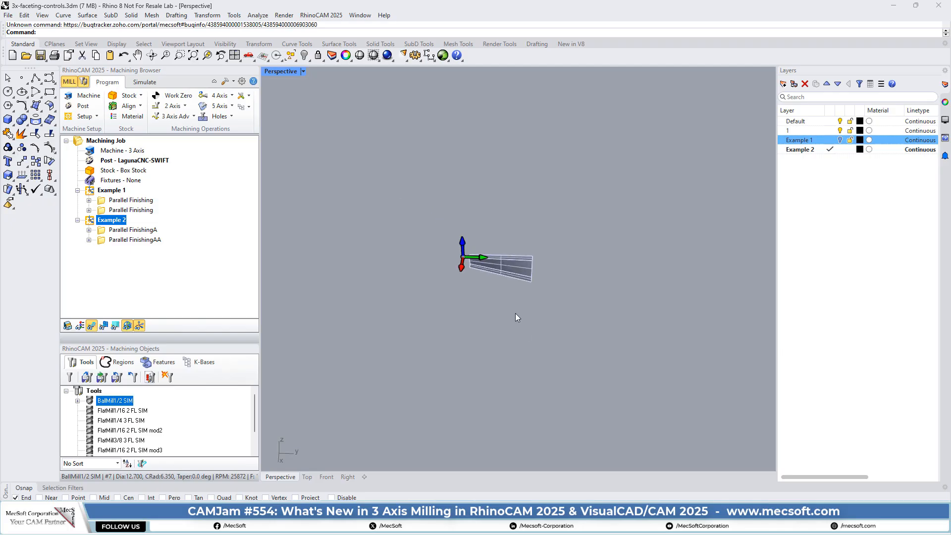
{"action": "scroll", "coordinate": [473, 241], "scroll_direction": "up", "scroll_amount": 5}
{"action": "right_click_drag", "start_coordinate": [480, 263], "coordinate": [602, 325]}
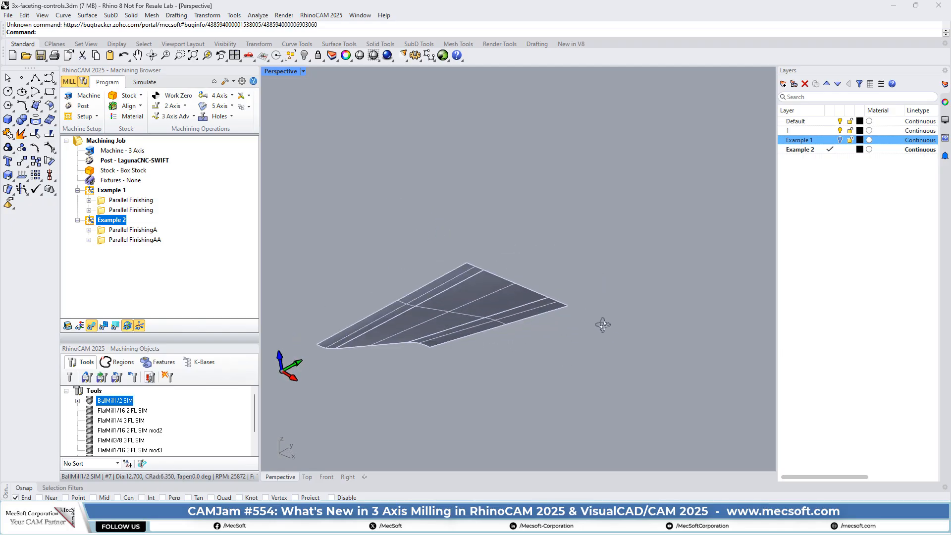
{"action": "scroll", "coordinate": [345, 335], "scroll_direction": "up", "scroll_amount": 3}
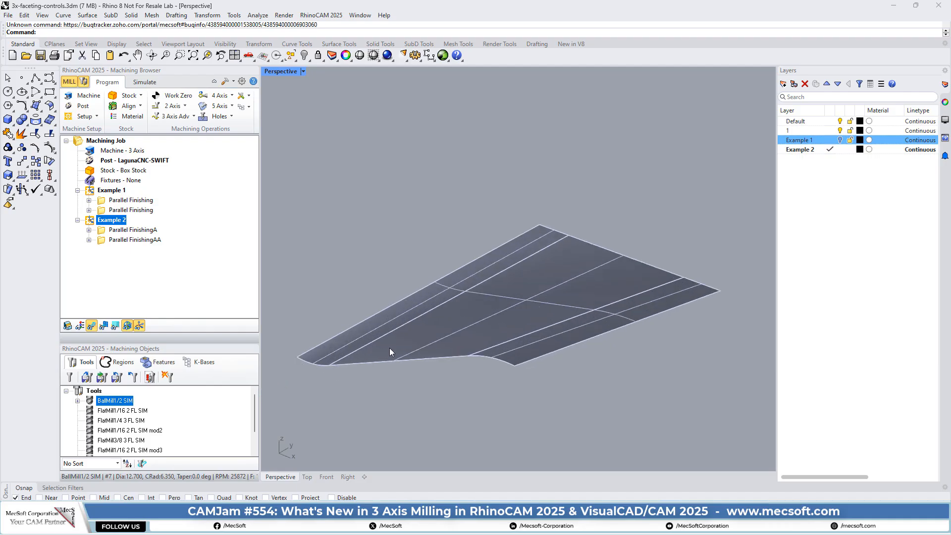
{"action": "right_click_drag", "start_coordinate": [680, 322], "coordinate": [297, 436]}
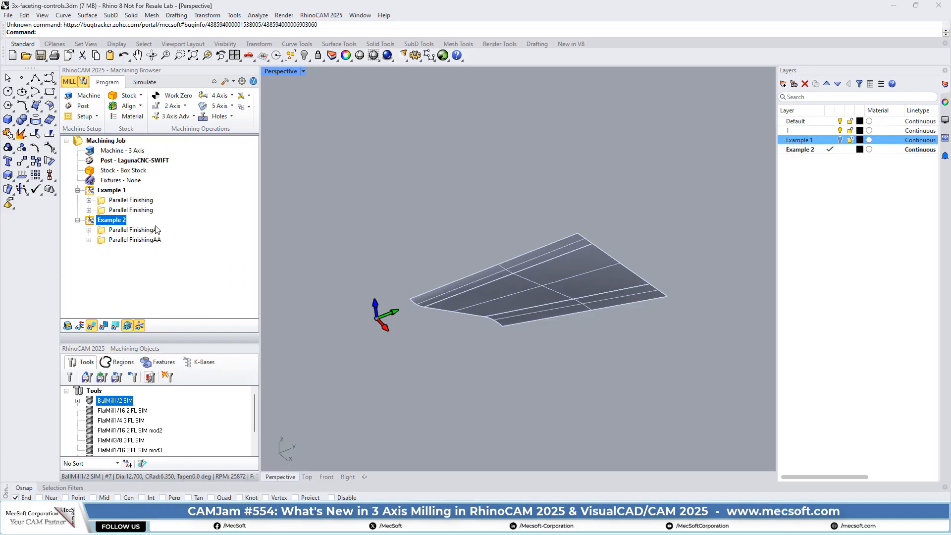
Display the Example 2 Parallel FinishingA toolpath and examine its passes close up on the tapered surface
{"action": "left_click", "coordinate": [104, 232]}
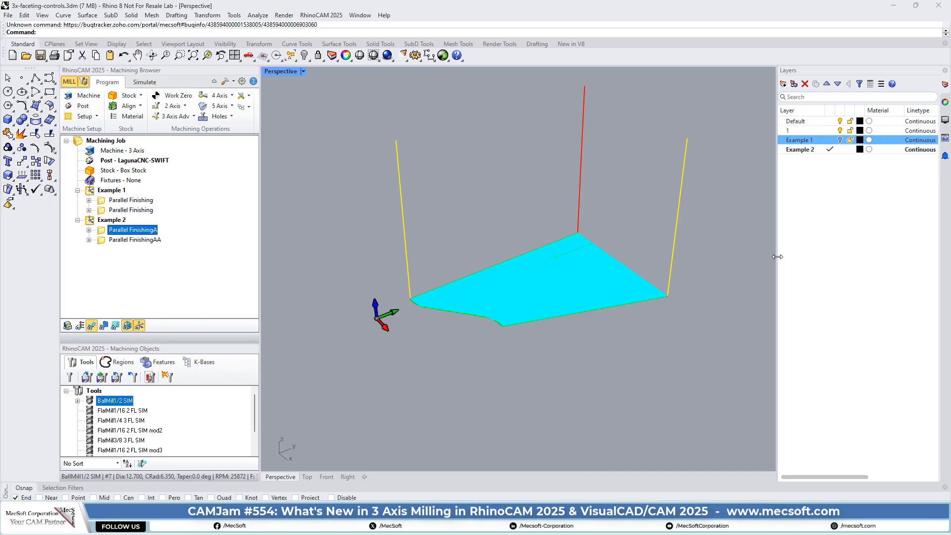
{"action": "left_click_drag", "start_coordinate": [777, 257], "coordinate": [806, 256]}
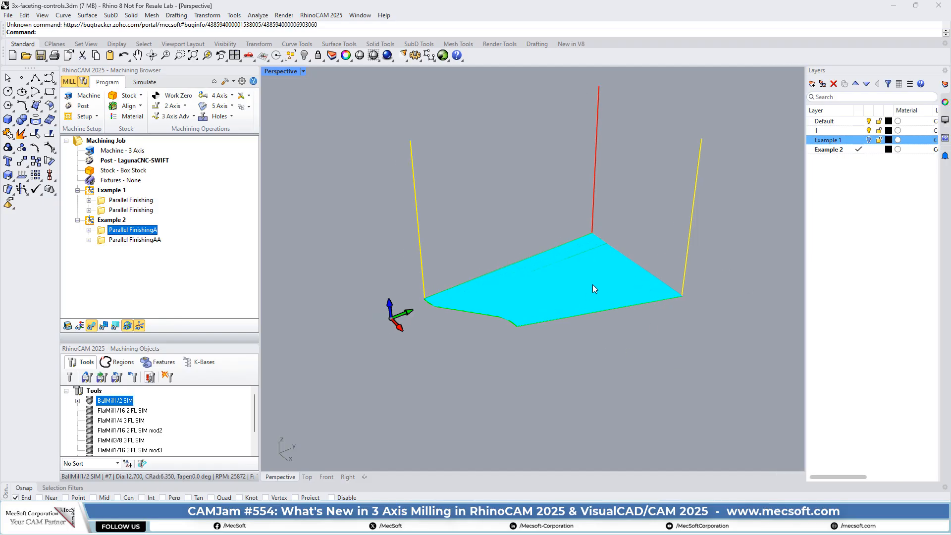
{"action": "scroll", "coordinate": [576, 268], "scroll_direction": "up", "scroll_amount": 5}
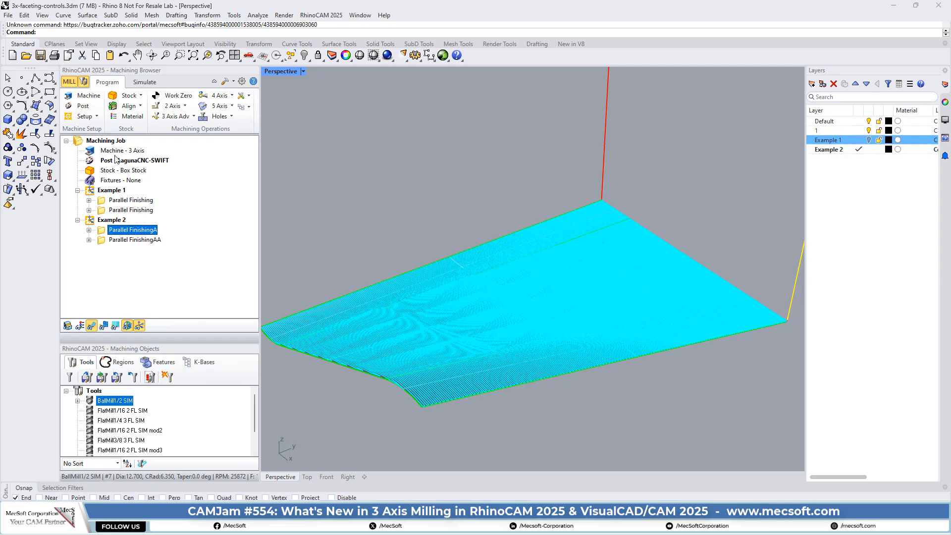
{"action": "left_click", "coordinate": [144, 82]}
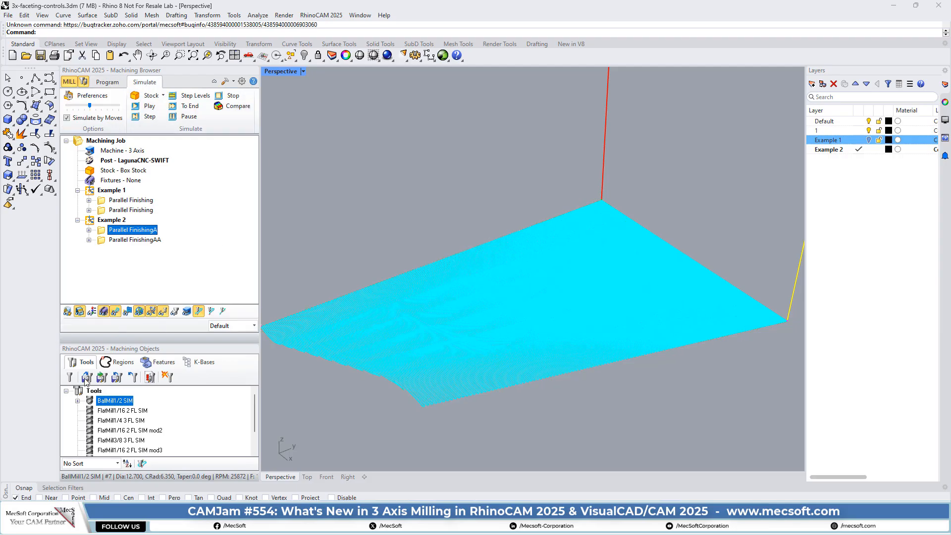
{"action": "left_click", "coordinate": [67, 311]}
{"action": "left_click", "coordinate": [67, 312]}
{"action": "mouse_move", "coordinate": [440, 355]}
{"action": "right_mouse_down"}
{"action": "mouse_move", "coordinate": [435, 347]}
{"action": "mouse_move", "coordinate": [453, 378]}
{"action": "mouse_move", "coordinate": [450, 369]}
{"action": "right_mouse_up"}
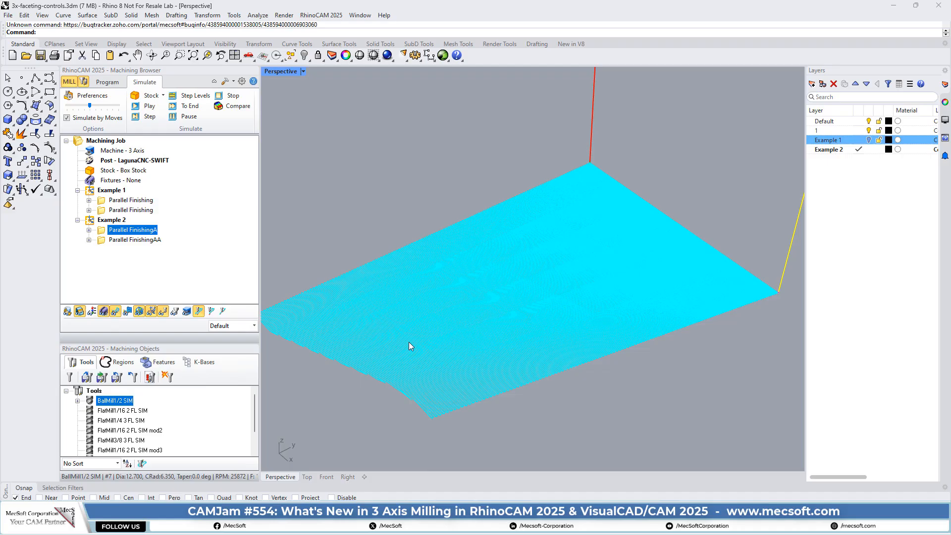
{"action": "scroll", "coordinate": [465, 299], "scroll_direction": "up", "scroll_amount": 5}
{"action": "right_click_drag", "start_coordinate": [596, 323], "coordinate": [586, 280]}
{"action": "mouse_move", "coordinate": [592, 305]}
{"action": "right_mouse_down"}
{"action": "mouse_move", "coordinate": [635, 333]}
{"action": "mouse_move", "coordinate": [584, 335]}
{"action": "mouse_move", "coordinate": [570, 311]}
{"action": "mouse_move", "coordinate": [569, 295]}
{"action": "mouse_move", "coordinate": [578, 299]}
{"action": "right_mouse_up"}
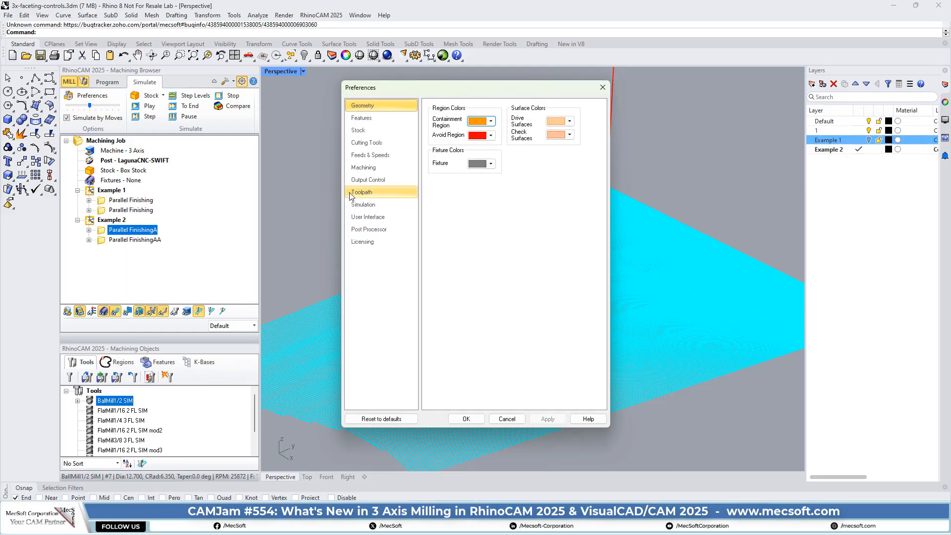
Review the meshing parameters in the machining preferences, leaving them as they are
{"action": "left_click", "coordinate": [366, 168]}
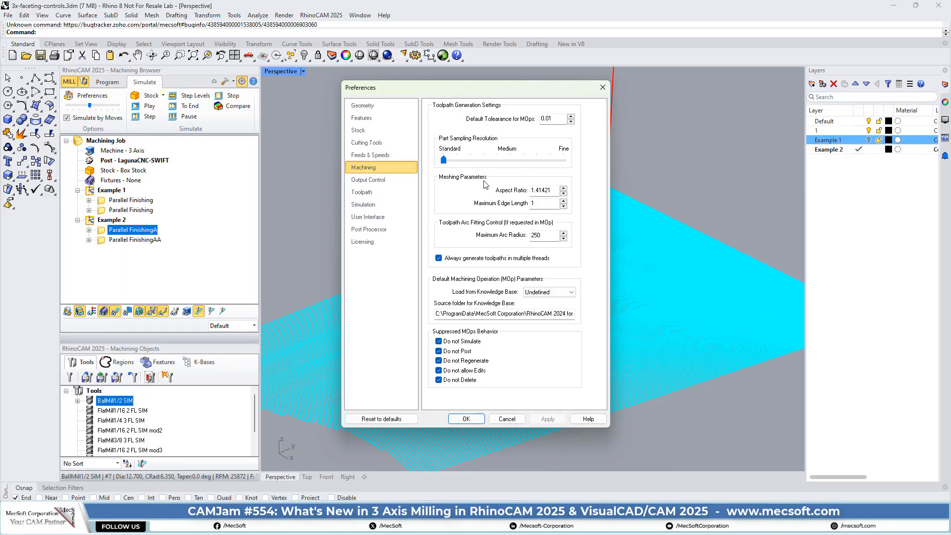
{"action": "left_click", "coordinate": [602, 89]}
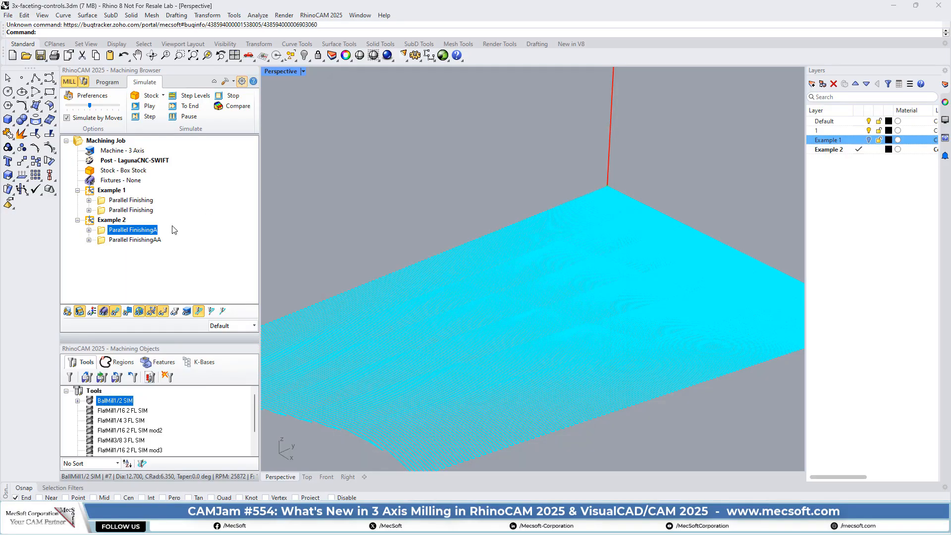
Display the Parallel FinishingAA toolpath and compare it with the Parallel FinishingA passes on the same surface
{"action": "left_click", "coordinate": [102, 241]}
{"action": "right_click_drag", "start_coordinate": [499, 258], "coordinate": [530, 309]}
{"action": "scroll", "coordinate": [595, 187], "scroll_direction": "down", "scroll_amount": 2}
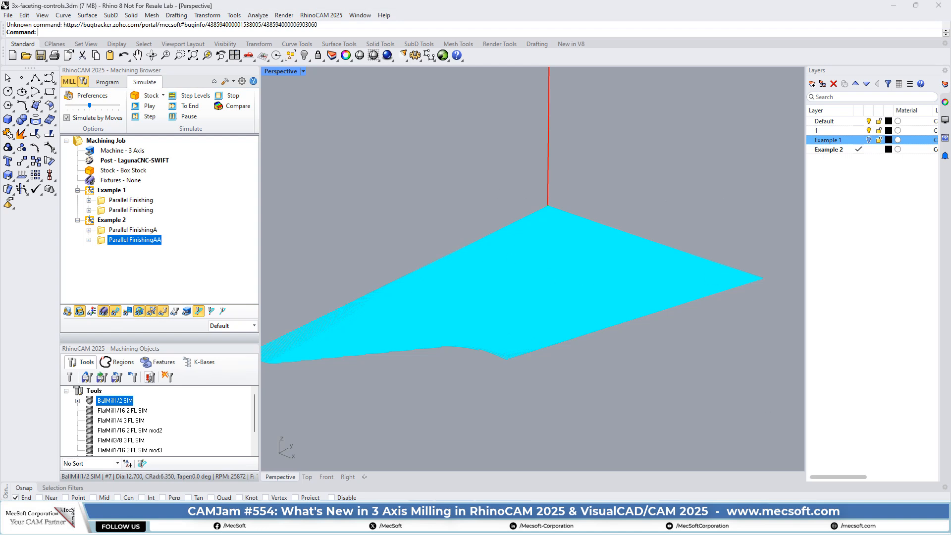
Switch to the SurfaceBoundaryCombo.3dm file and view its Parallel Finishing toolpath from the opposite side
{"action": "mouse_move", "coordinate": [476, 524]}
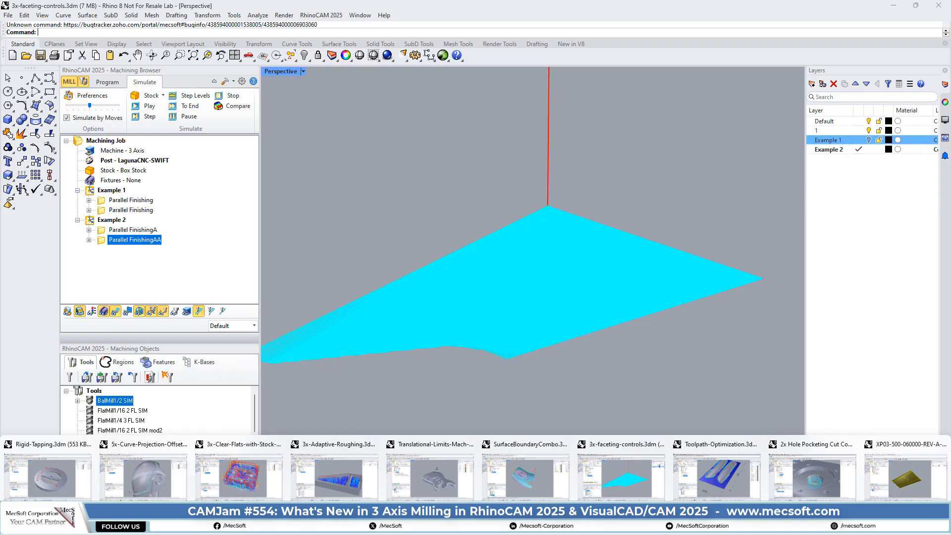
{"action": "left_click", "coordinate": [520, 476]}
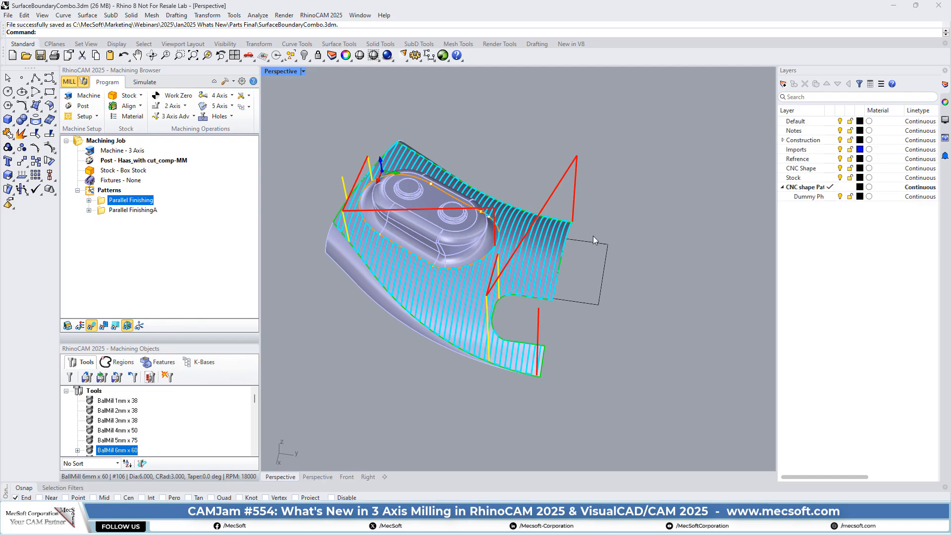
{"action": "right_click_drag", "start_coordinate": [688, 310], "coordinate": [485, 295]}
{"action": "scroll", "coordinate": [617, 89], "scroll_direction": "up", "scroll_amount": 4}
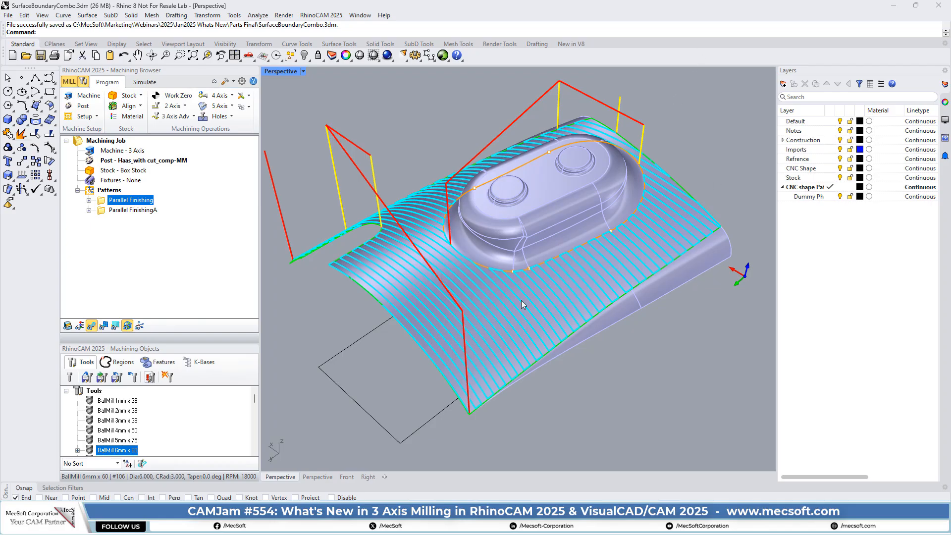
Hide the toolpath by selecting the Patterns setup, and highlight the large open surface and a raised boss side surface for inspection
{"action": "left_click", "coordinate": [90, 190]}
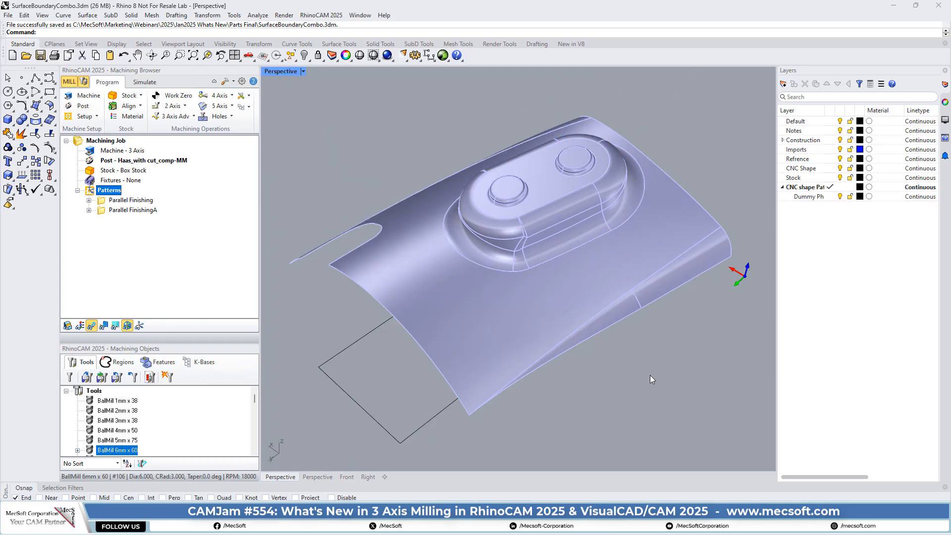
{"action": "left_click", "coordinate": [556, 312]}
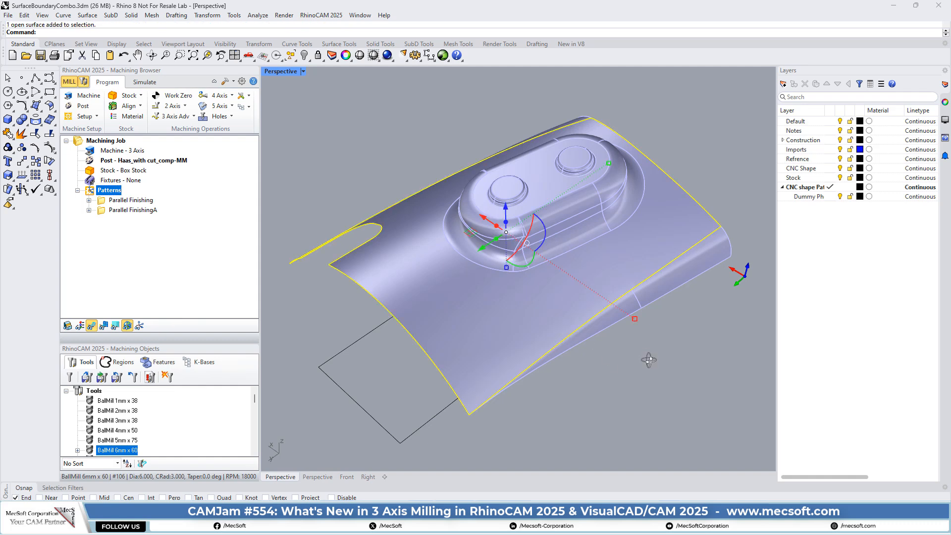
{"action": "right_click_drag", "start_coordinate": [649, 360], "coordinate": [679, 278]}
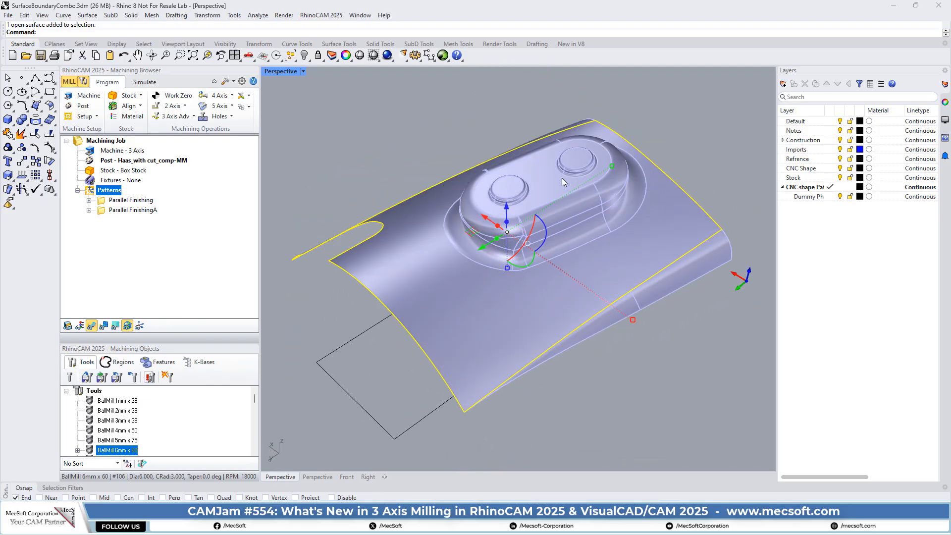
{"action": "left_click", "coordinate": [640, 210]}
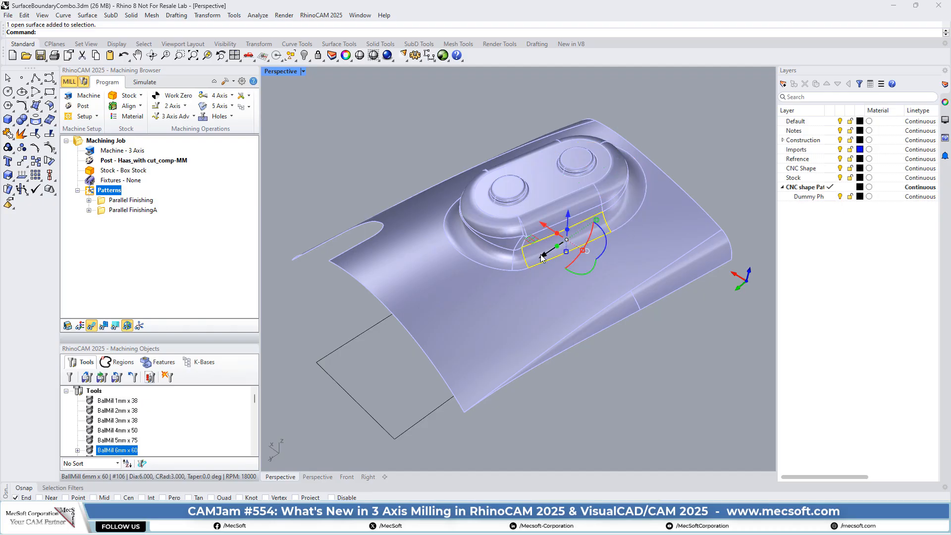
{"action": "right_click_drag", "start_coordinate": [645, 385], "coordinate": [659, 420]}
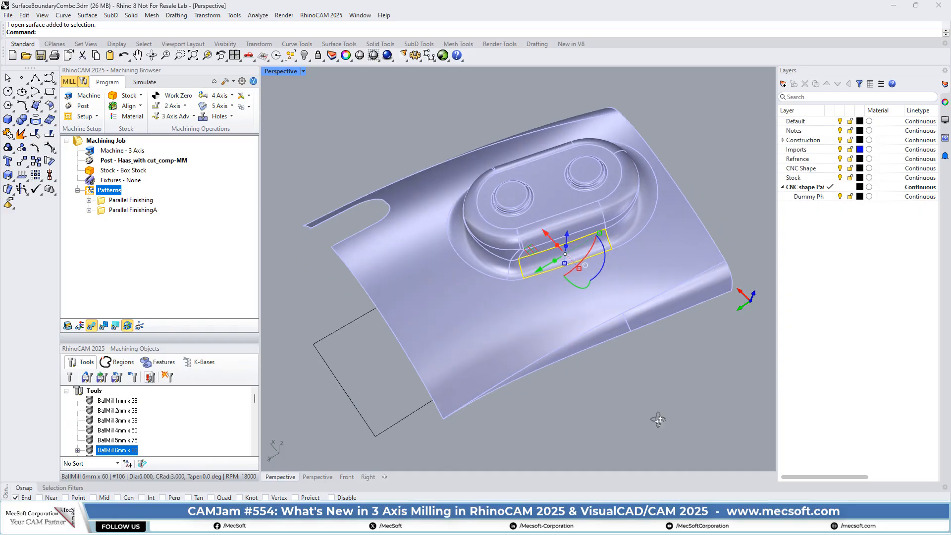
{"action": "left_click", "coordinate": [717, 104]}
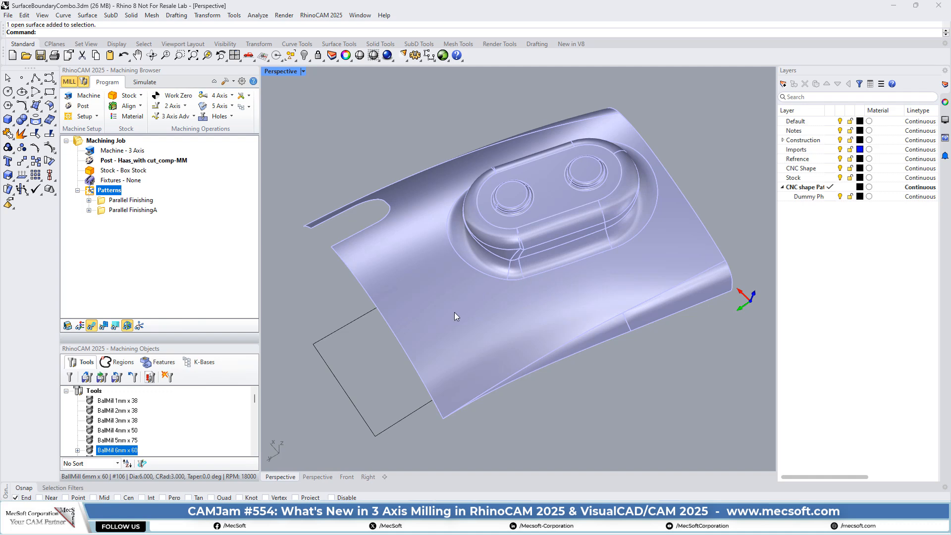
Review the part surface and containment drive regions of the first Parallel Finishing operation, leaving its settings unchanged
{"action": "left_click", "coordinate": [102, 202]}
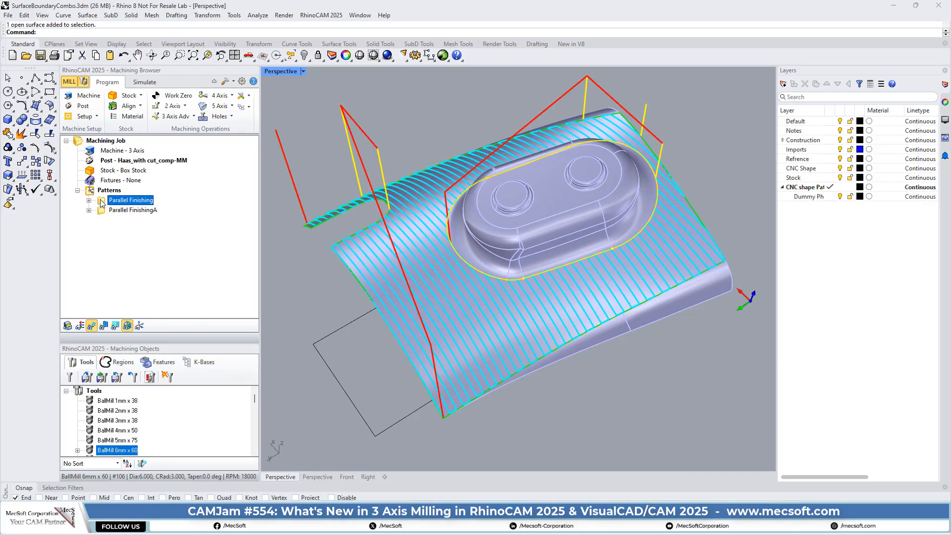
{"action": "double_click", "coordinate": [101, 204]}
{"action": "mouse_move", "coordinate": [186, 84]}
{"action": "left_mouse_down"}
{"action": "mouse_move", "coordinate": [190, 110]}
{"action": "mouse_move", "coordinate": [200, 89]}
{"action": "left_mouse_up"}
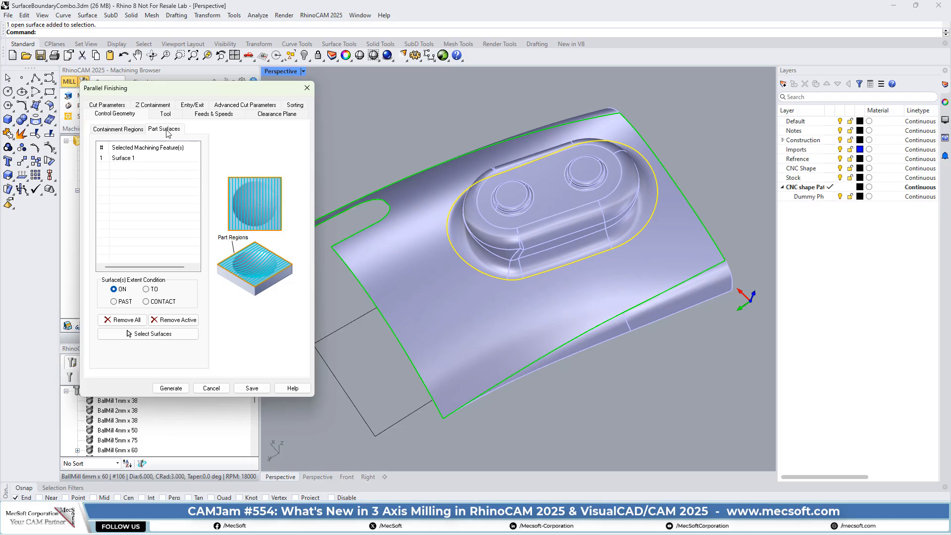
{"action": "left_click", "coordinate": [128, 159]}
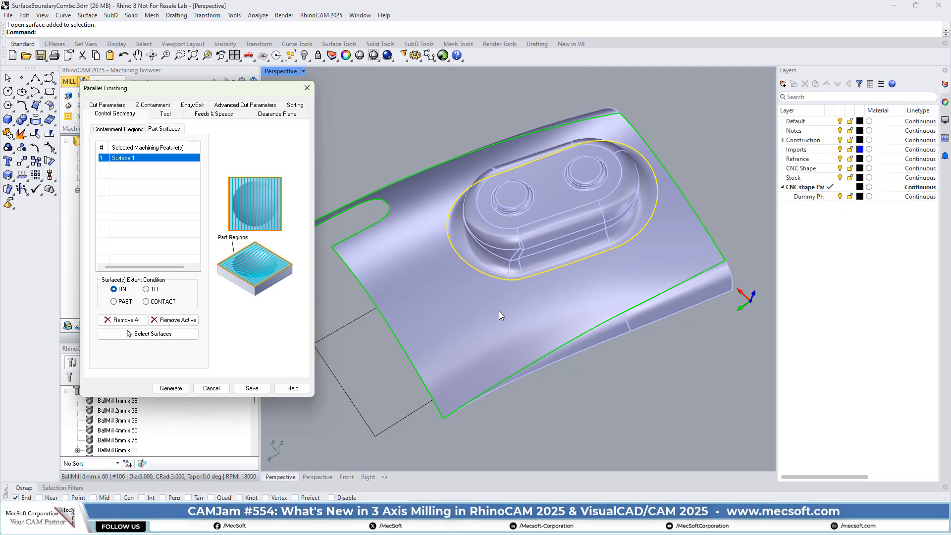
{"action": "left_click", "coordinate": [115, 129]}
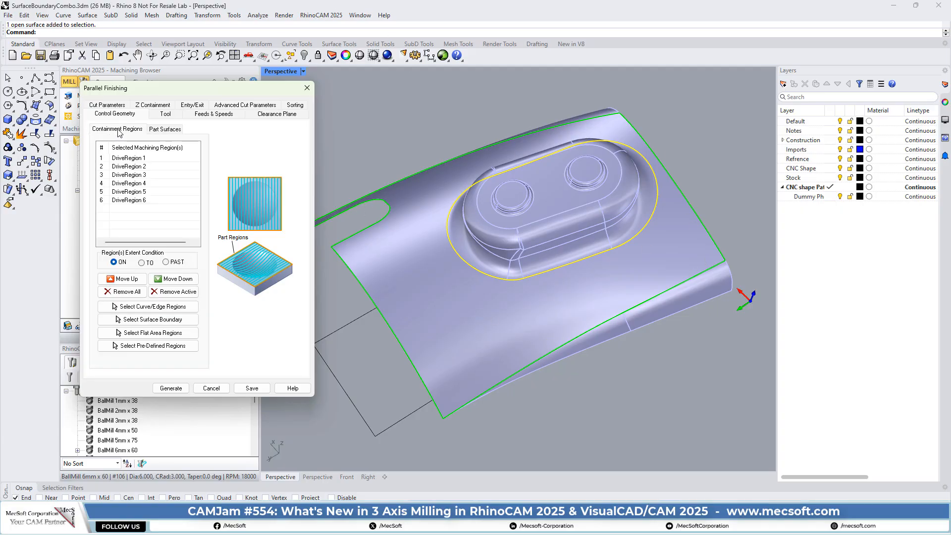
{"action": "left_click", "coordinate": [144, 158]}
{"action": "left_click", "coordinate": [145, 173]}
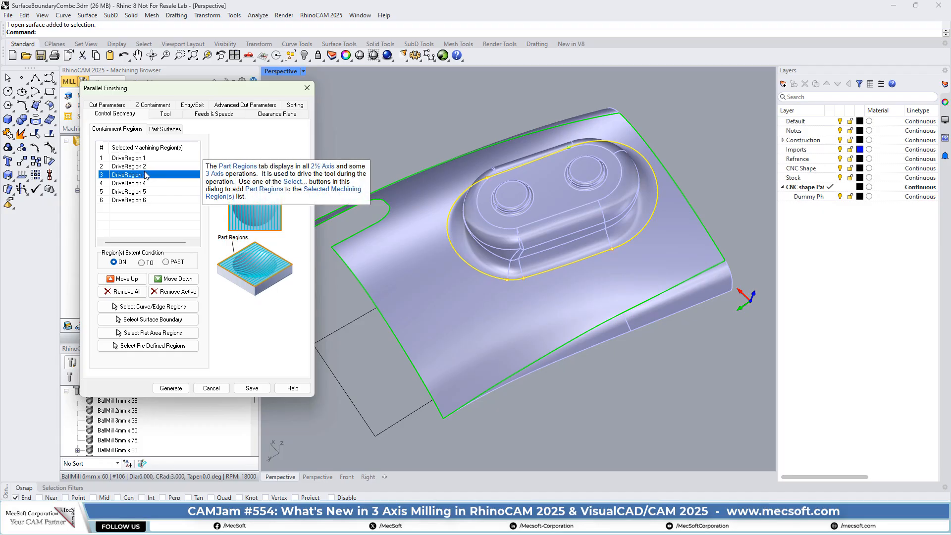
{"action": "left_click", "coordinate": [147, 184]}
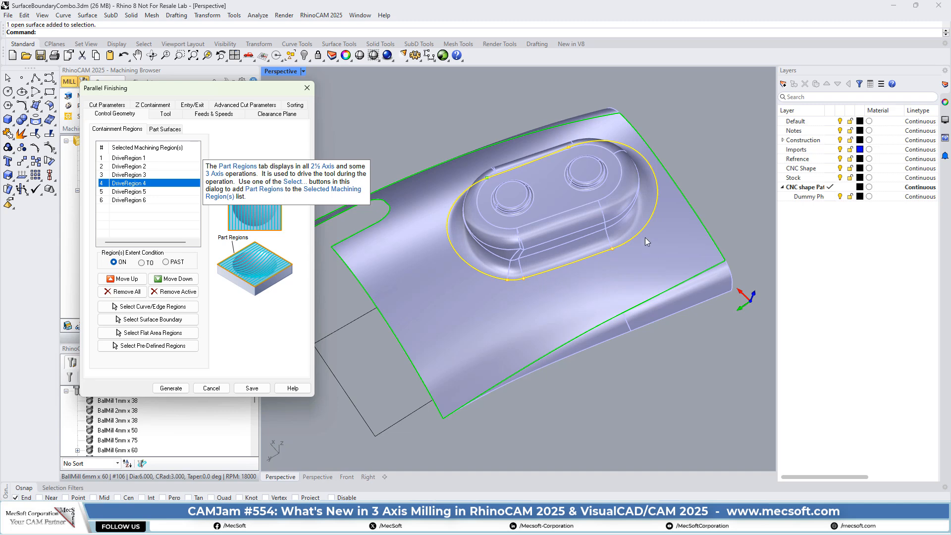
{"action": "left_click", "coordinate": [218, 390]}
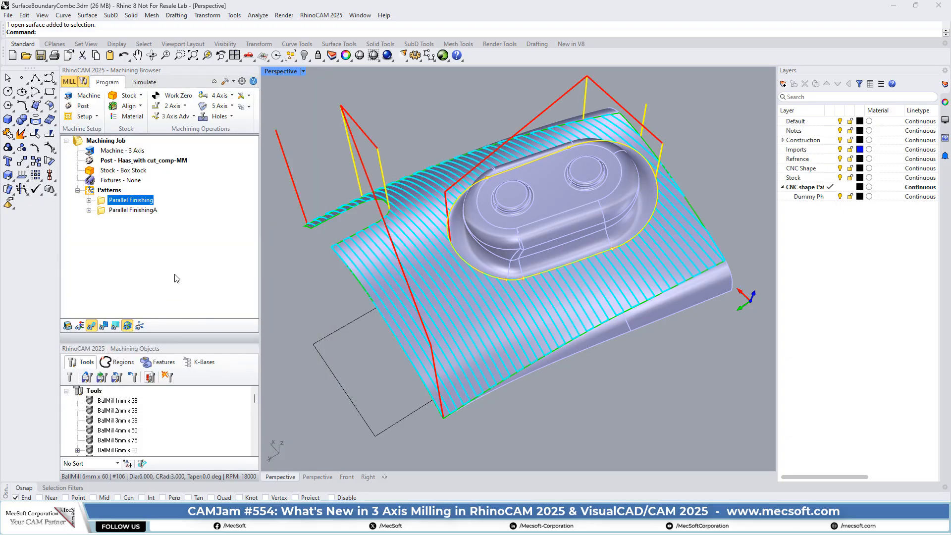
Clear the region selection and examine how the Parallel Finishing passes meet the boundary around the raised boss
{"action": "left_click", "coordinate": [439, 110]}
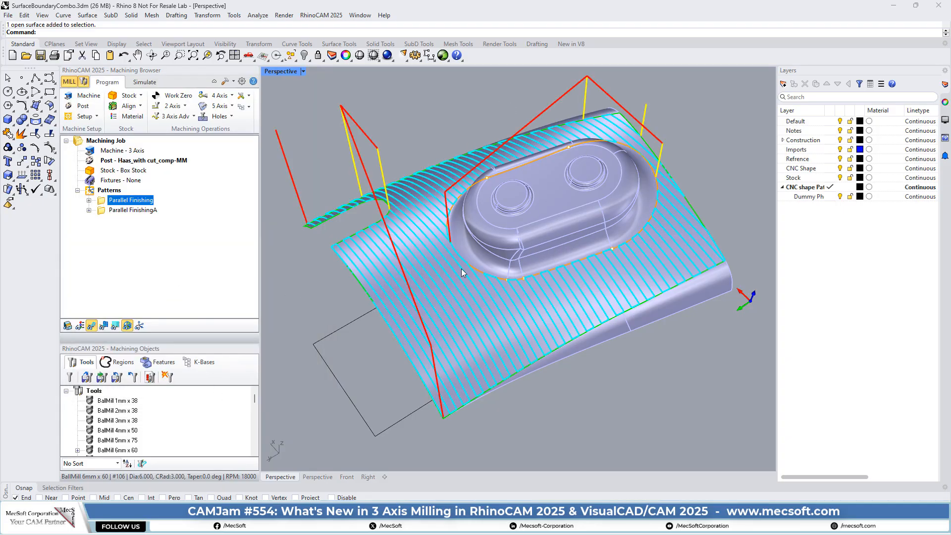
{"action": "scroll", "coordinate": [544, 228], "scroll_direction": "up", "scroll_amount": 5}
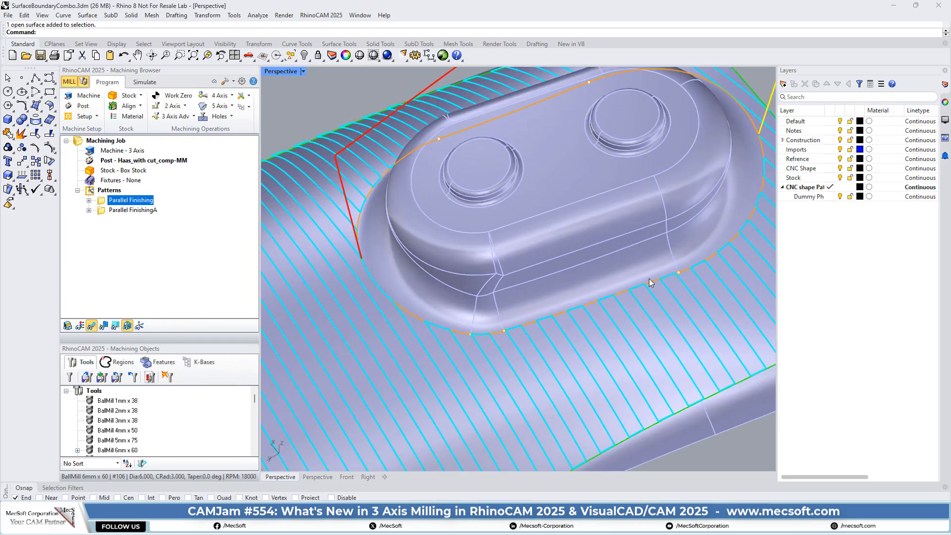
{"action": "scroll", "coordinate": [570, 240], "scroll_direction": "down", "scroll_amount": 3}
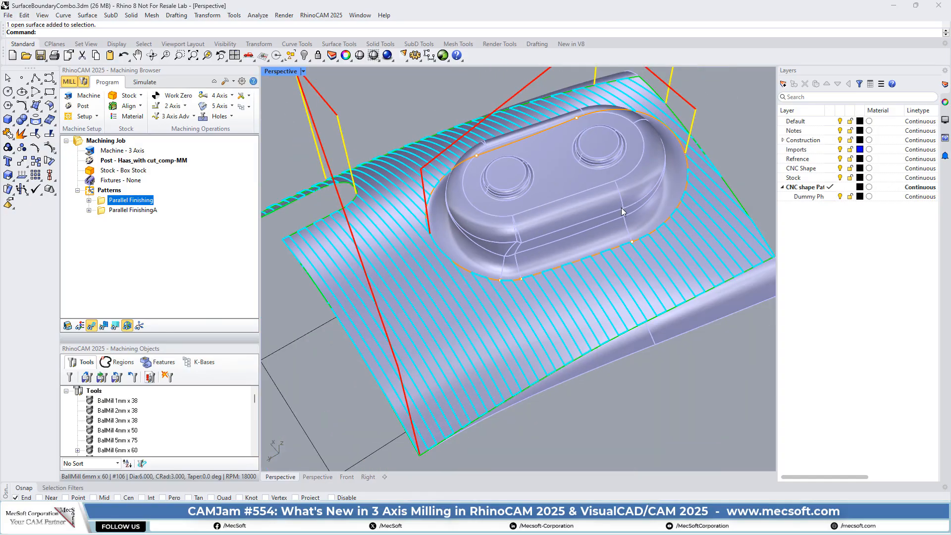
{"action": "scroll", "coordinate": [601, 198], "scroll_direction": "down", "scroll_amount": 2}
{"action": "scroll", "coordinate": [563, 174], "scroll_direction": "up", "scroll_amount": 3}
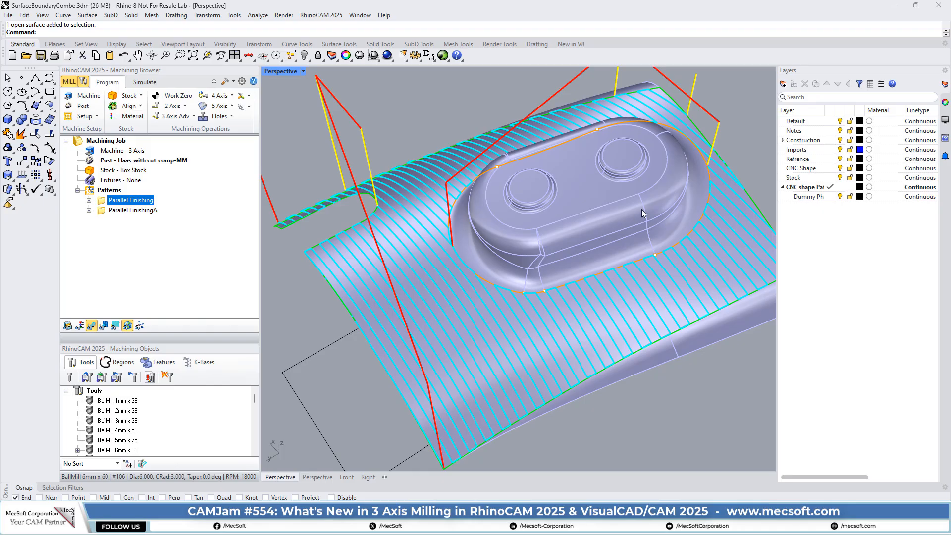
{"action": "scroll", "coordinate": [476, 270], "scroll_direction": "down", "scroll_amount": 5}
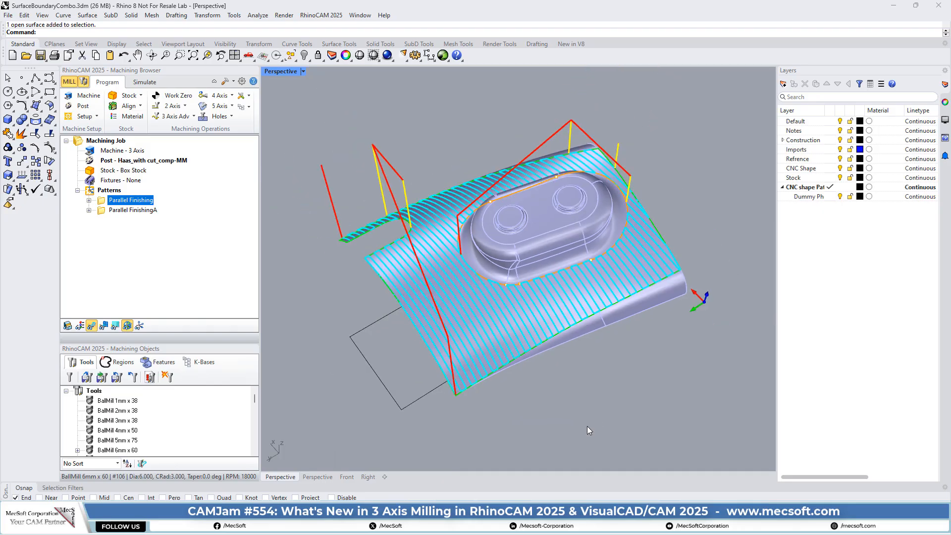
{"action": "right_click_drag", "start_coordinate": [423, 353], "coordinate": [465, 178]}
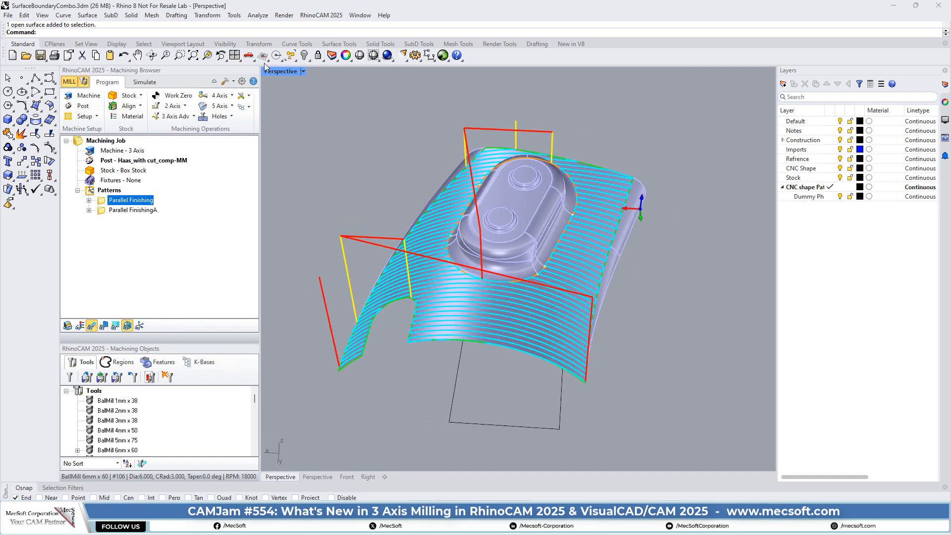
Look at the first Parallel Finishing toolpath from the Top view
{"action": "left_click", "coordinate": [249, 55]}
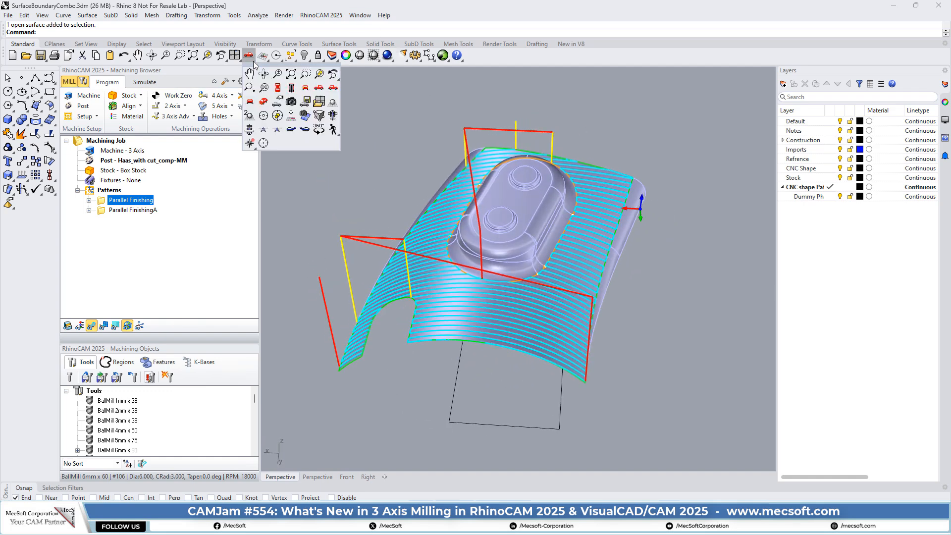
{"action": "left_click", "coordinate": [278, 86]}
{"action": "scroll", "coordinate": [462, 256], "scroll_direction": "down", "scroll_amount": 2}
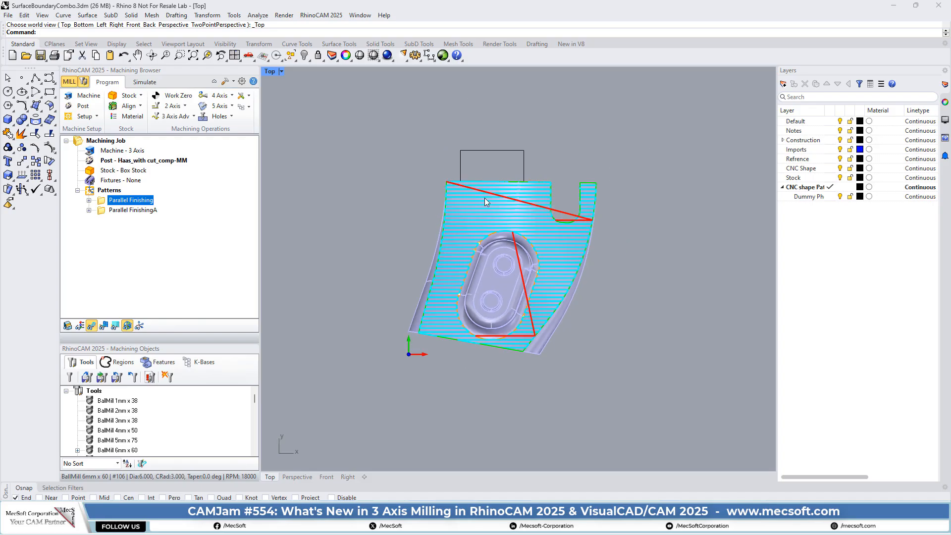
{"action": "scroll", "coordinate": [484, 198], "scroll_direction": "up", "scroll_amount": 2}
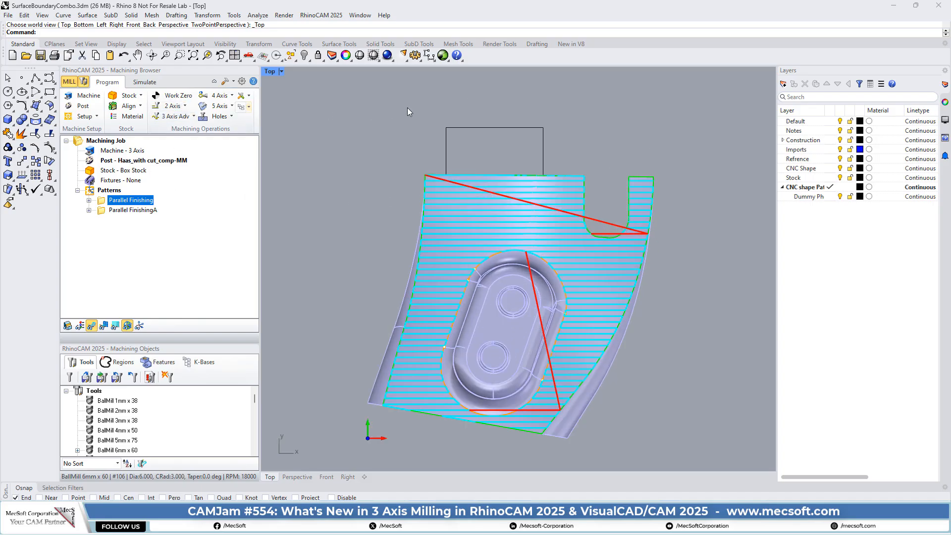
Inspect the closed rectangular curve in Wireframe display by highlighting it, and return the view to Shaded display
{"action": "left_click", "coordinate": [378, 59]}
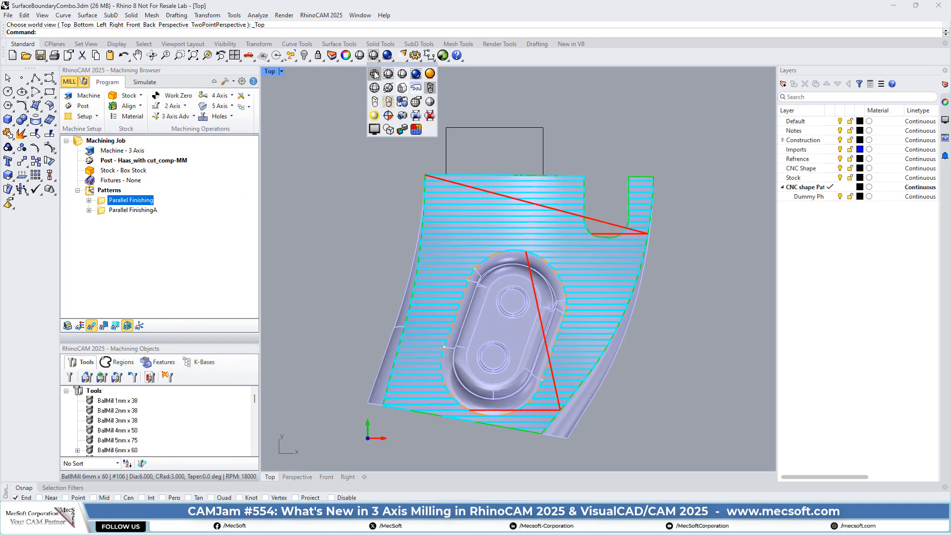
{"action": "left_click", "coordinate": [375, 74]}
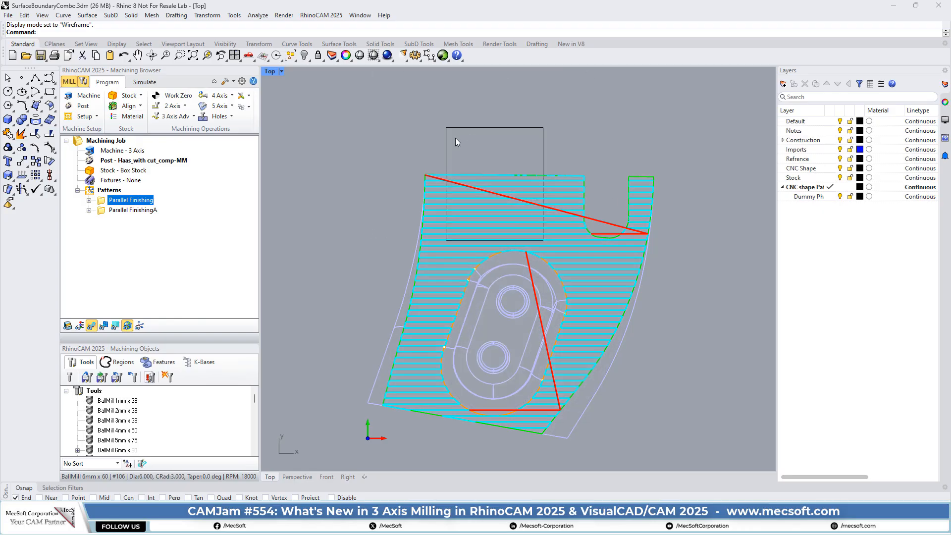
{"action": "left_click", "coordinate": [474, 128]}
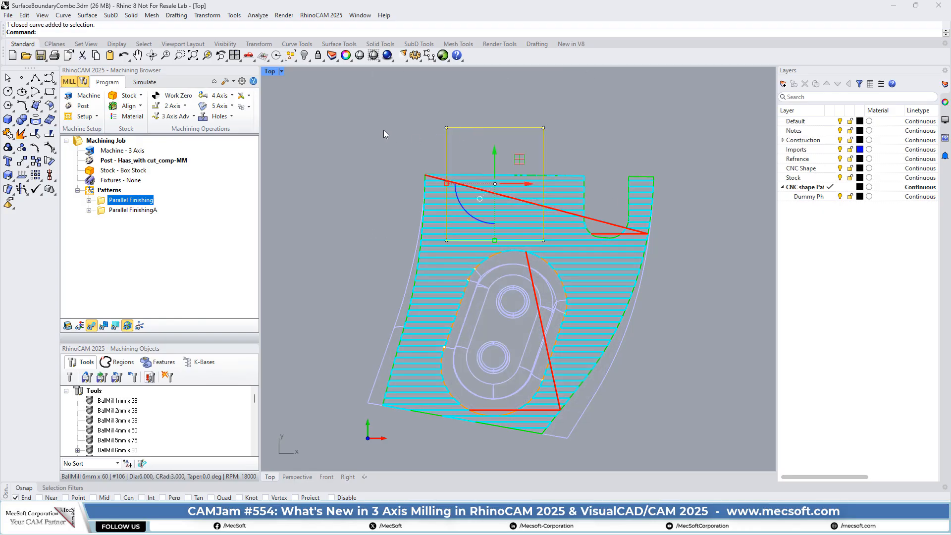
{"action": "key", "text": "Escape"}
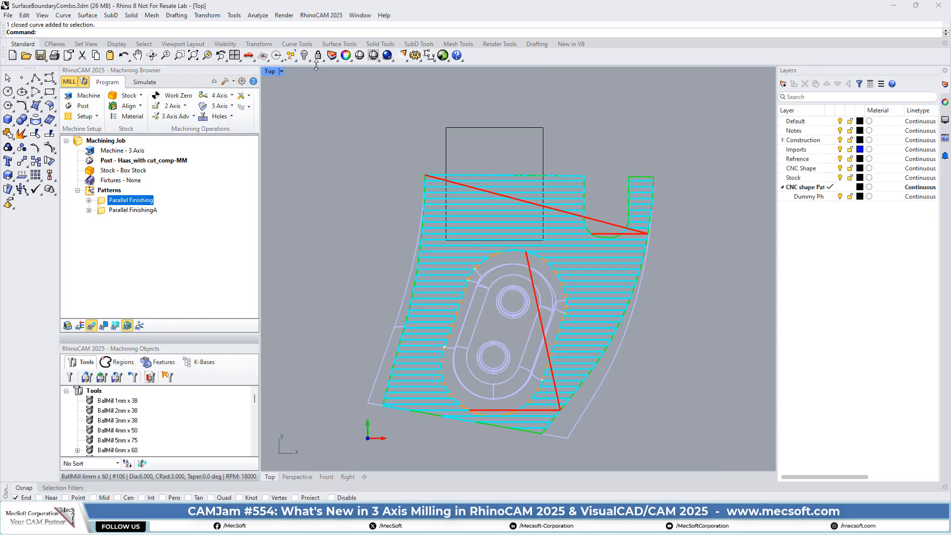
{"action": "left_click", "coordinate": [378, 60]}
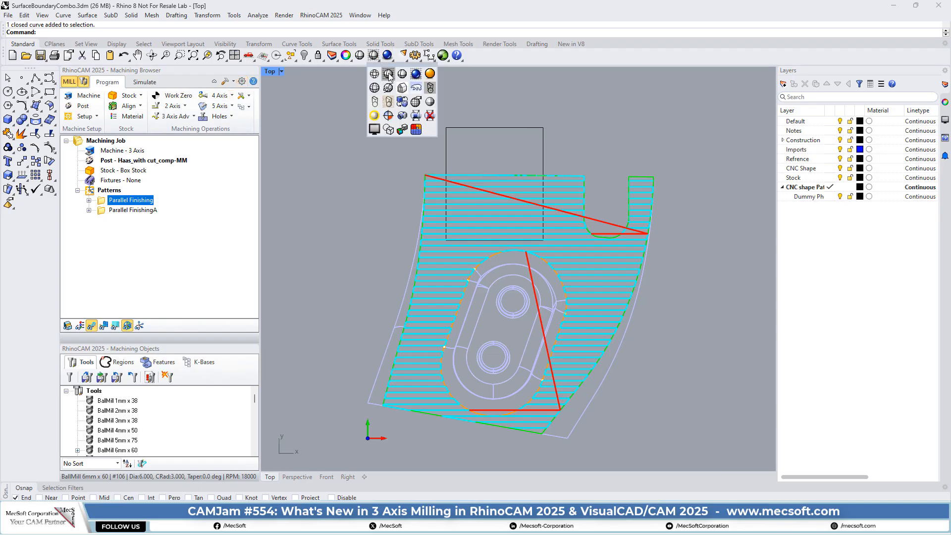
{"action": "left_click", "coordinate": [388, 73]}
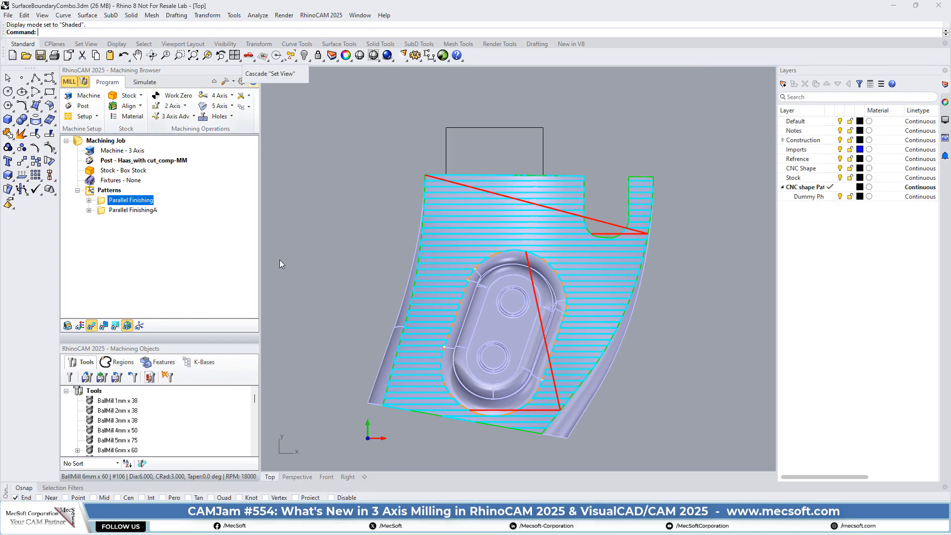
Display the Parallel FinishingA toolpath and examine how its passes meet the rectangular containment region and the surface edges
{"action": "left_click", "coordinate": [101, 212]}
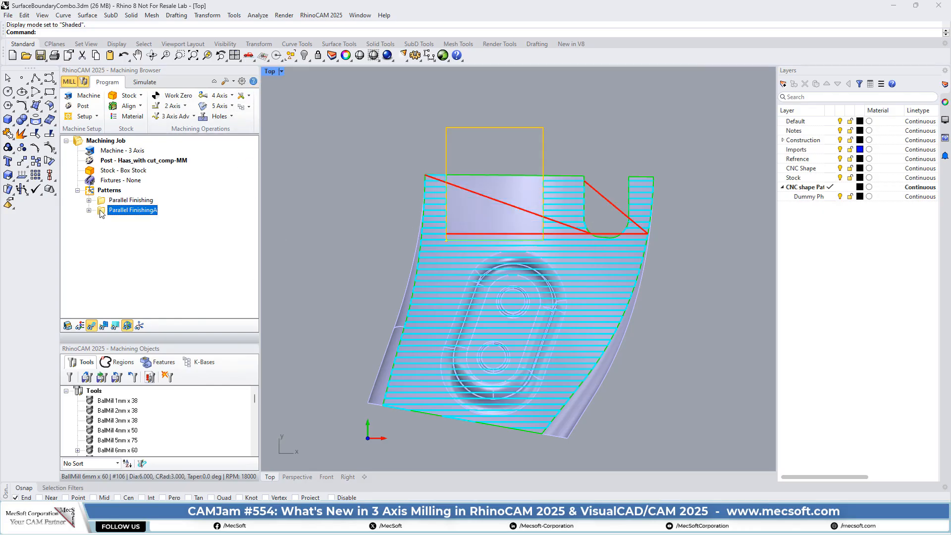
{"action": "scroll", "coordinate": [509, 220], "scroll_direction": "up", "scroll_amount": 4}
{"action": "scroll", "coordinate": [510, 220], "scroll_direction": "up", "scroll_amount": 3}
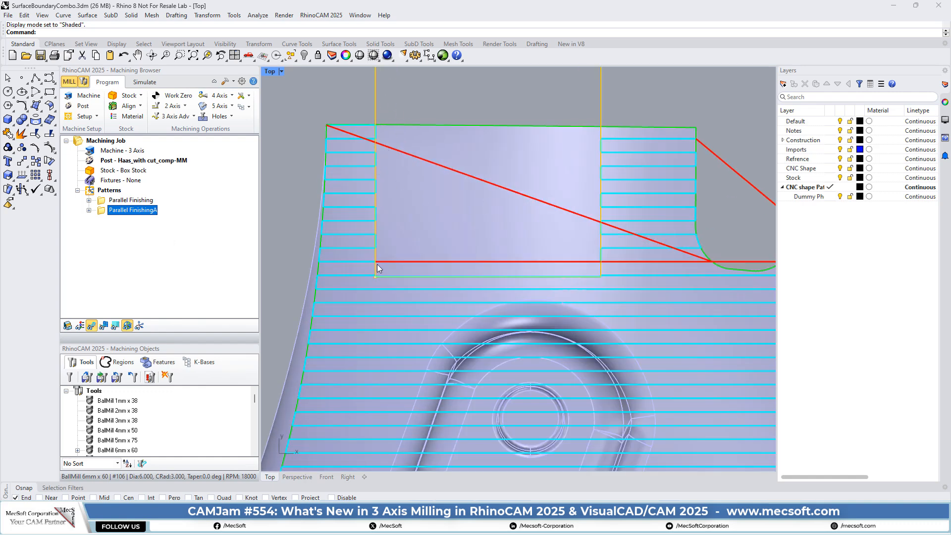
{"action": "scroll", "coordinate": [375, 162], "scroll_direction": "down", "scroll_amount": 3}
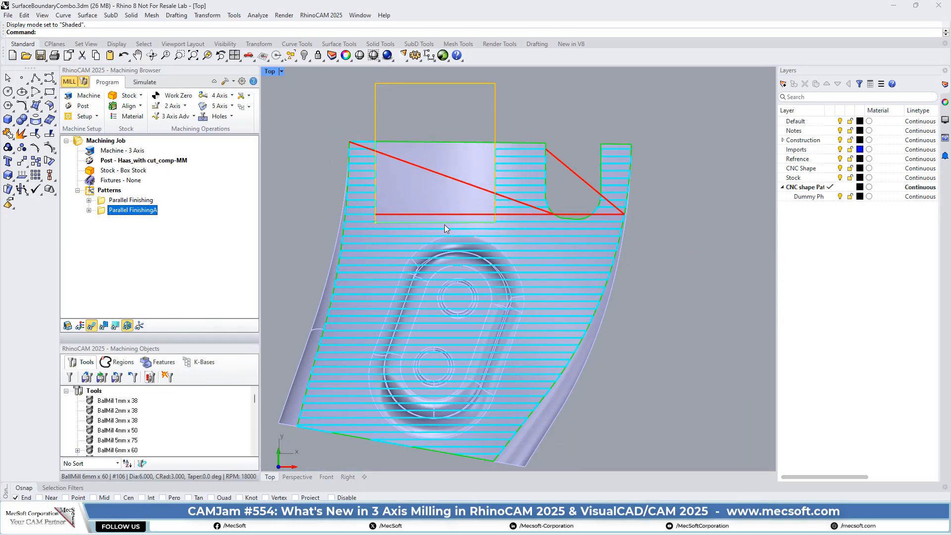
{"action": "scroll", "coordinate": [414, 193], "scroll_direction": "up", "scroll_amount": 4}
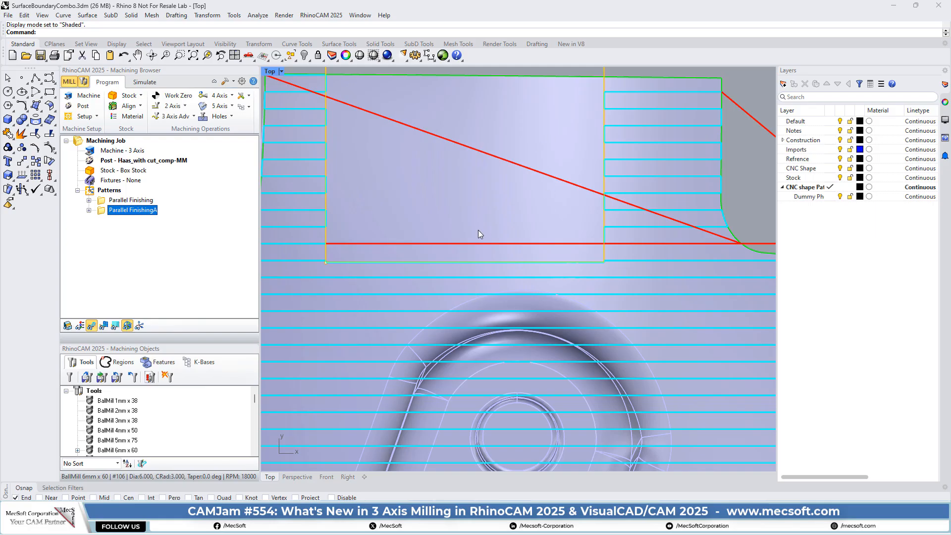
{"action": "scroll", "coordinate": [445, 246], "scroll_direction": "down", "scroll_amount": 3}
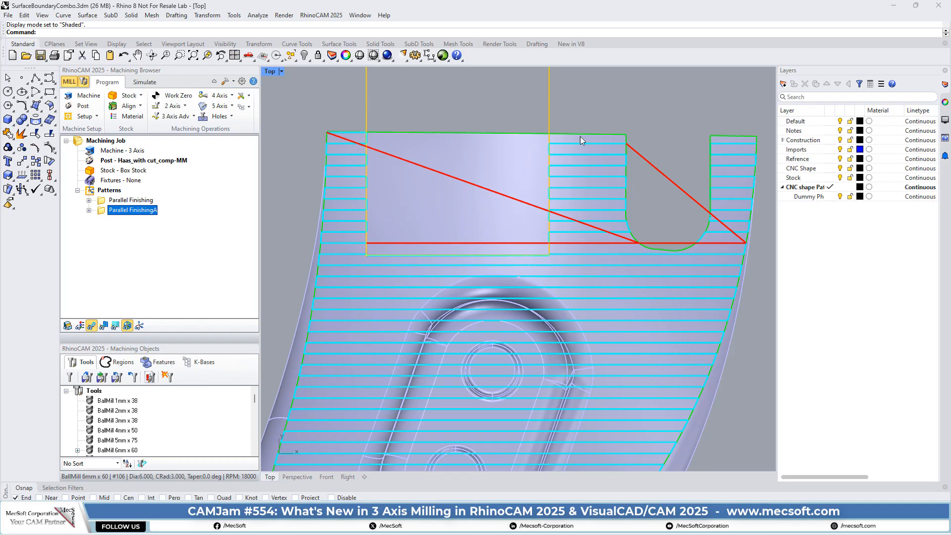
{"action": "scroll", "coordinate": [524, 174], "scroll_direction": "down", "scroll_amount": 5}
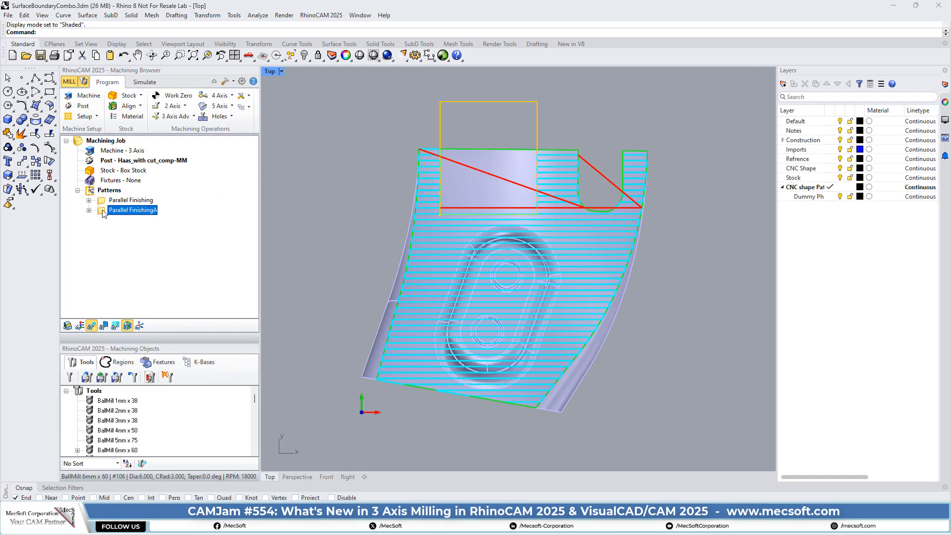
Review the part surface and containment drive region assigned to the Parallel FinishingA operation
{"action": "double_click", "coordinate": [133, 210]}
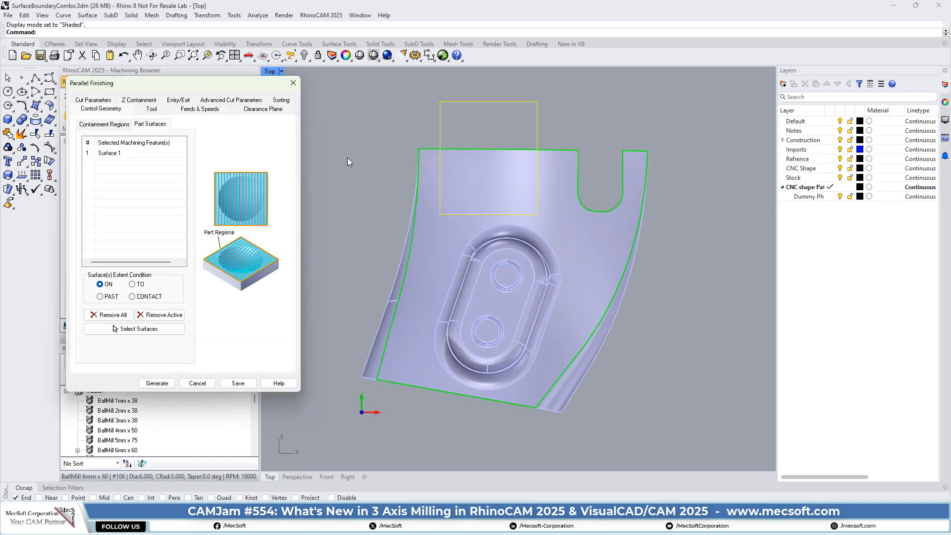
{"action": "left_click", "coordinate": [103, 125]}
{"action": "left_click", "coordinate": [149, 124]}
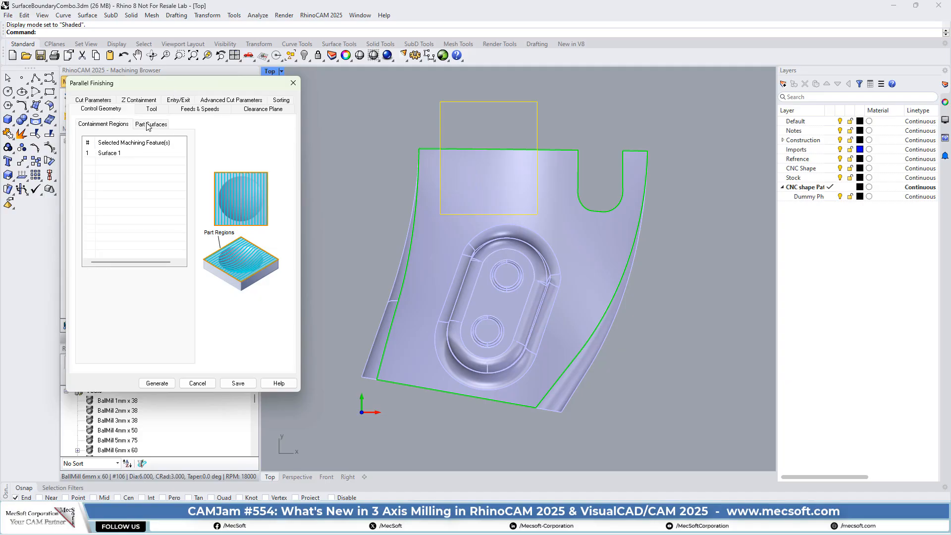
{"action": "left_click", "coordinate": [115, 126]}
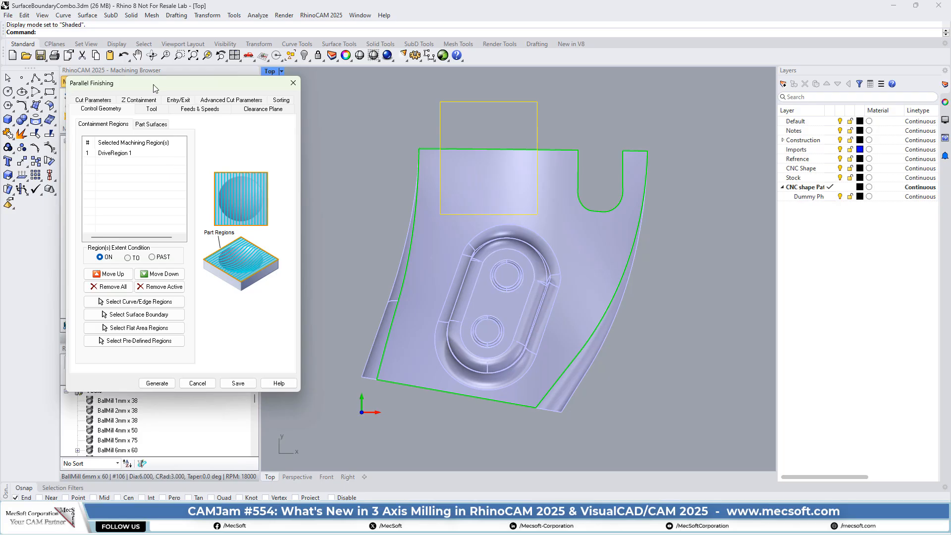
{"action": "left_click", "coordinate": [820, 412]}
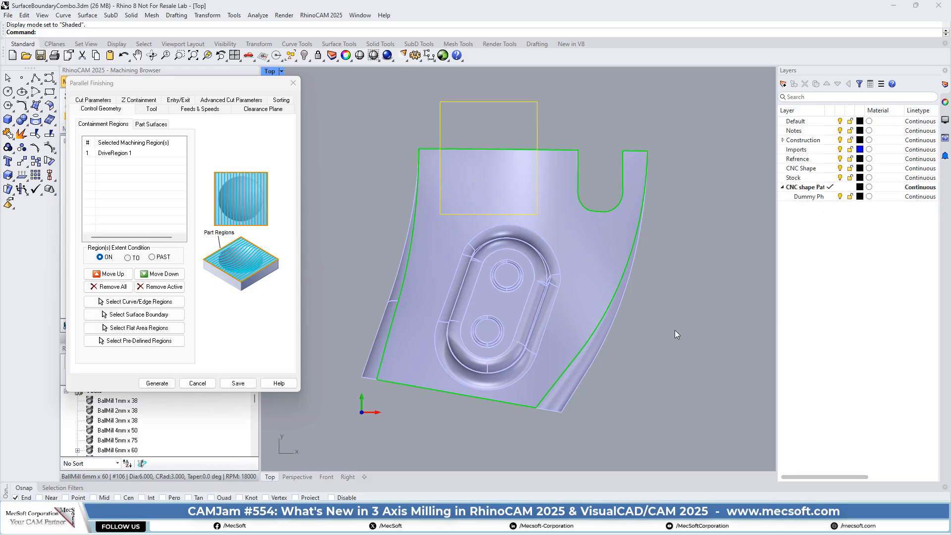
Switch to the Translational-Limits-Mach-Tool.3dm file and view the guitar body from its contoured end
{"action": "mouse_move", "coordinate": [476, 523]}
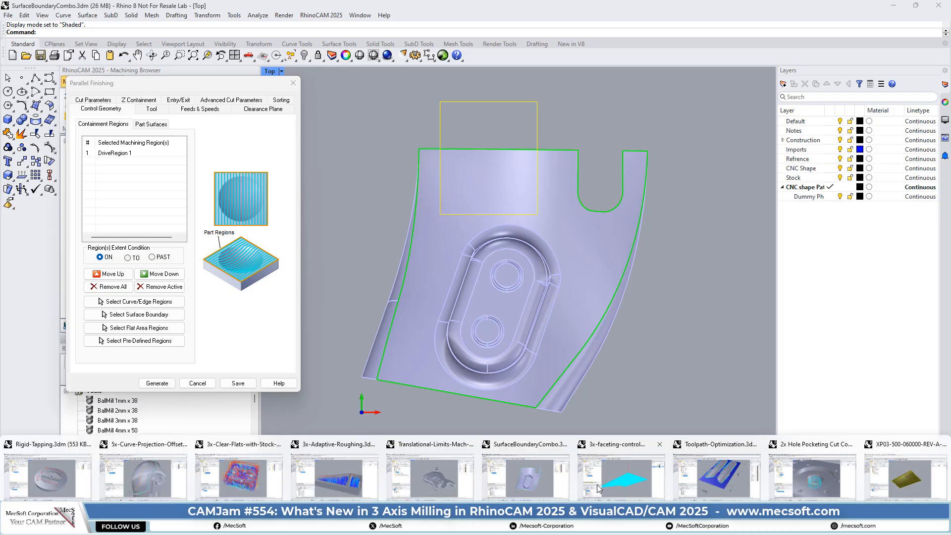
{"action": "left_click", "coordinate": [440, 482]}
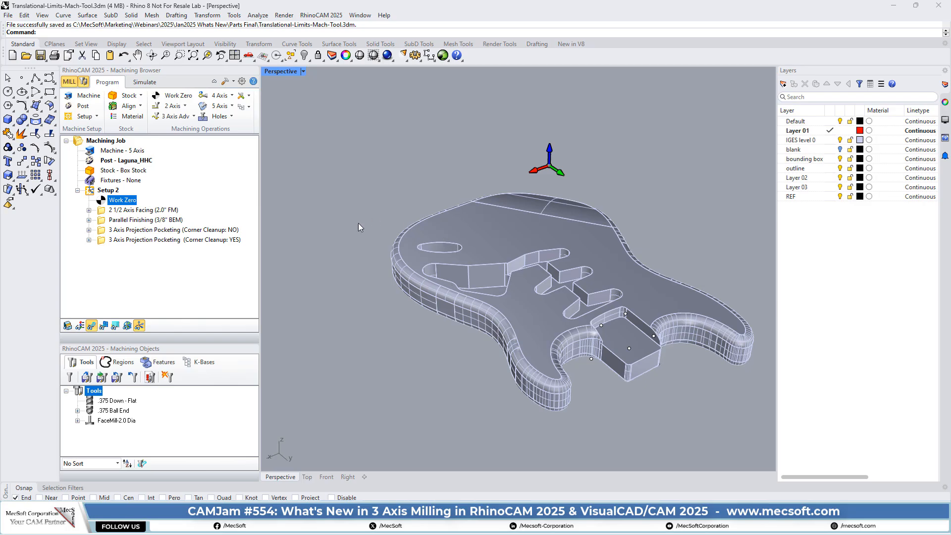
{"action": "right_click_drag", "start_coordinate": [382, 239], "coordinate": [686, 234]}
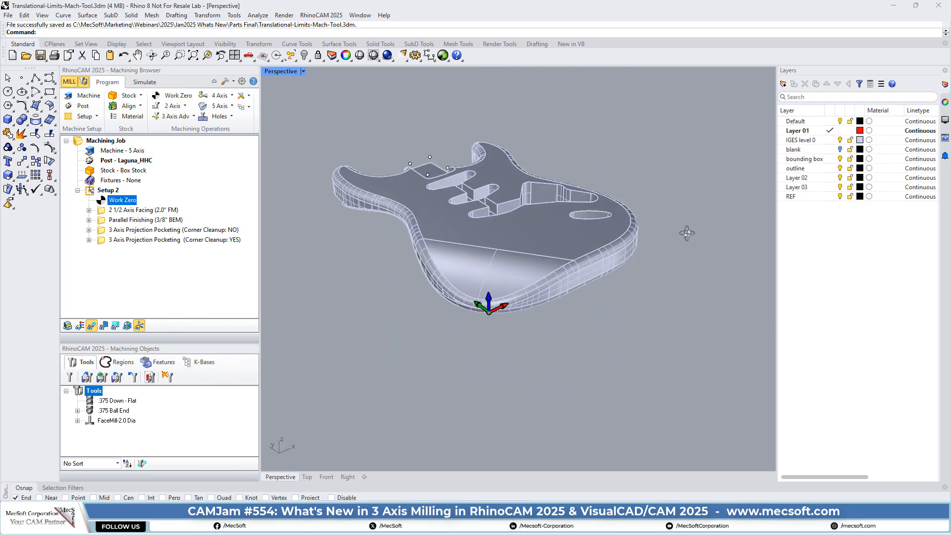
{"action": "scroll", "coordinate": [465, 252], "scroll_direction": "up", "scroll_amount": 2}
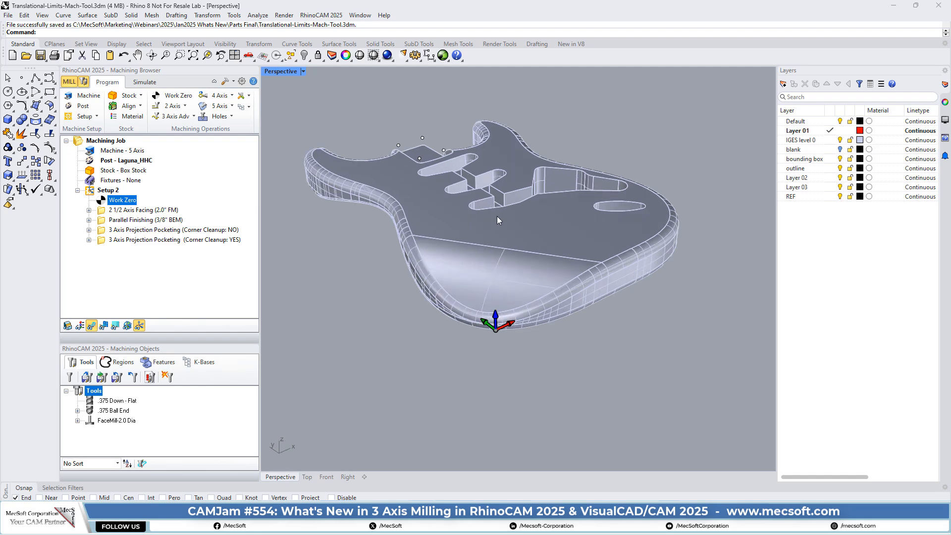
{"action": "scroll", "coordinate": [467, 243], "scroll_direction": "up", "scroll_amount": 2}
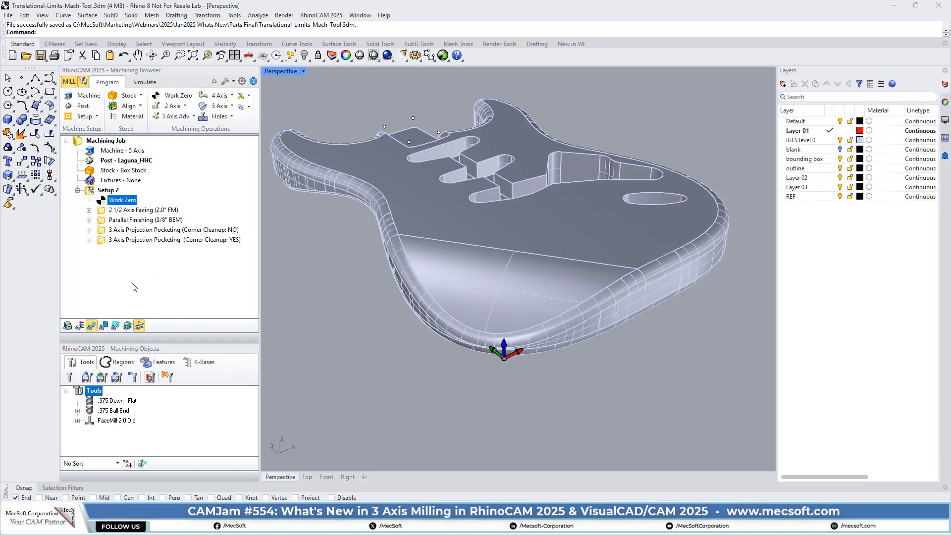
Browse the available 3 axis operations and display the 3 Axis Projection Pocketing (Corner Cleanup: NO) toolpath close up on the contoured surface
{"action": "left_click", "coordinate": [187, 117]}
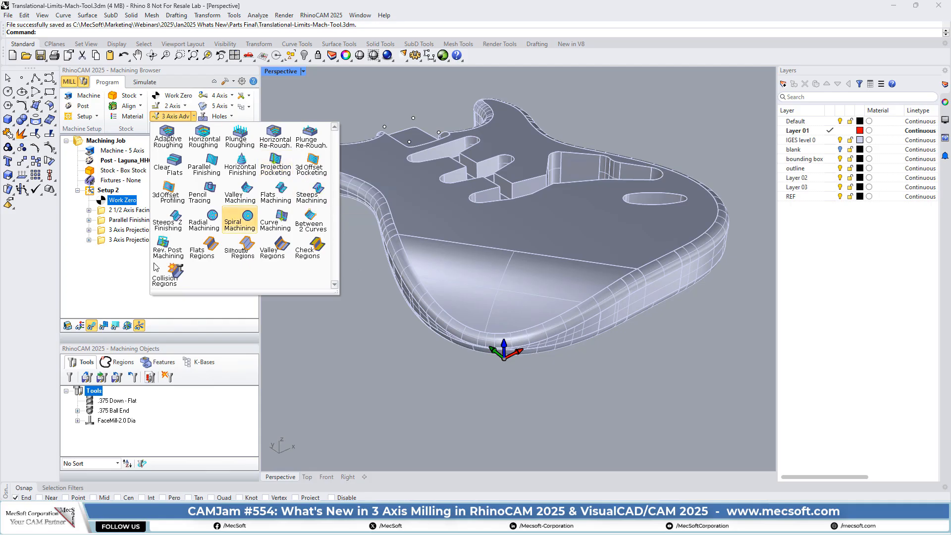
{"action": "left_click", "coordinate": [43, 267]}
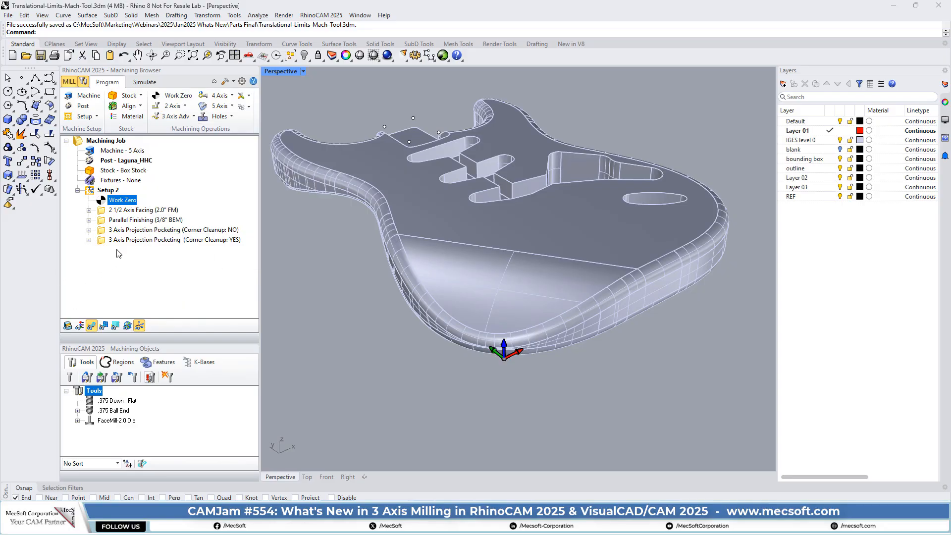
{"action": "left_click", "coordinate": [103, 231]}
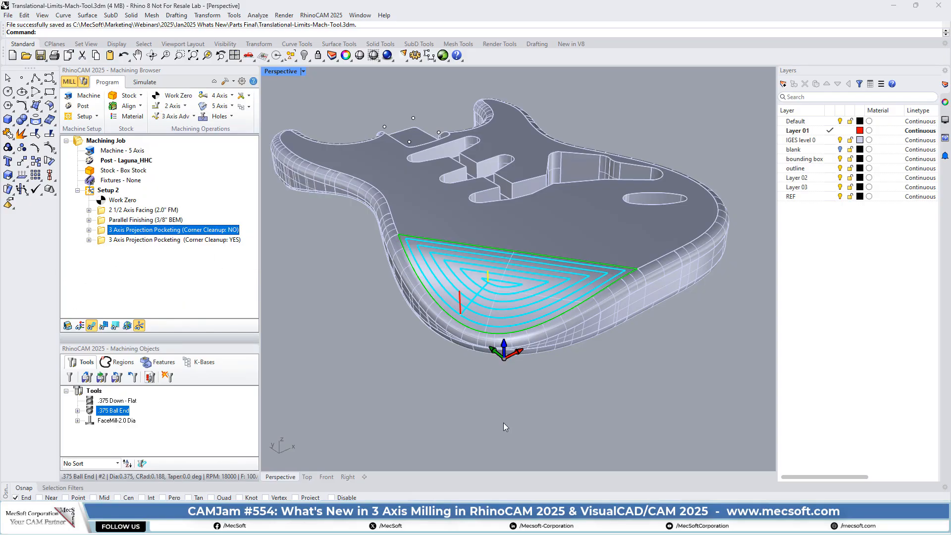
{"action": "scroll", "coordinate": [491, 275], "scroll_direction": "up", "scroll_amount": 5}
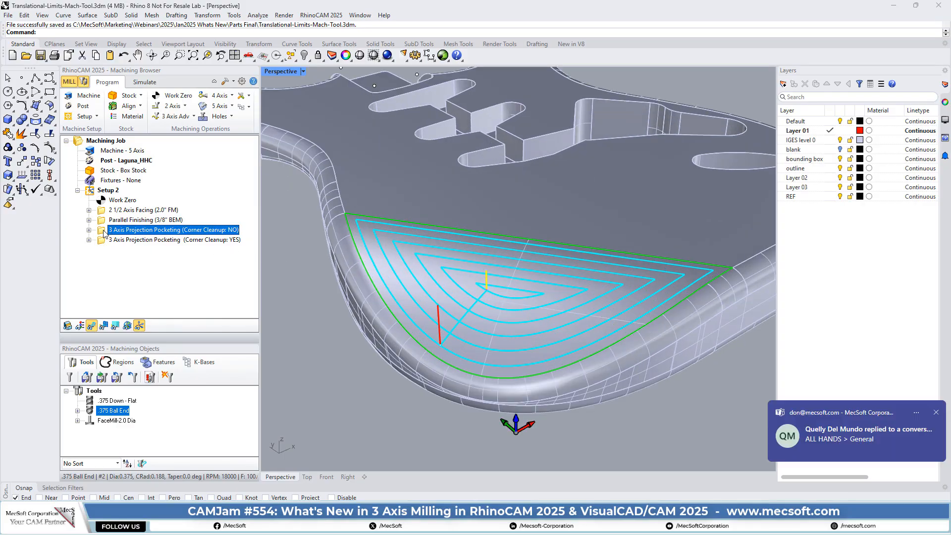
{"action": "left_click", "coordinate": [936, 412]}
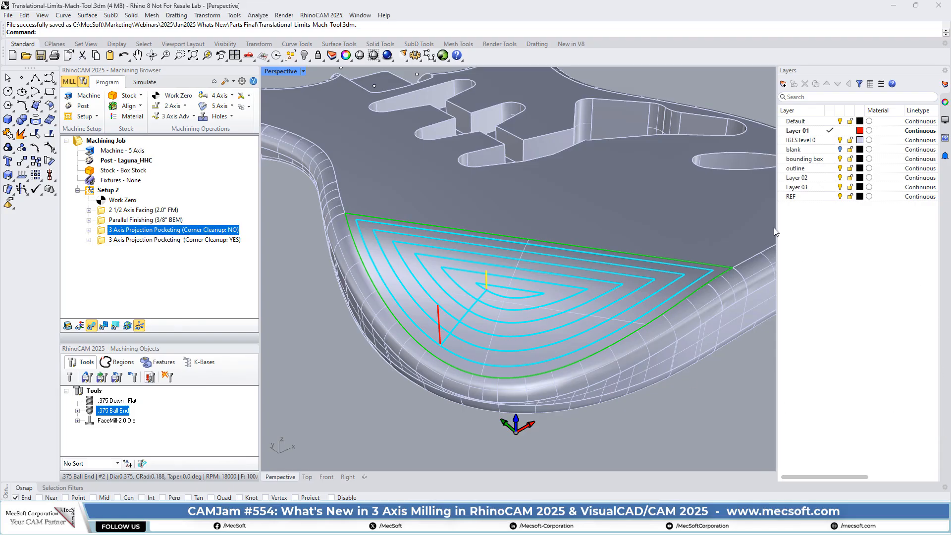
Review the part surface, tool, clearance, feeds and cut parameters of the Corner Cleanup: NO pocketing operation without changing them
{"action": "double_click", "coordinate": [104, 233]}
{"action": "left_click_drag", "start_coordinate": [167, 81], "coordinate": [179, 92]}
{"action": "left_click", "coordinate": [126, 163]}
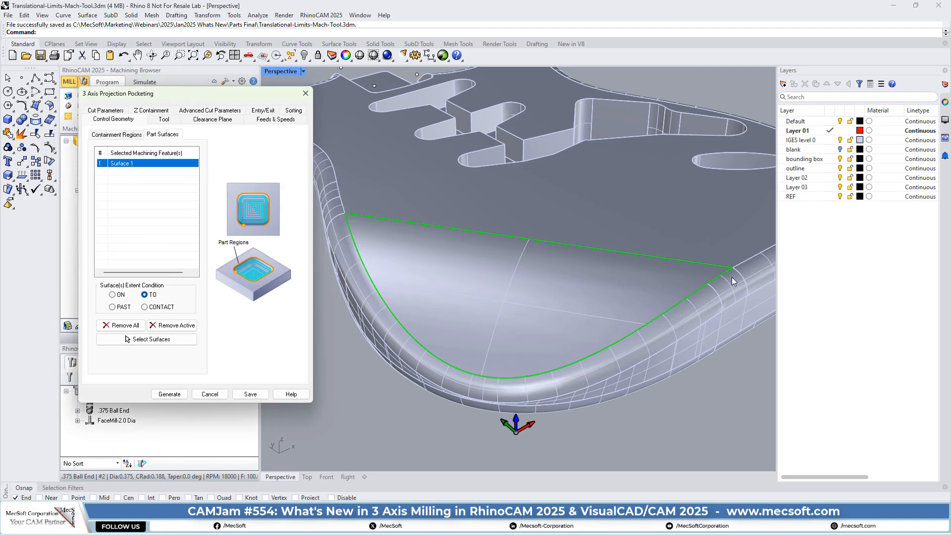
{"action": "left_click", "coordinate": [164, 119]}
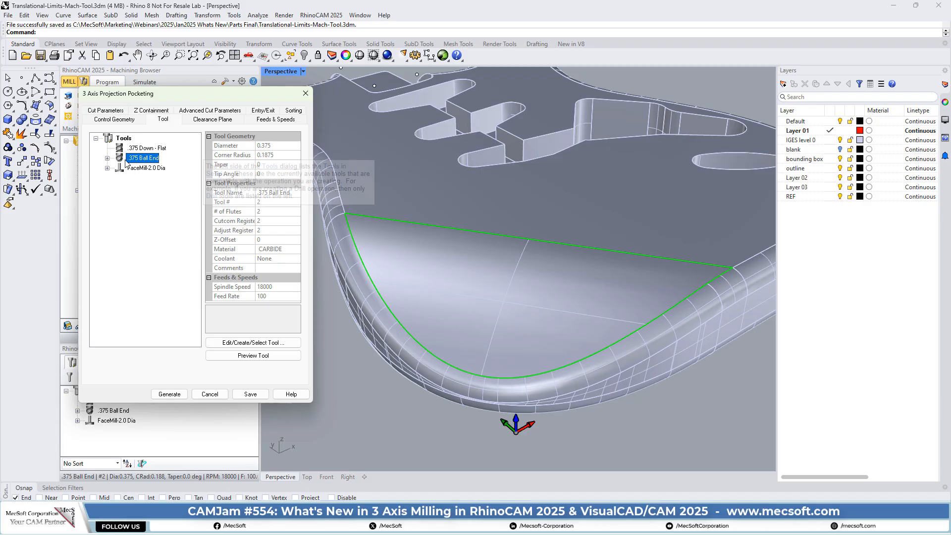
{"action": "left_click", "coordinate": [219, 122]}
{"action": "left_click", "coordinate": [268, 120]}
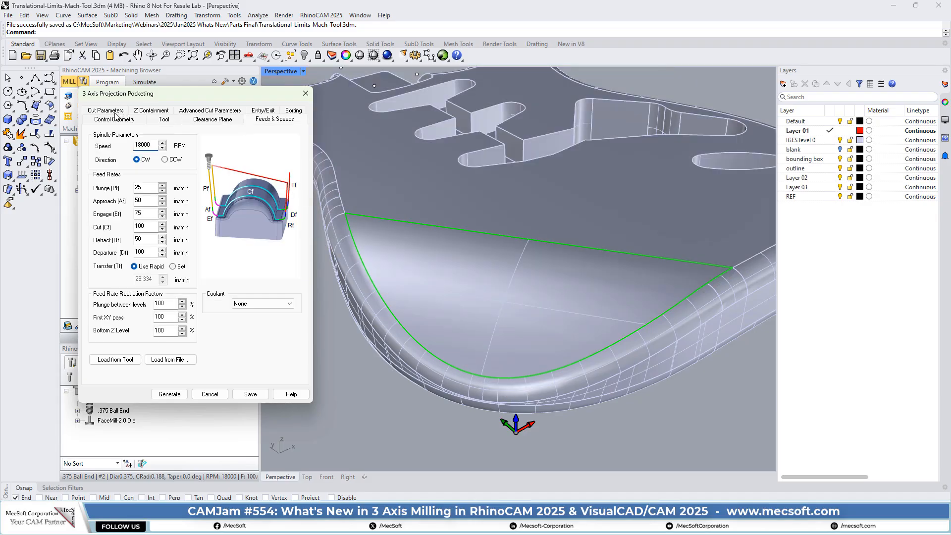
{"action": "left_click", "coordinate": [114, 113]}
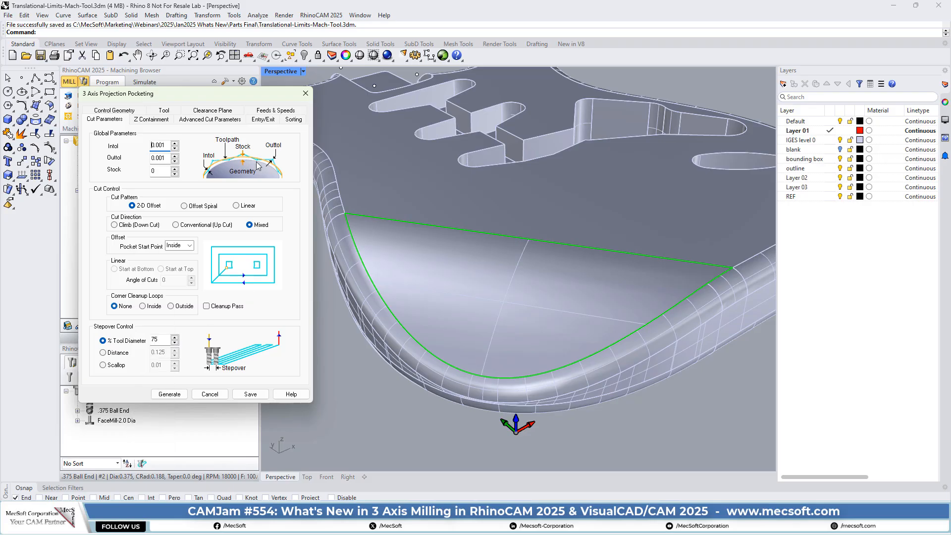
{"action": "left_click", "coordinate": [209, 395]}
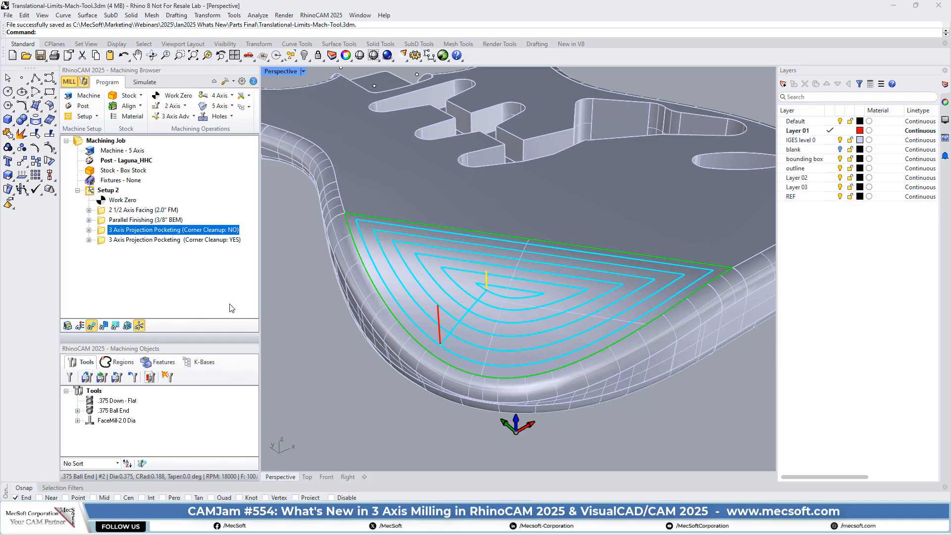
Review the Corner Cleanup: NO operation's part surface and the Corner Cleanup: YES operation's cut parameters, leaving both operations unchanged
{"action": "double_click", "coordinate": [103, 233]}
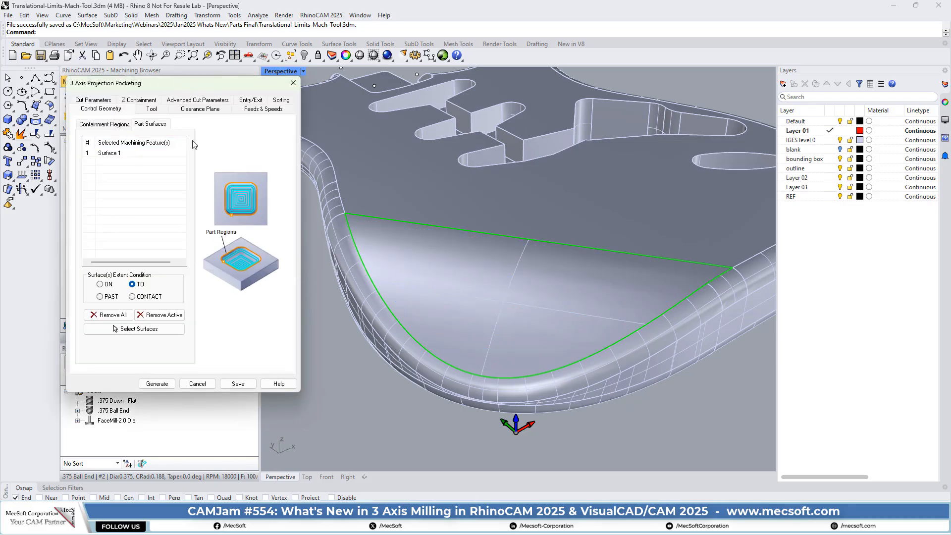
{"action": "left_click", "coordinate": [294, 83]}
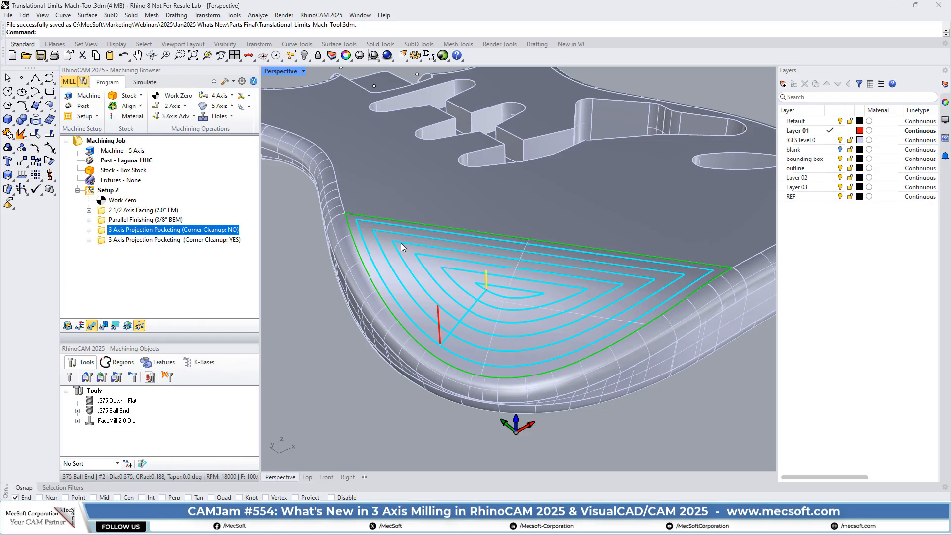
{"action": "left_click", "coordinate": [105, 240]}
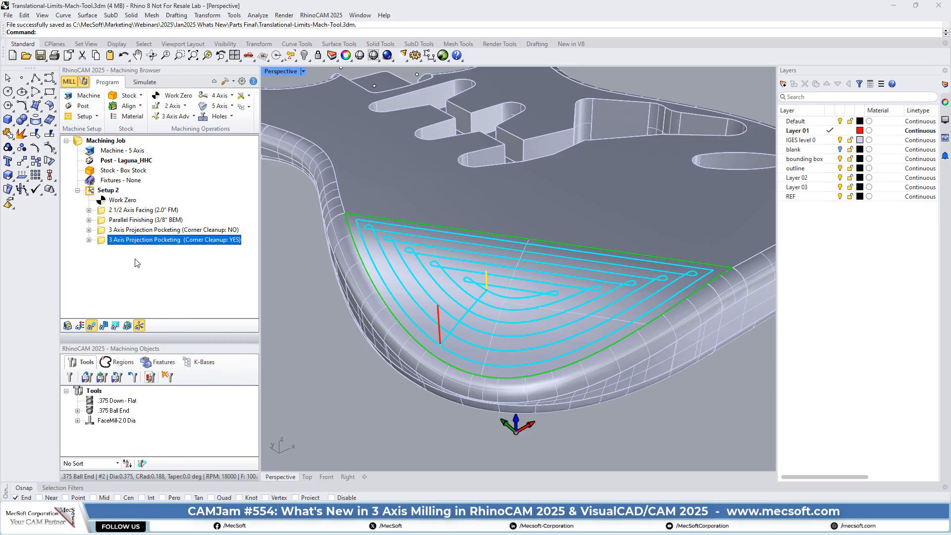
{"action": "double_click", "coordinate": [104, 241]}
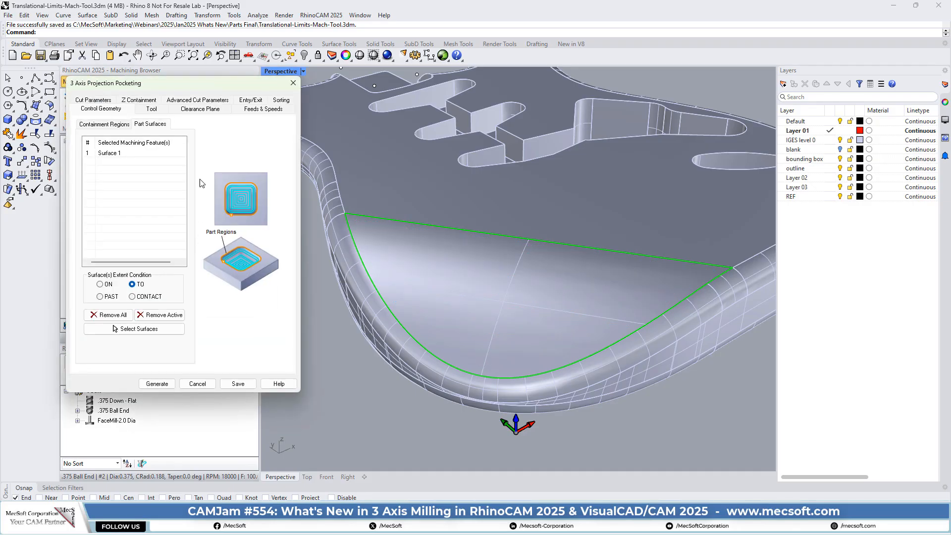
{"action": "left_click", "coordinate": [105, 109]}
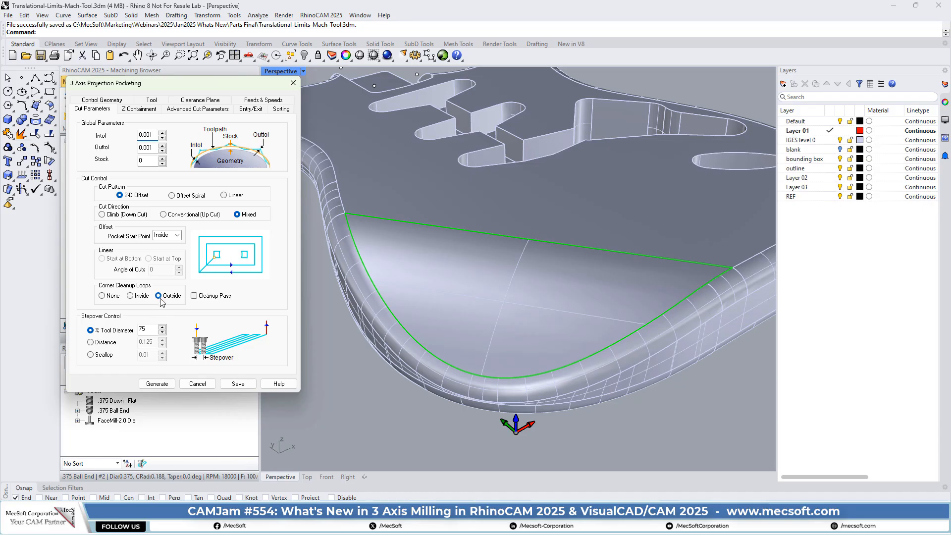
{"action": "left_click", "coordinate": [198, 385]}
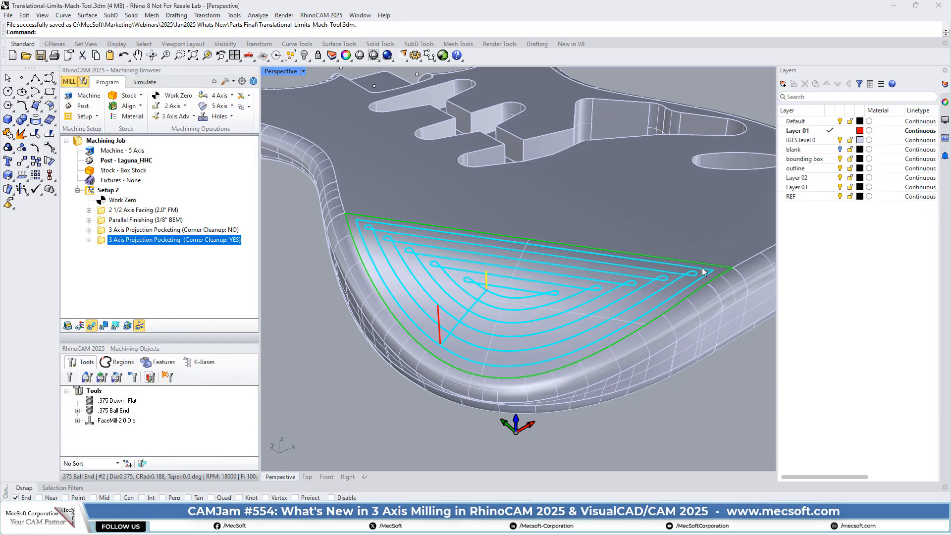
Examine the outside corner cleanup loops of the Corner Cleanup: YES toolpath close up and browse the available 3 axis operations
{"action": "scroll", "coordinate": [702, 267], "scroll_direction": "up", "scroll_amount": 6}
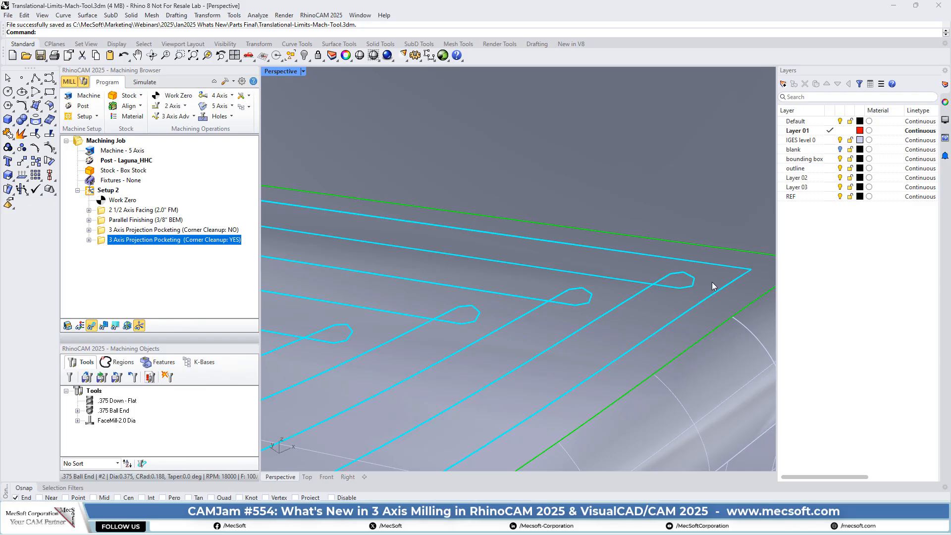
{"action": "scroll", "coordinate": [663, 266], "scroll_direction": "down", "scroll_amount": 3}
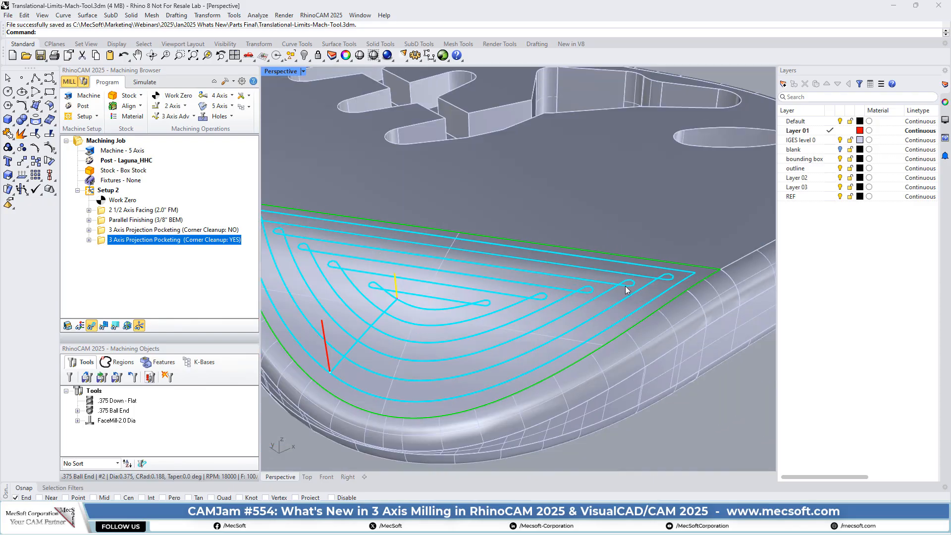
{"action": "scroll", "coordinate": [679, 266], "scroll_direction": "up", "scroll_amount": 3}
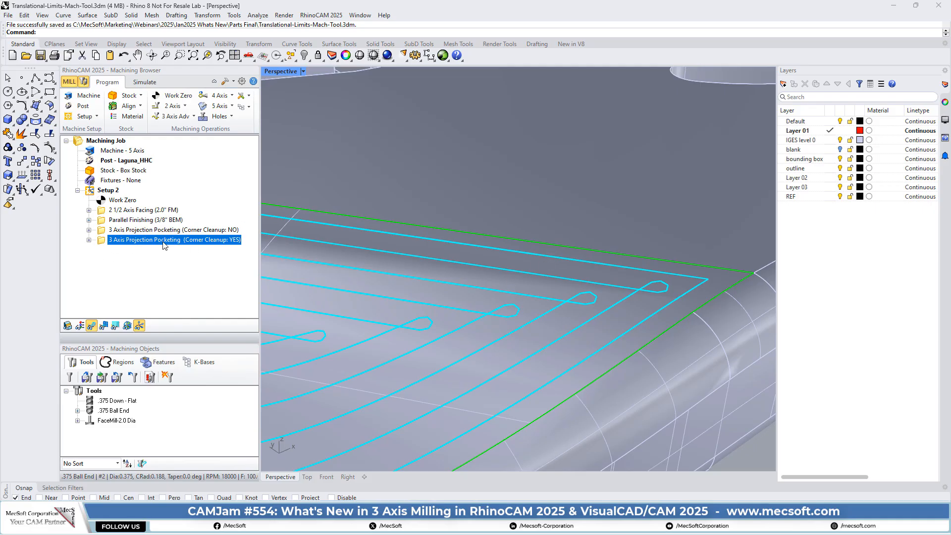
{"action": "left_click", "coordinate": [176, 116]}
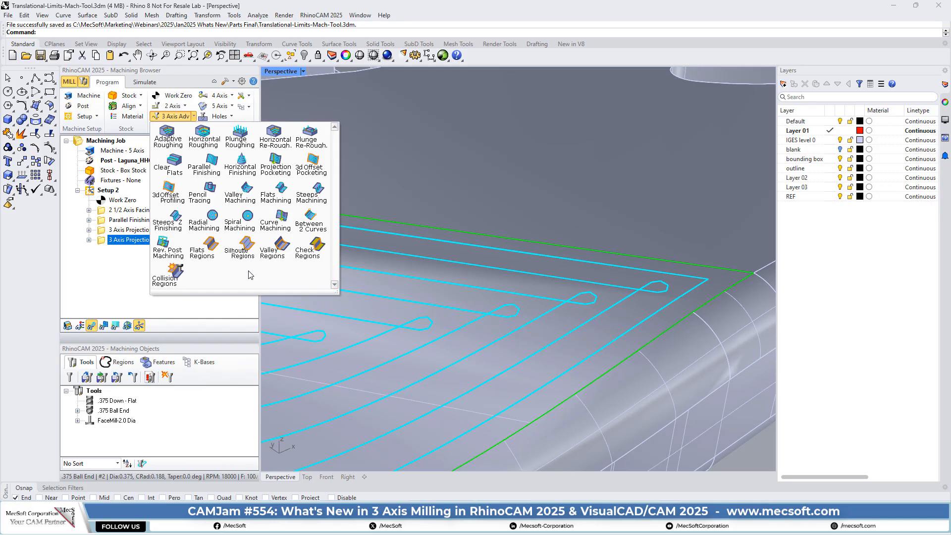
{"action": "left_click", "coordinate": [119, 259]}
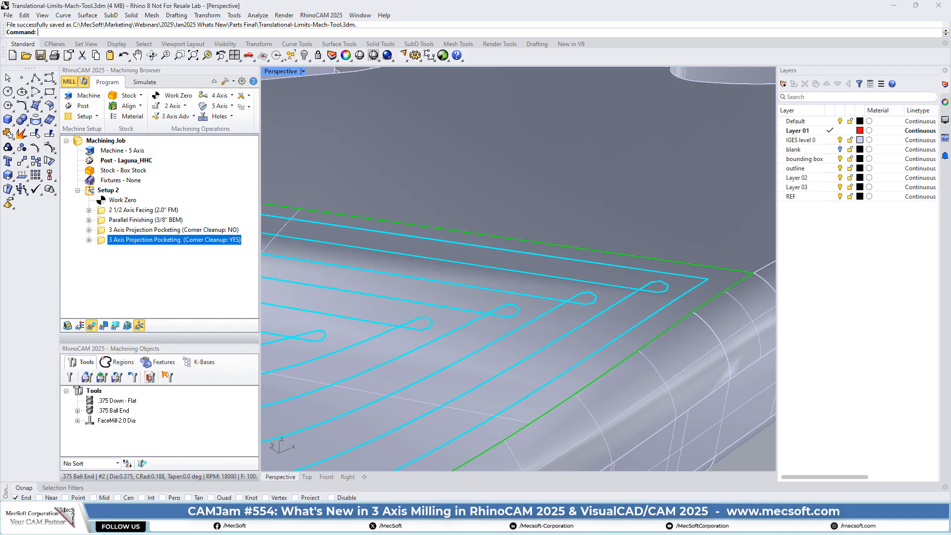
Display the world coordinate system on the guitar body and compare its position with the work zero origin
{"action": "scroll", "coordinate": [553, 266], "scroll_direction": "down", "scroll_amount": 10}
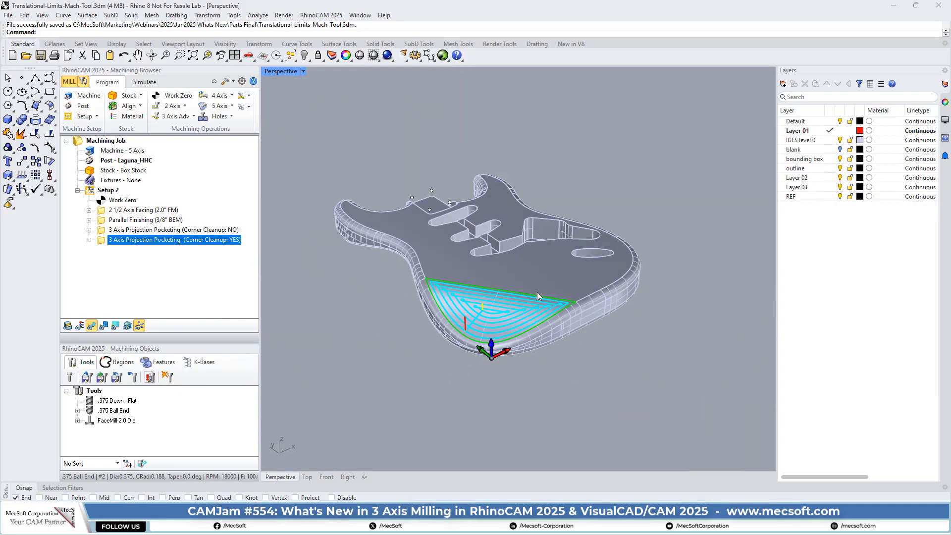
{"action": "right_click_drag", "start_coordinate": [442, 257], "coordinate": [560, 220]}
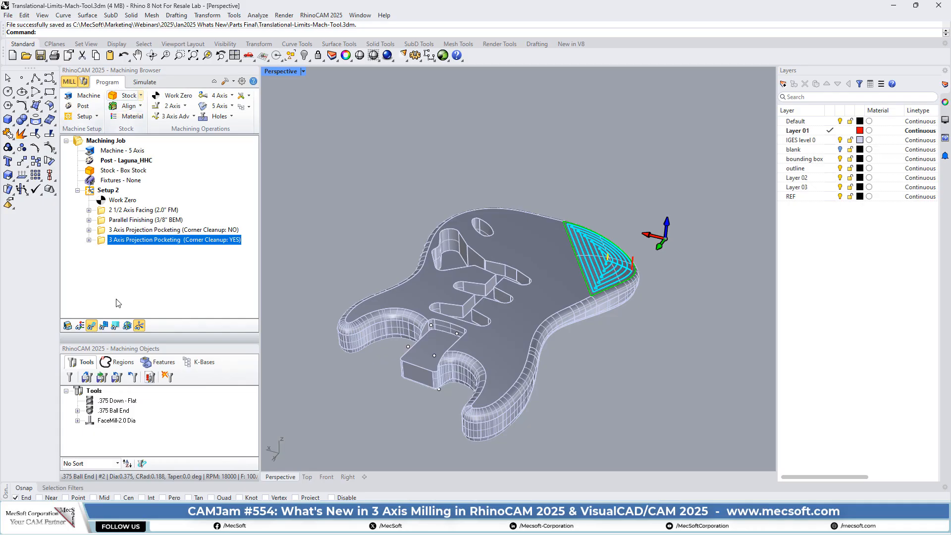
{"action": "left_click", "coordinate": [127, 325]}
{"action": "right_click_drag", "start_coordinate": [612, 278], "coordinate": [546, 326]}
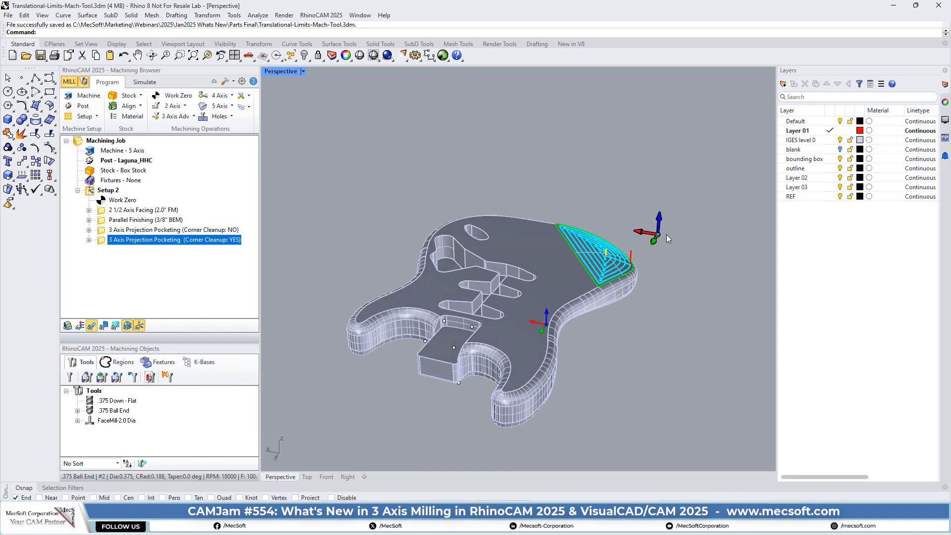
{"action": "right_click_drag", "start_coordinate": [667, 258], "coordinate": [696, 247]}
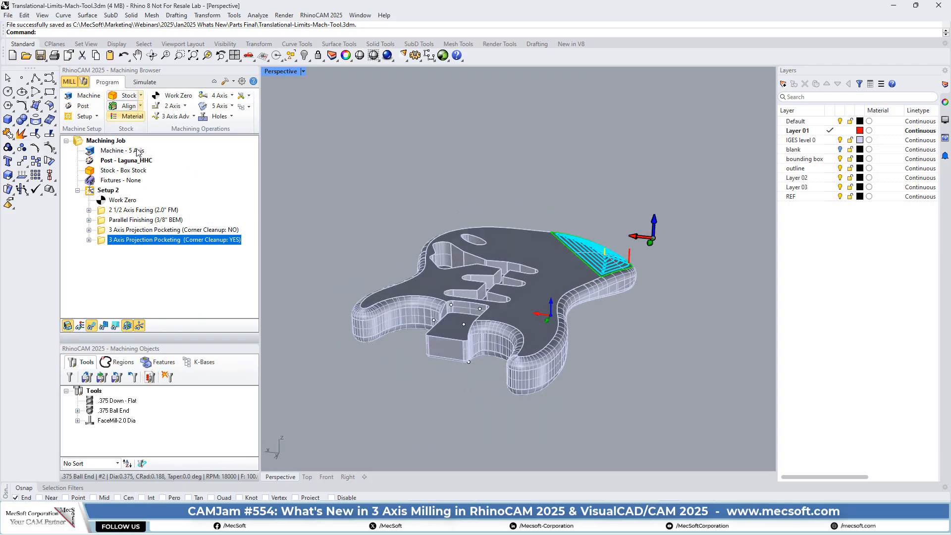
Examine the Setup 2 and Work Zero coordinate origins relative to the box stock around the guitar body
{"action": "left_click", "coordinate": [92, 192]}
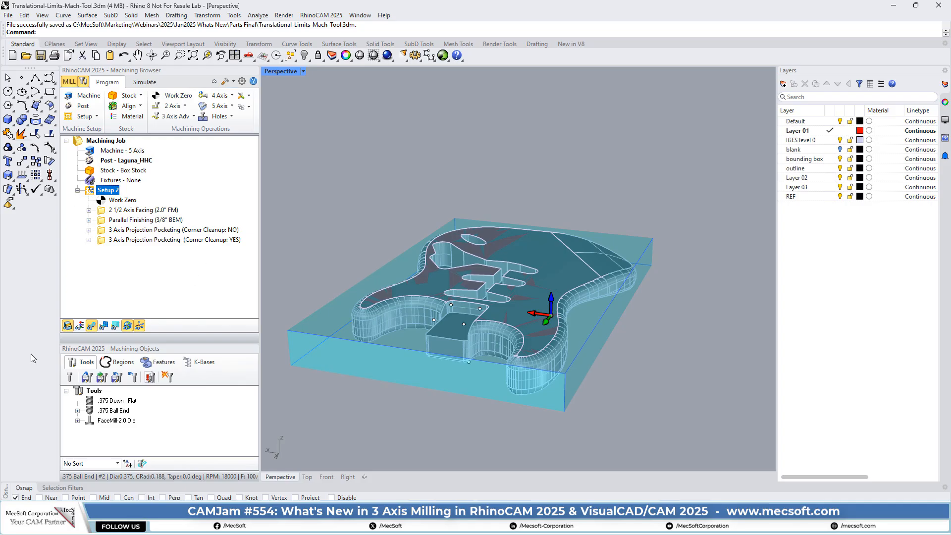
{"action": "left_click", "coordinate": [113, 200]}
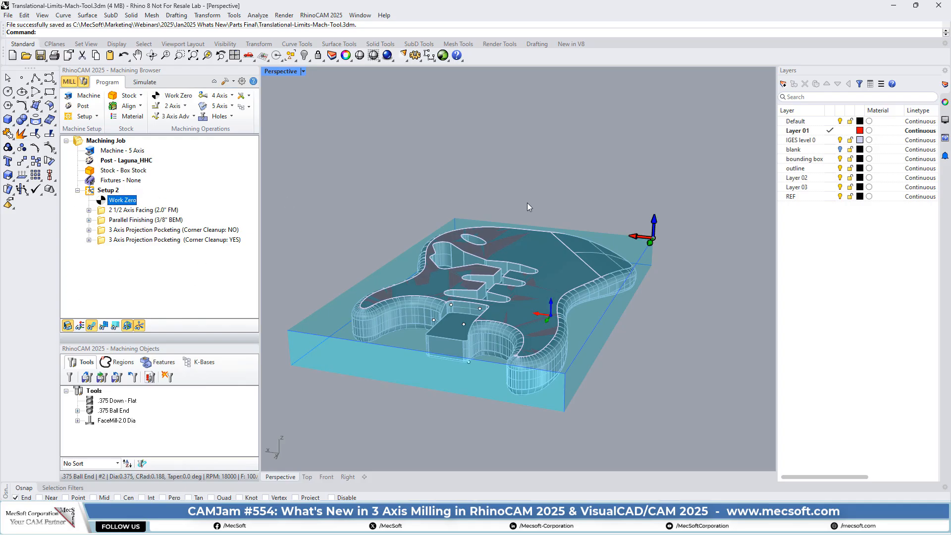
{"action": "right_click_drag", "start_coordinate": [653, 262], "coordinate": [694, 237]}
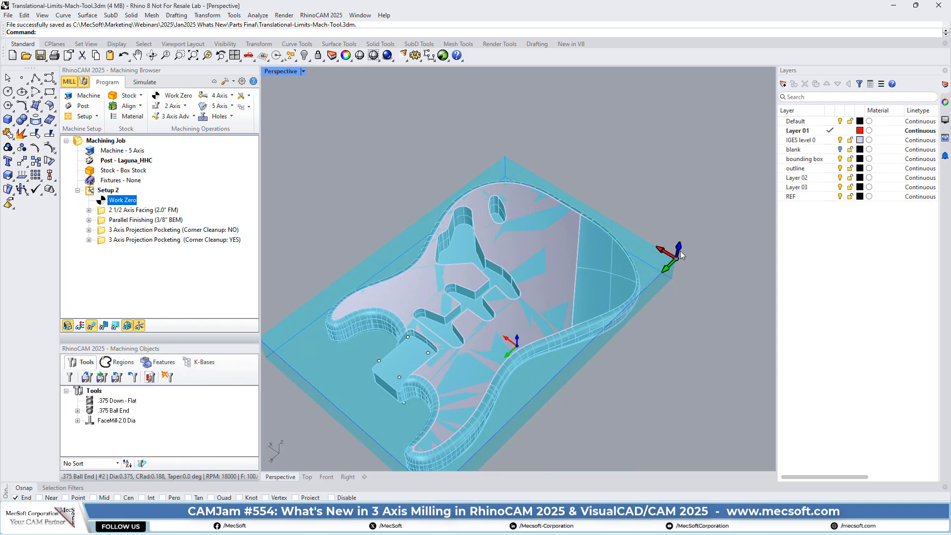
{"action": "right_click_drag", "start_coordinate": [496, 371], "coordinate": [549, 320]}
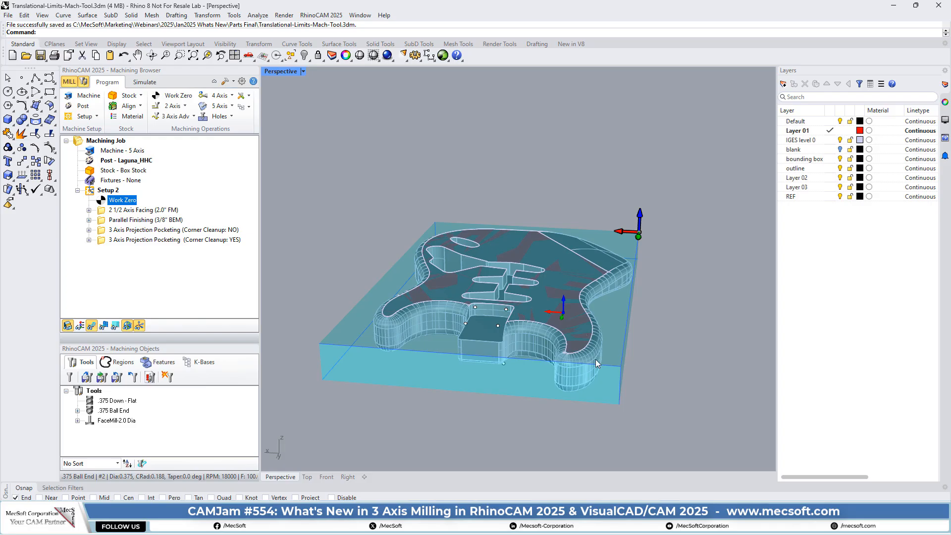
Turn on the translation limits display in the 5 axis machine tool setup and examine the limits box around the guitar body from both ends
{"action": "left_click", "coordinate": [94, 98]}
{"action": "left_click_drag", "start_coordinate": [148, 84], "coordinate": [242, 90]}
{"action": "mouse_move", "coordinate": [213, 198]}
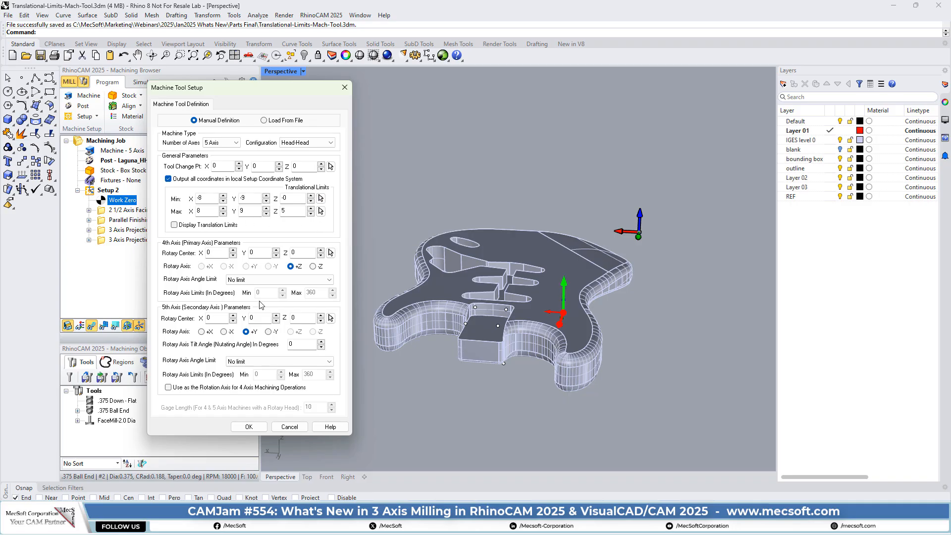
{"action": "left_click", "coordinate": [174, 225]}
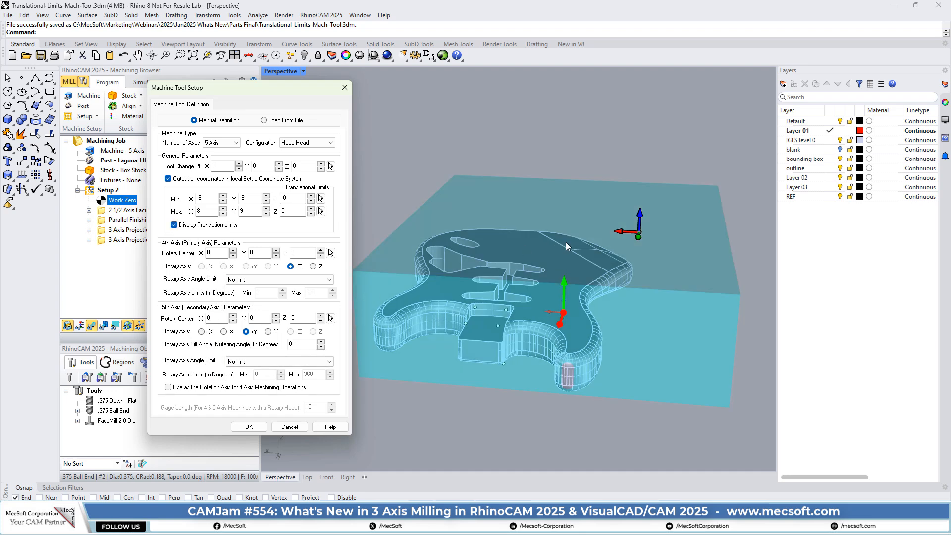
{"action": "right_click_drag", "start_coordinate": [684, 260], "coordinate": [653, 266]}
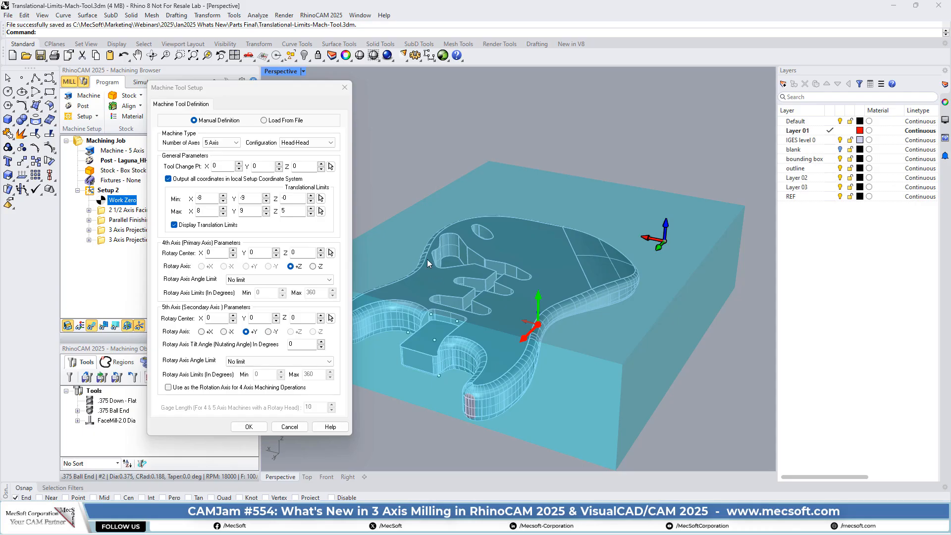
{"action": "left_click_drag", "start_coordinate": [300, 88], "coordinate": [188, 100]}
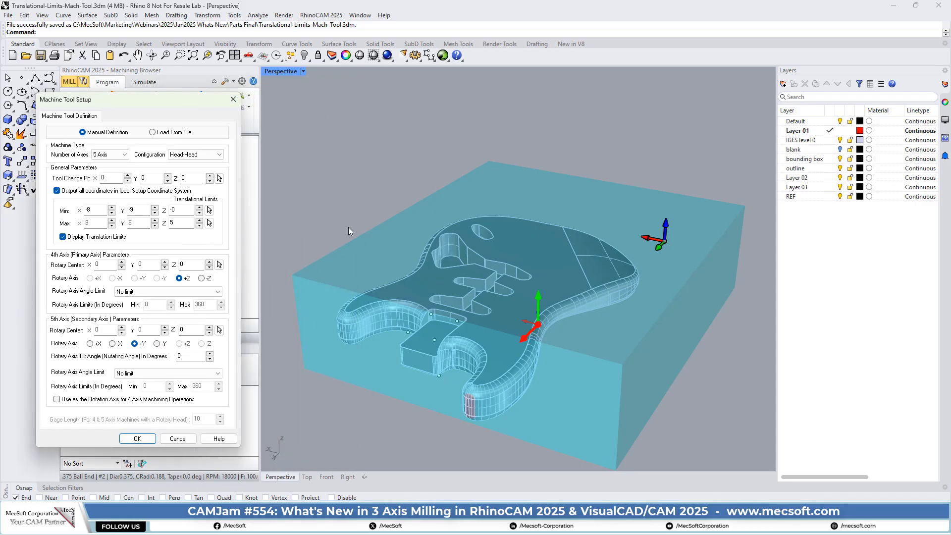
{"action": "right_click_drag", "start_coordinate": [349, 231], "coordinate": [673, 230]}
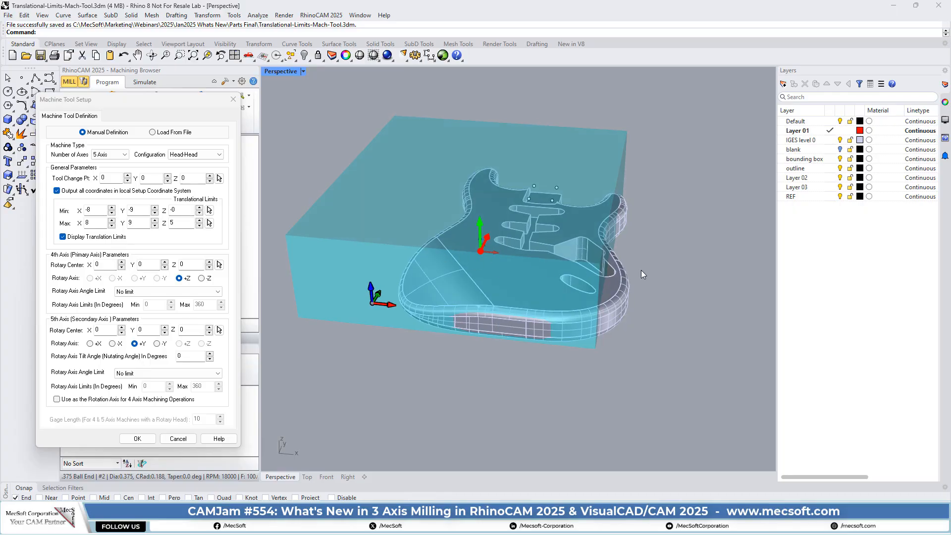
{"action": "right_click_drag", "start_coordinate": [640, 270], "coordinate": [600, 270]}
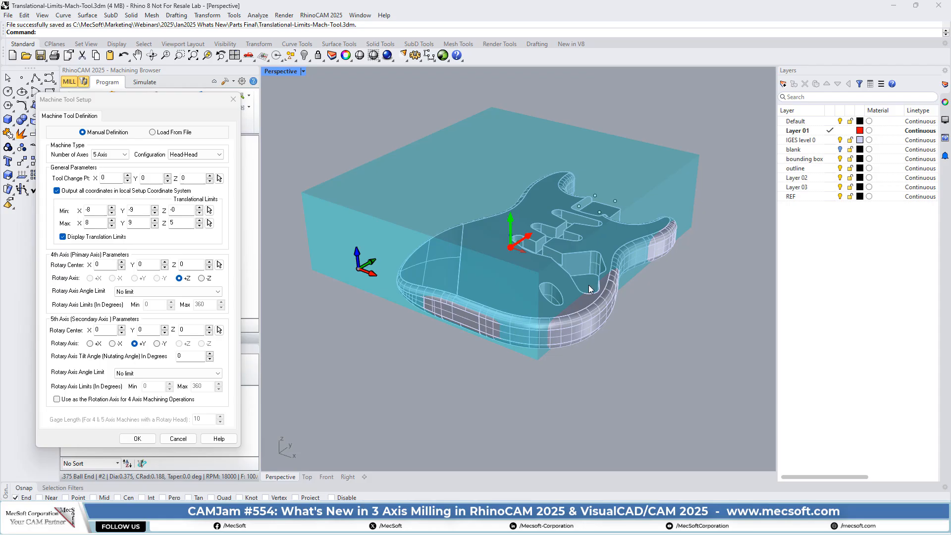
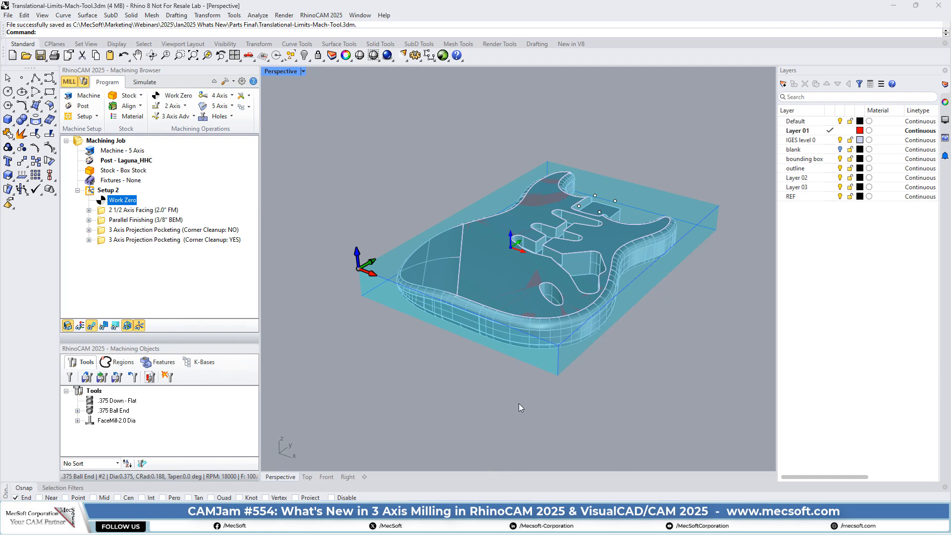
Switch to the 3x-Adaptive-Roughing.3dm file and view the whole two-pocket part with its toolpath
{"action": "mouse_move", "coordinate": [723, 523]}
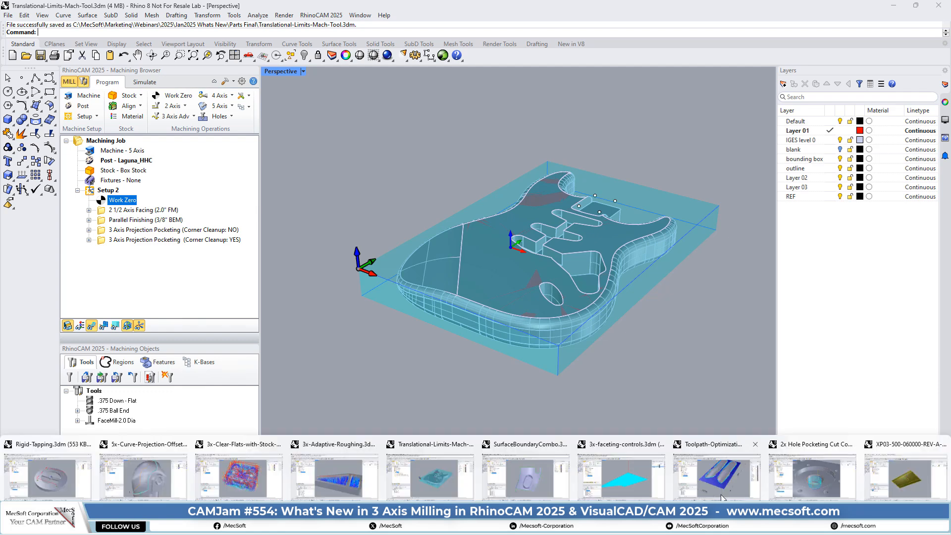
{"action": "left_click", "coordinate": [362, 481]}
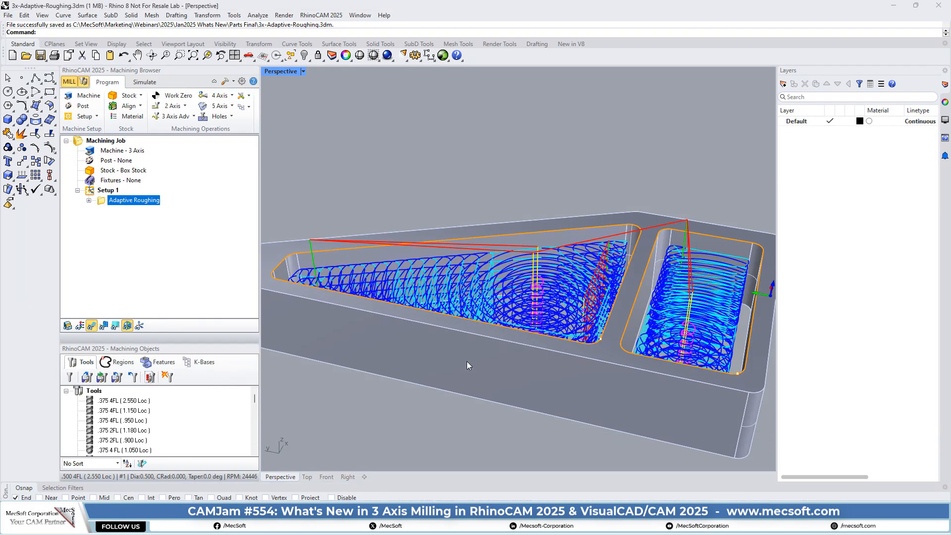
{"action": "right_click_drag", "start_coordinate": [505, 266], "coordinate": [381, 235]}
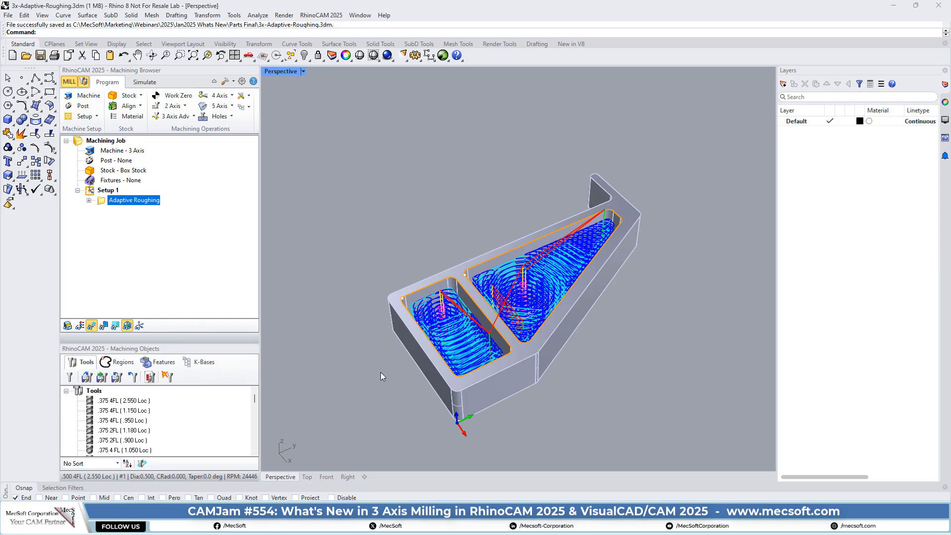
{"action": "right_click_drag", "start_coordinate": [382, 376], "coordinate": [571, 370]}
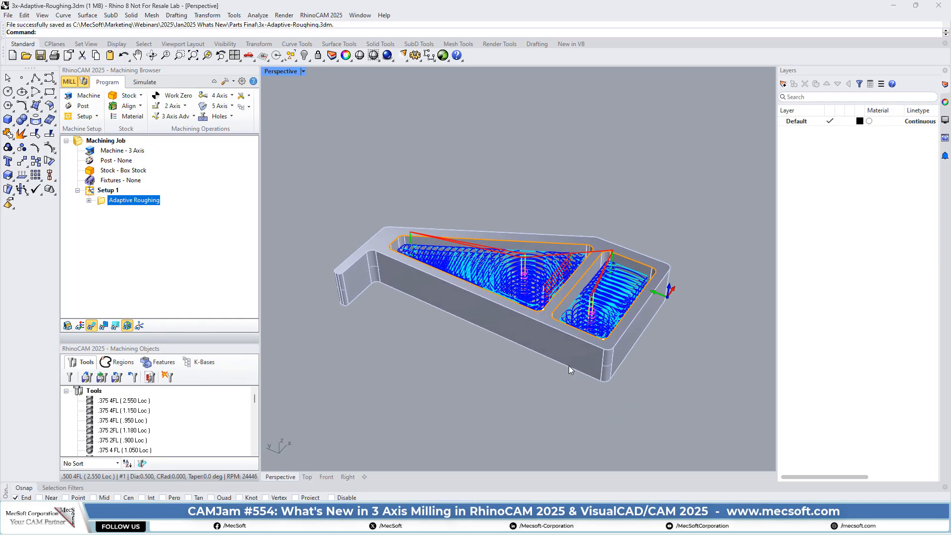
Browse the available 3 axis operations and examine the Adaptive Roughing toolpath in both pockets close up
{"action": "left_click", "coordinate": [177, 118]}
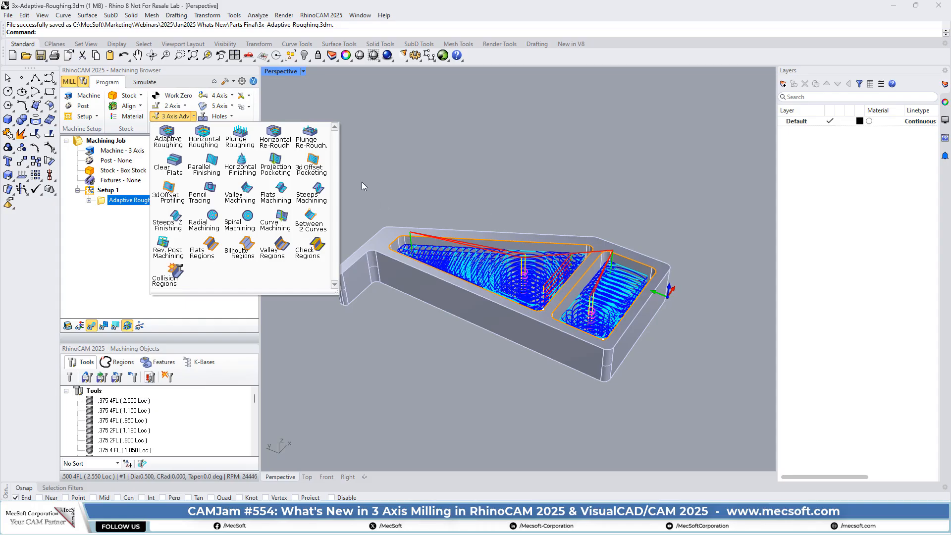
{"action": "left_click", "coordinate": [397, 126]}
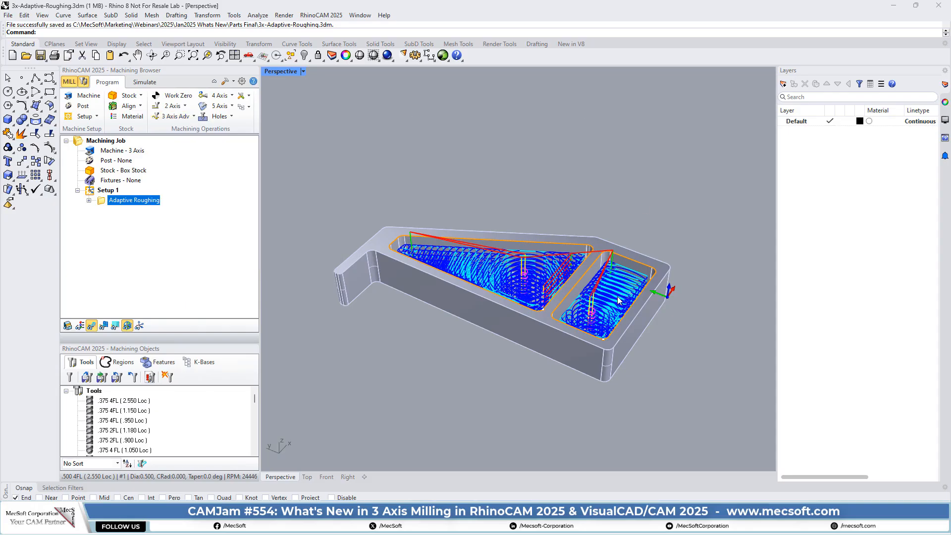
{"action": "scroll", "coordinate": [582, 307], "scroll_direction": "up", "scroll_amount": 2}
{"action": "scroll", "coordinate": [554, 307], "scroll_direction": "up", "scroll_amount": 1}
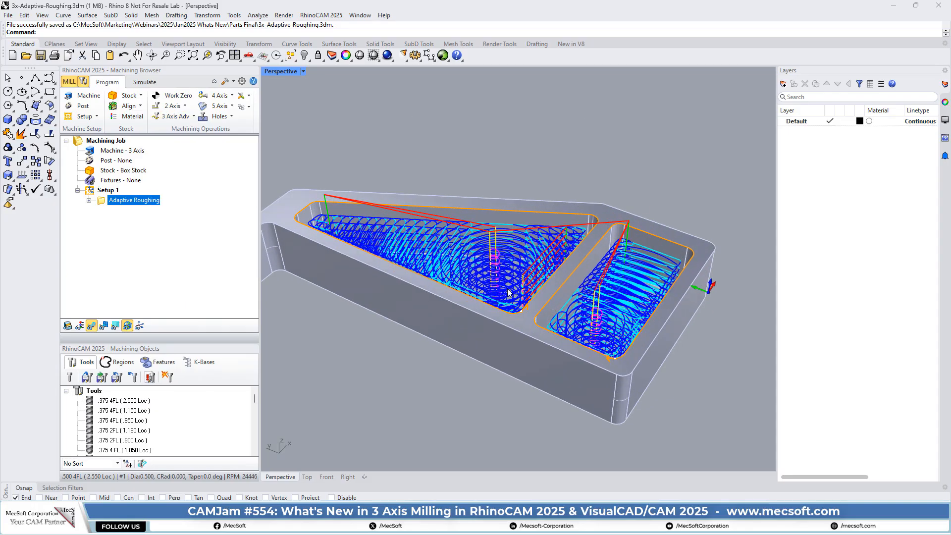
Open the Adaptive Roughing operation for editing and review its containment regions, assigned tool, feeds and speeds, and clearance plane definition
{"action": "double_click", "coordinate": [104, 203]}
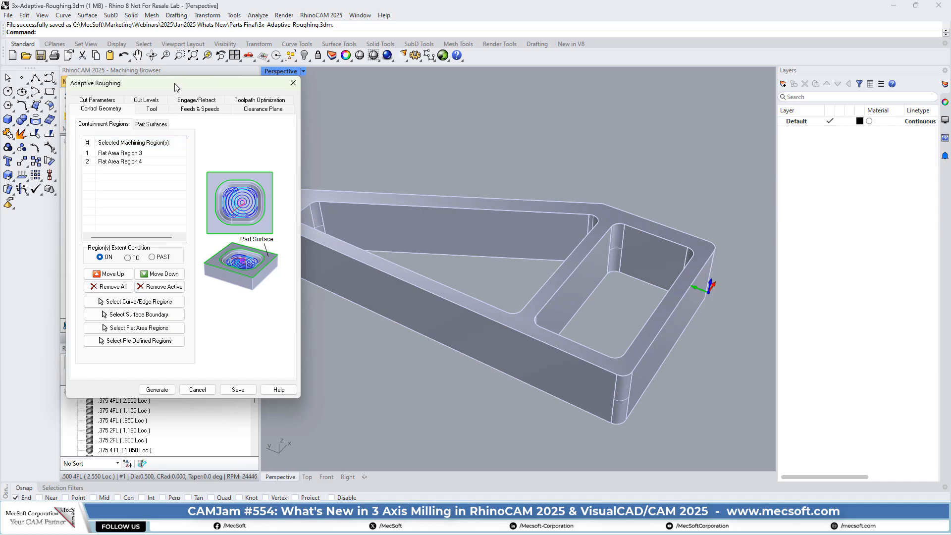
{"action": "left_click_drag", "start_coordinate": [178, 85], "coordinate": [141, 109]}
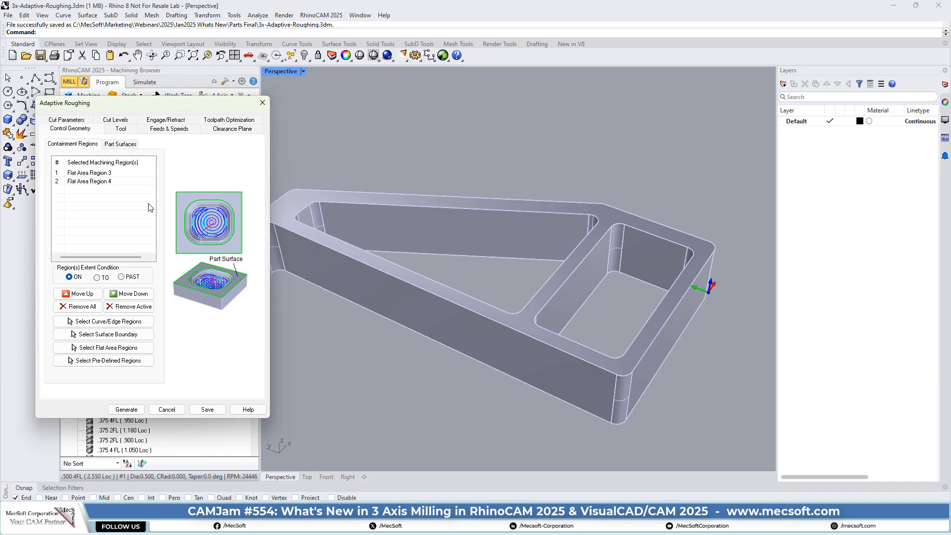
{"action": "left_click", "coordinate": [123, 129]}
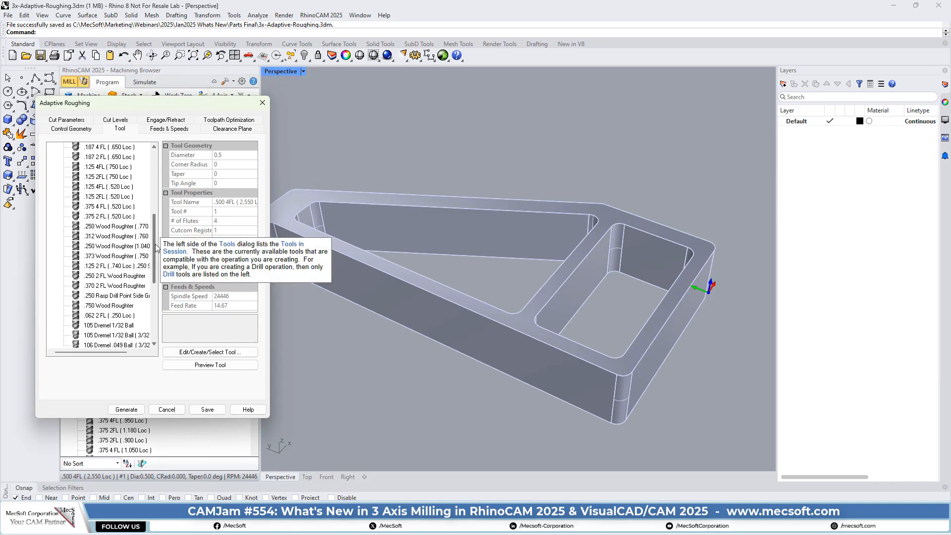
{"action": "left_click_drag", "start_coordinate": [156, 239], "coordinate": [155, 304]}
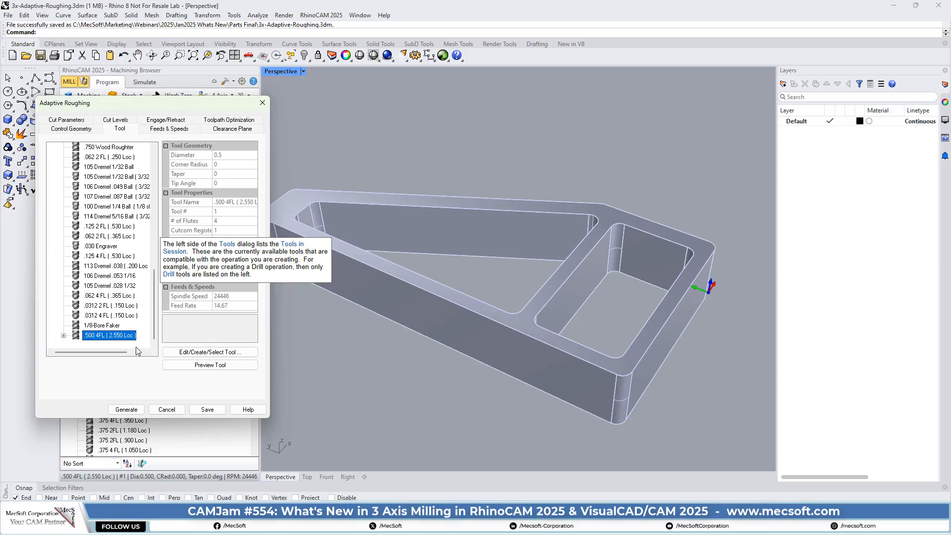
{"action": "left_click", "coordinate": [169, 129]}
{"action": "left_click", "coordinate": [222, 130]}
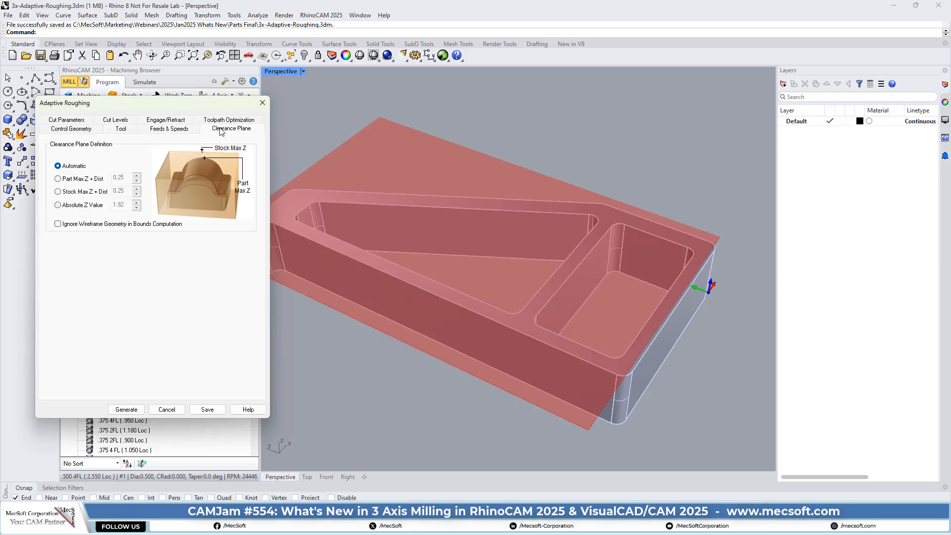
Review the Adaptive Roughing cut parameters, cut levels, engage/retract and toolpath optimization settings, and close the operation without changes
{"action": "left_click", "coordinate": [82, 121]}
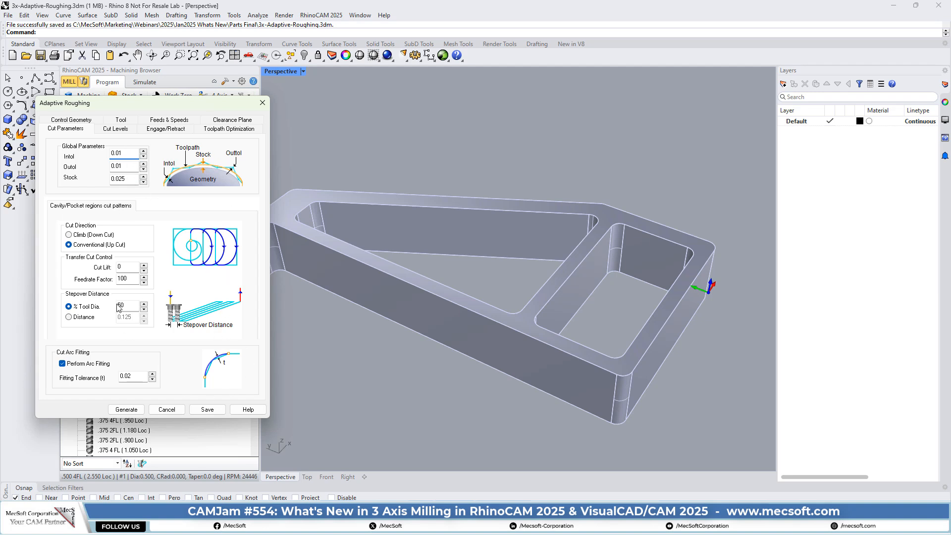
{"action": "left_click", "coordinate": [111, 130]}
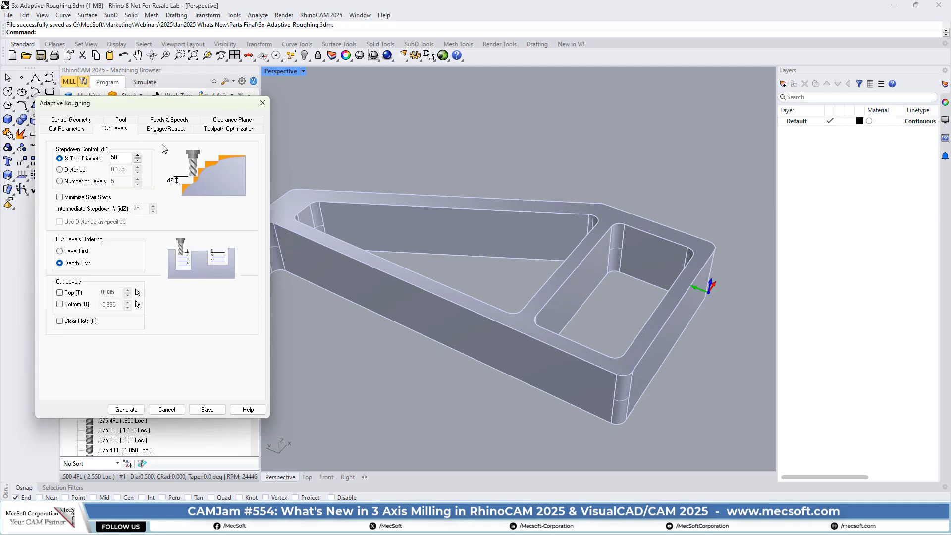
{"action": "left_click", "coordinate": [165, 129]}
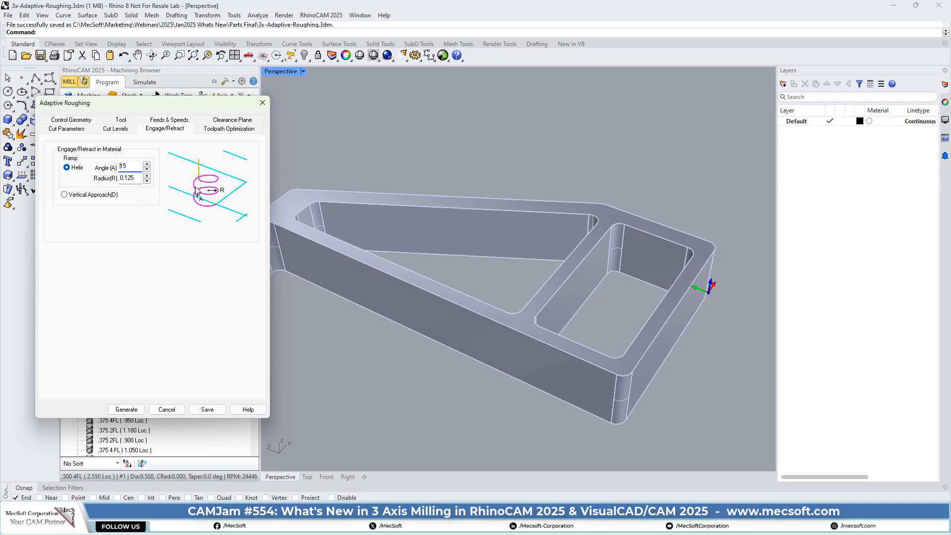
{"action": "left_click", "coordinate": [233, 130]}
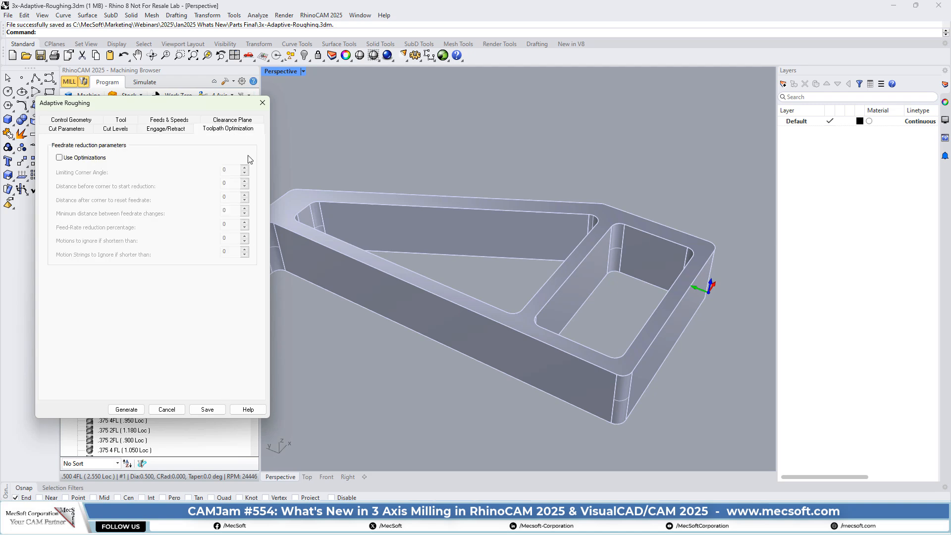
{"action": "left_click", "coordinate": [262, 103]}
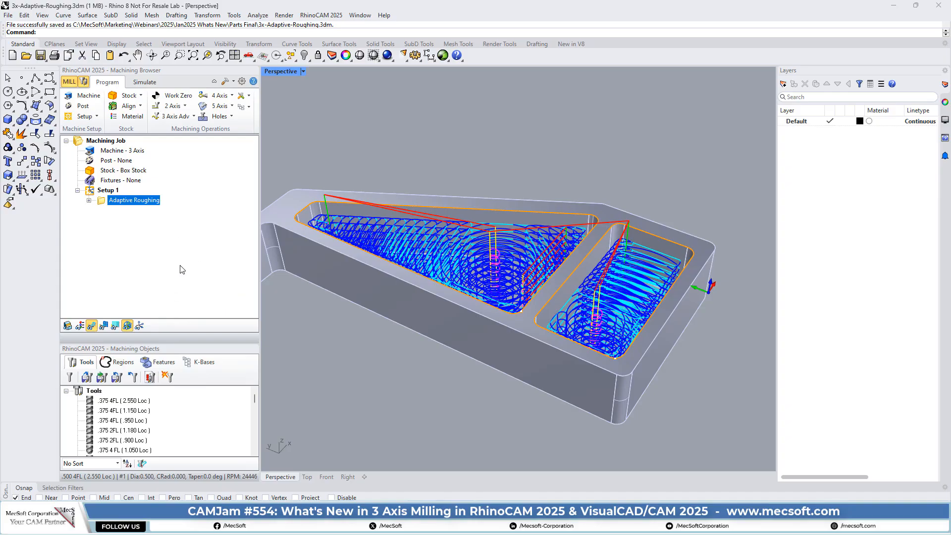
Turn on the Z level display for the Adaptive Roughing toolpath and step through levels 1 to 8
{"action": "left_click", "coordinate": [114, 326]}
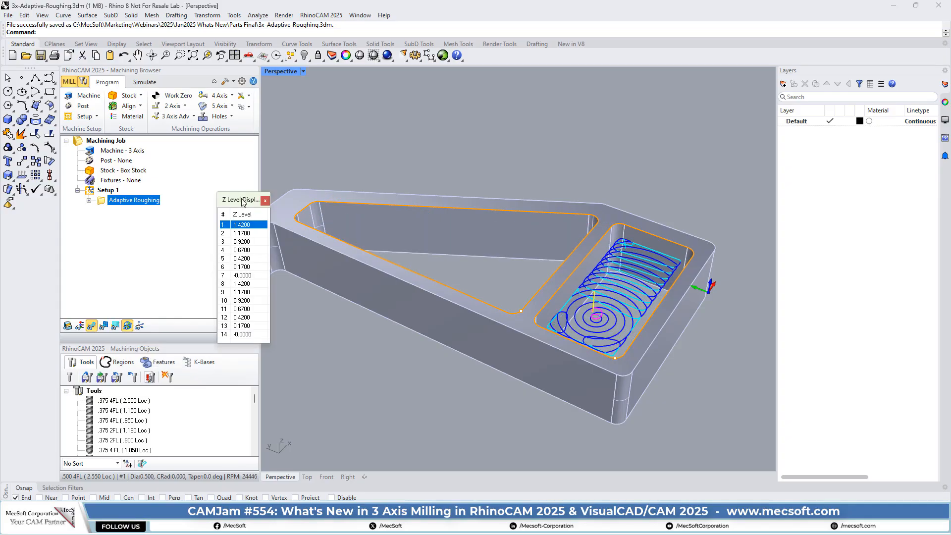
{"action": "left_click_drag", "start_coordinate": [242, 200], "coordinate": [225, 165]}
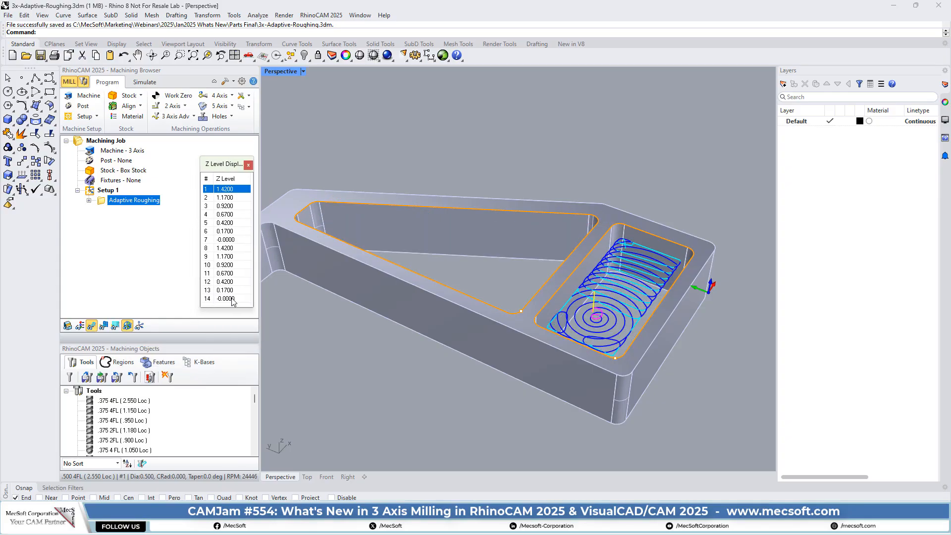
{"action": "left_click", "coordinate": [225, 197]}
{"action": "left_click", "coordinate": [229, 206]}
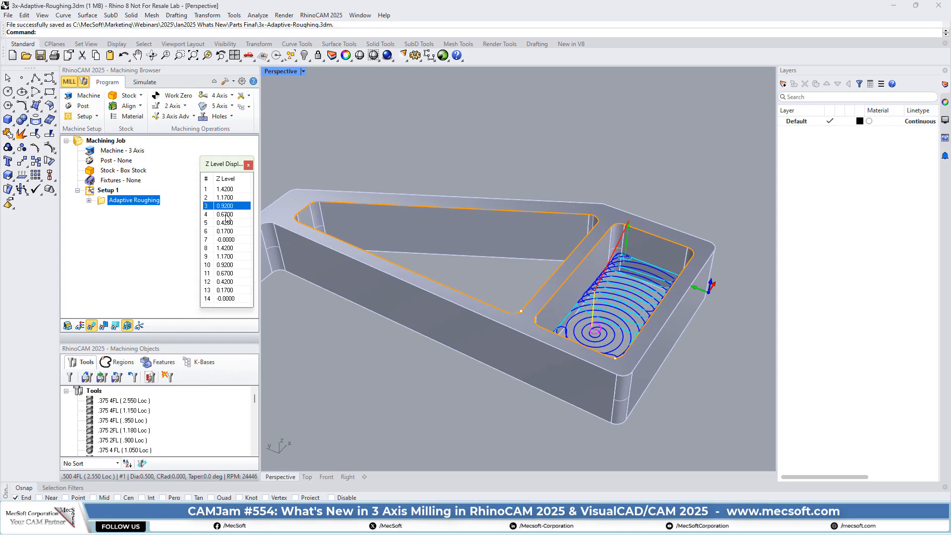
{"action": "left_click", "coordinate": [227, 214]}
{"action": "left_click", "coordinate": [228, 223]}
{"action": "left_click", "coordinate": [229, 231]}
{"action": "left_click", "coordinate": [230, 240]}
{"action": "left_click", "coordinate": [229, 247]}
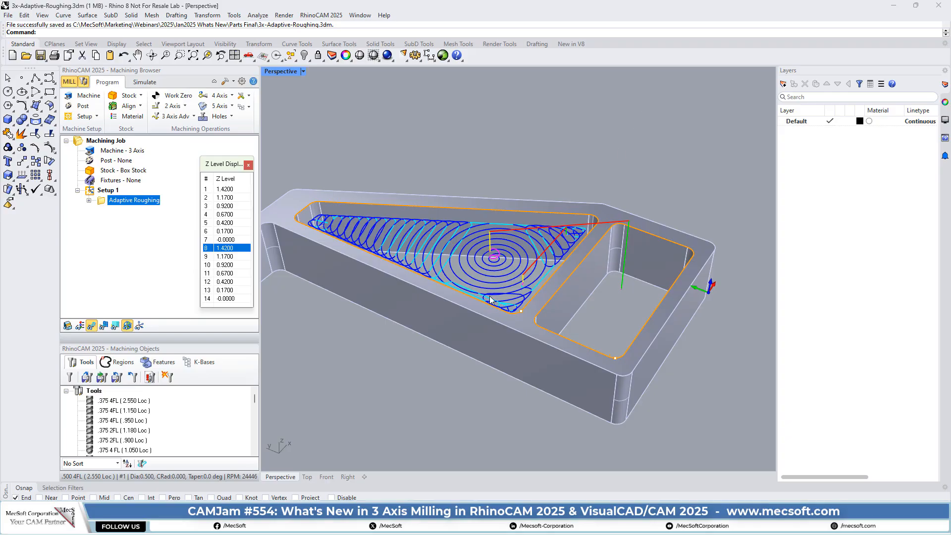
Examine the level 8 toolpath in the triangular pocket close up, including the central spiral entry and the corner moves
{"action": "scroll", "coordinate": [510, 266], "scroll_direction": "up", "scroll_amount": 5}
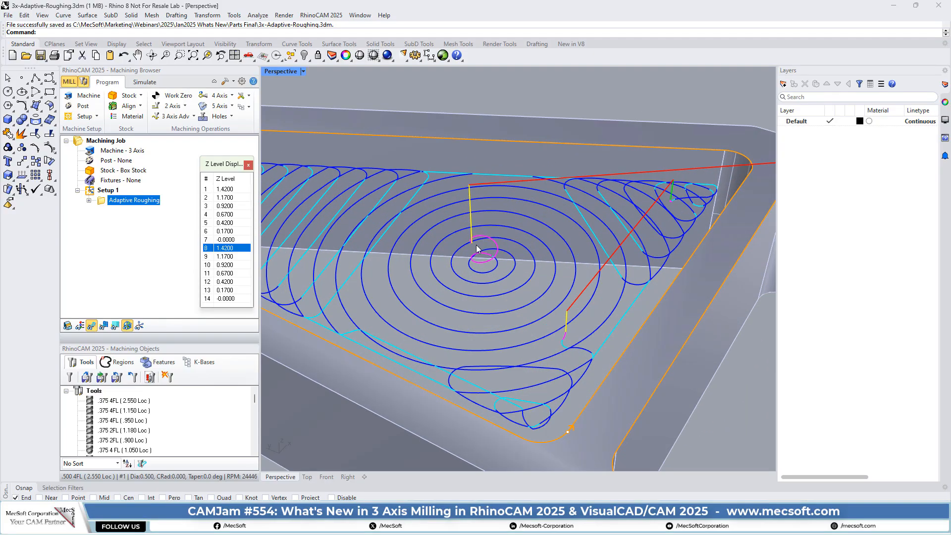
{"action": "scroll", "coordinate": [489, 238], "scroll_direction": "down", "scroll_amount": 5}
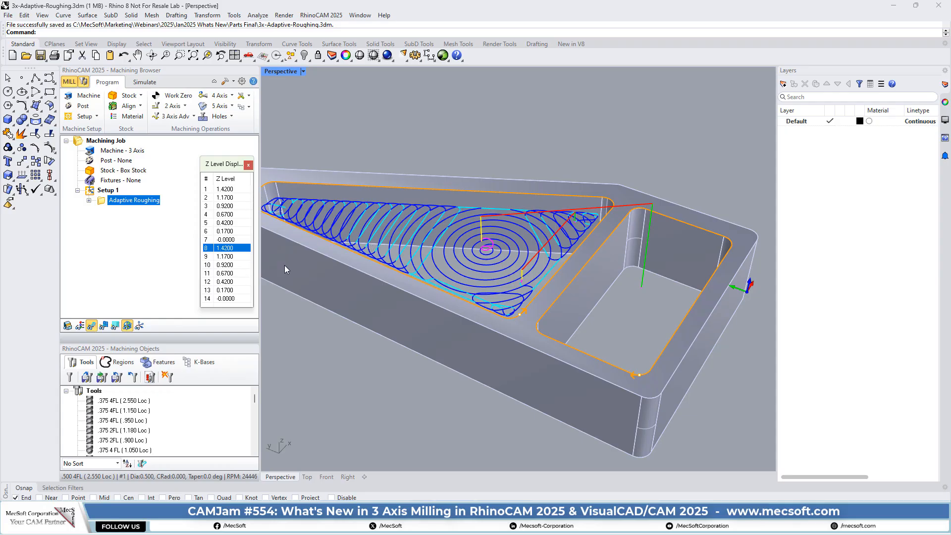
{"action": "scroll", "coordinate": [553, 272], "scroll_direction": "up", "scroll_amount": 5}
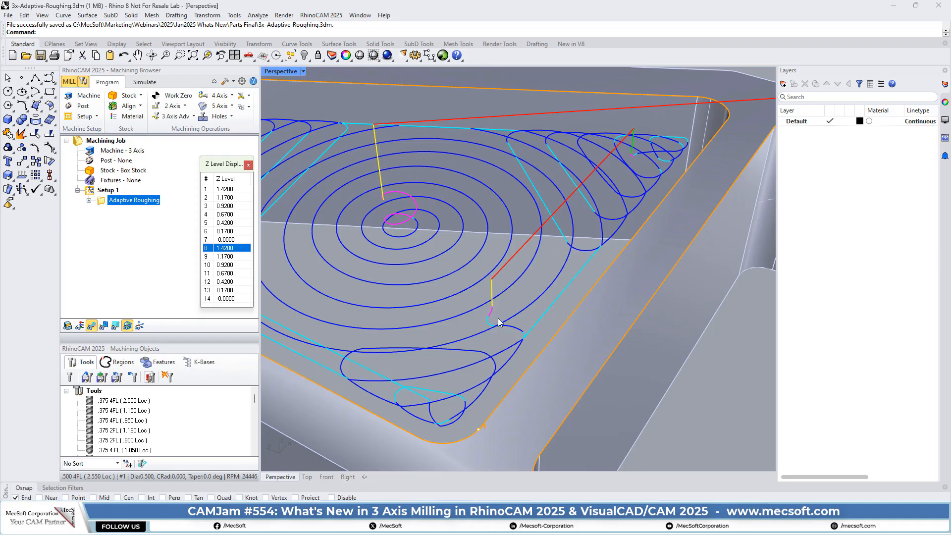
{"action": "scroll", "coordinate": [498, 329], "scroll_direction": "up", "scroll_amount": 3}
{"action": "right_click_drag", "start_coordinate": [498, 323], "coordinate": [370, 322]}
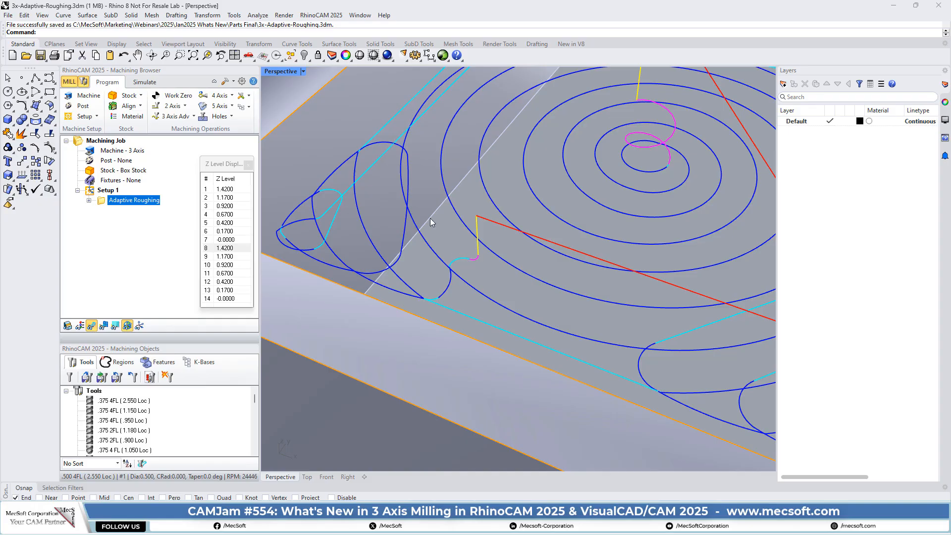
{"action": "scroll", "coordinate": [407, 226], "scroll_direction": "down", "scroll_amount": 5}
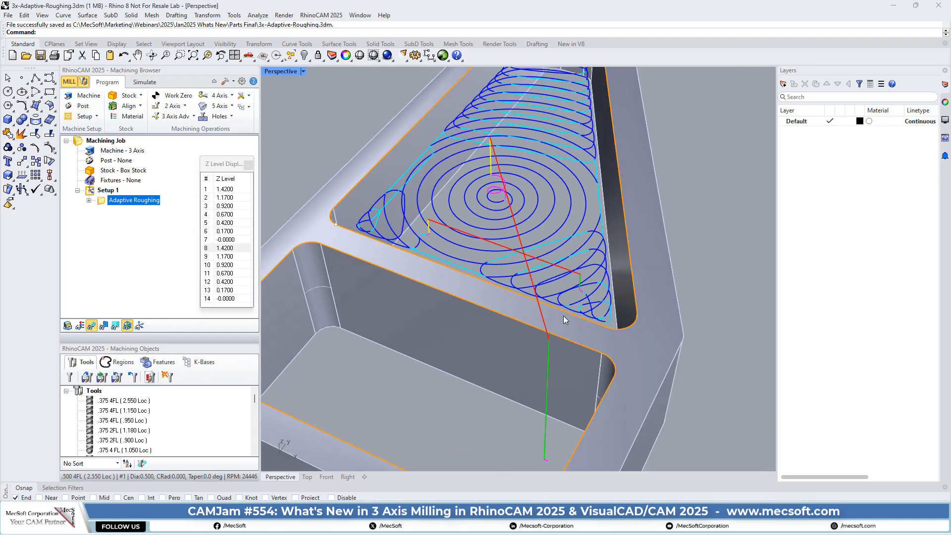
{"action": "scroll", "coordinate": [564, 316], "scroll_direction": "up", "scroll_amount": 5}
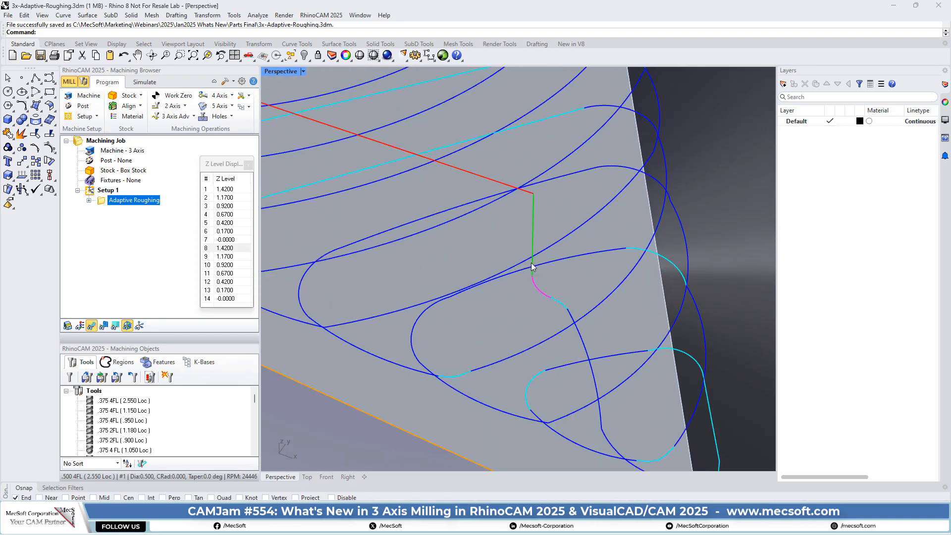
{"action": "scroll", "coordinate": [580, 317], "scroll_direction": "down", "scroll_amount": 1}
{"action": "scroll", "coordinate": [578, 315], "scroll_direction": "down", "scroll_amount": 10}
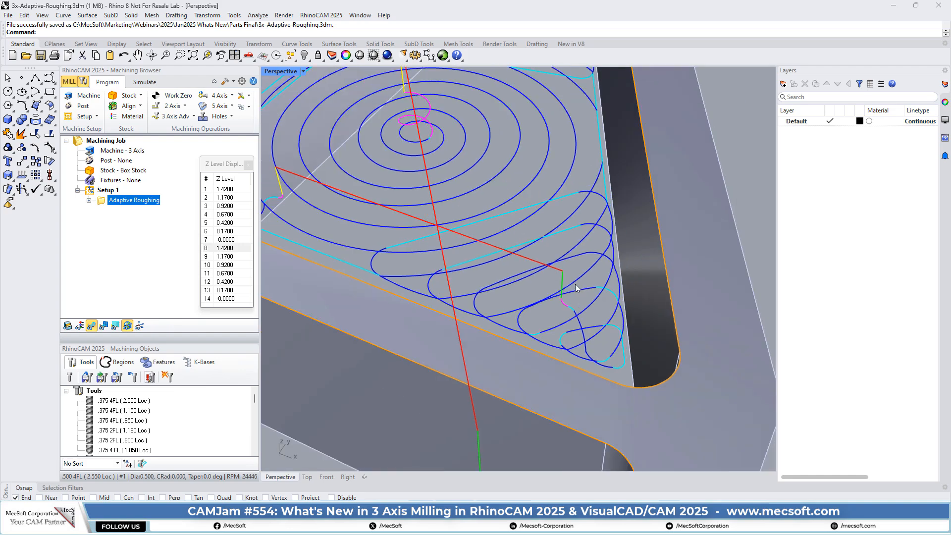
{"action": "right_click_drag", "start_coordinate": [414, 283], "coordinate": [577, 283]}
{"action": "scroll", "coordinate": [461, 273], "scroll_direction": "up", "scroll_amount": 2}
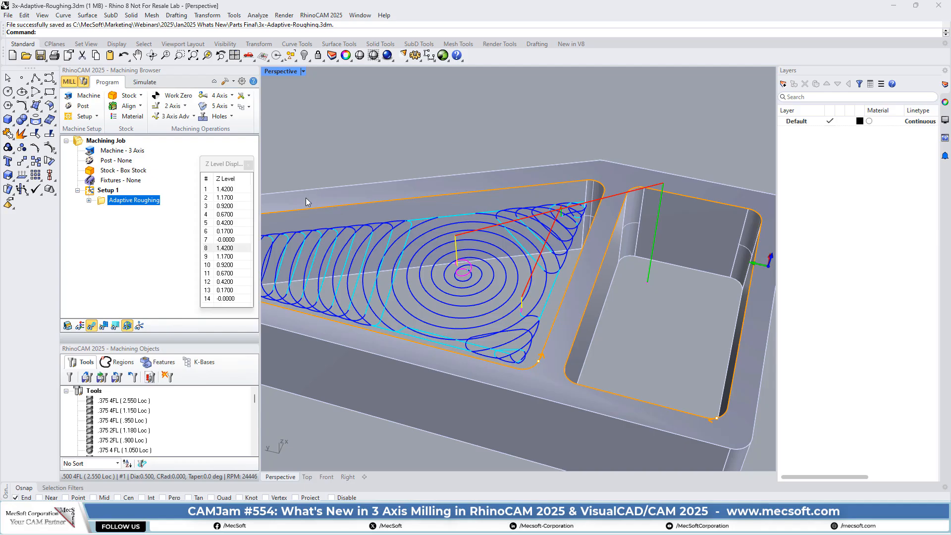
Step through Z levels 9 to 13 in the triangular pocket, return to level 10, and close the Z level display
{"action": "left_click", "coordinate": [226, 257]}
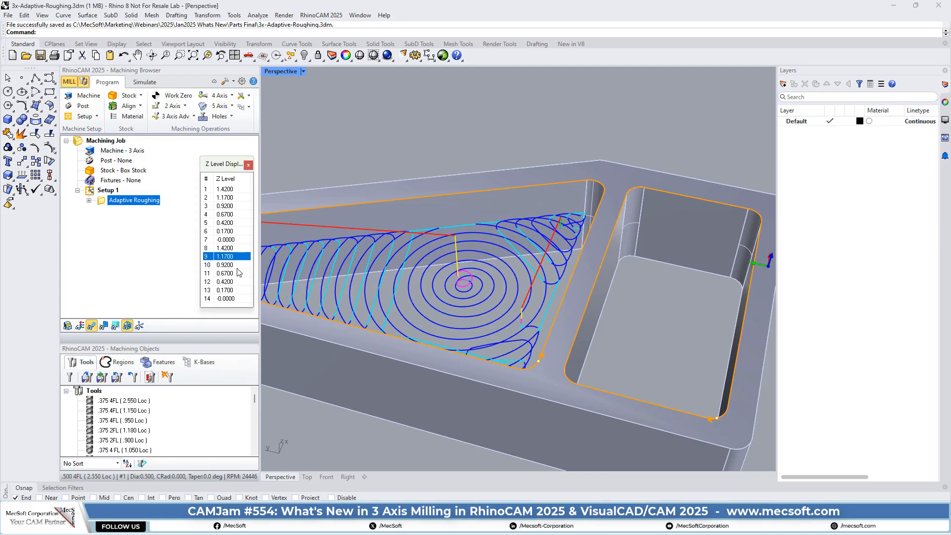
{"action": "left_click", "coordinate": [230, 266]}
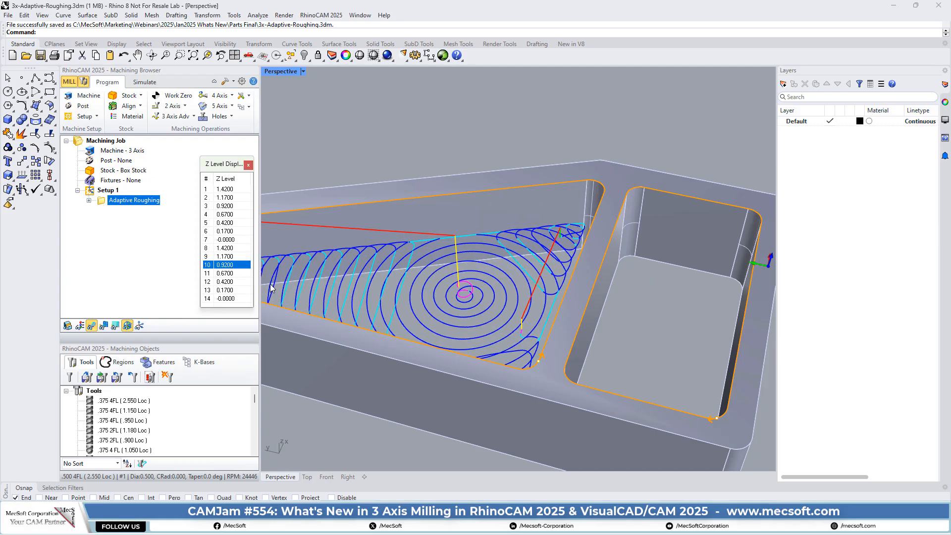
{"action": "left_click", "coordinate": [229, 273]}
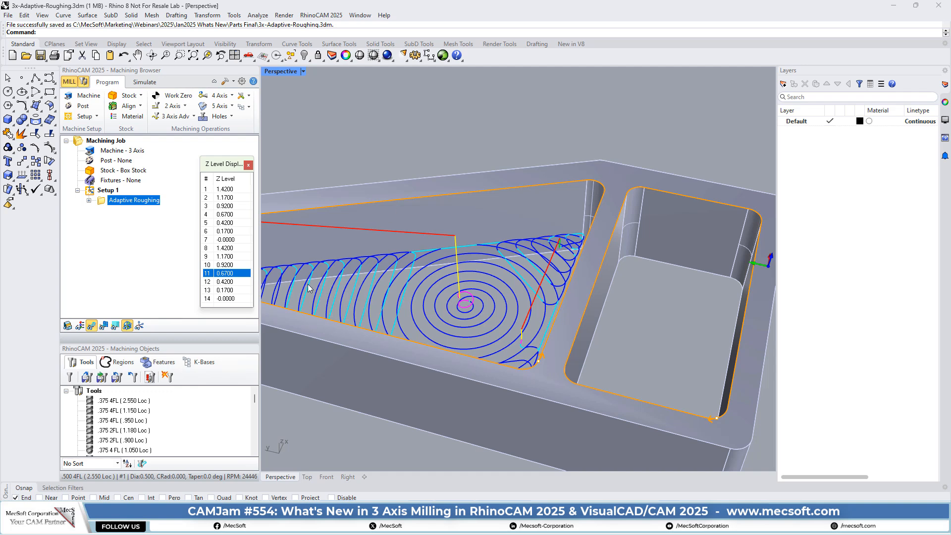
{"action": "scroll", "coordinate": [535, 349], "scroll_direction": "up", "scroll_amount": 1}
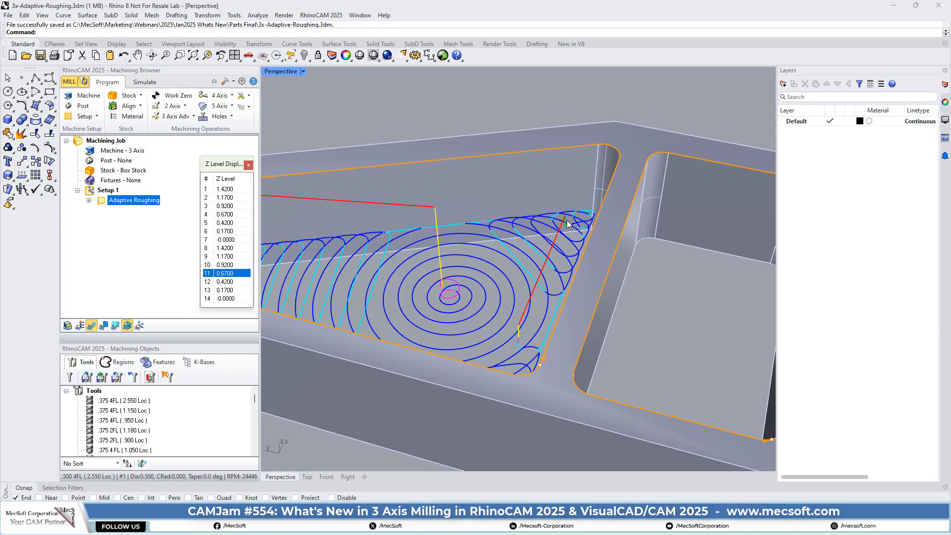
{"action": "left_click", "coordinate": [225, 281]}
{"action": "left_click", "coordinate": [230, 290]}
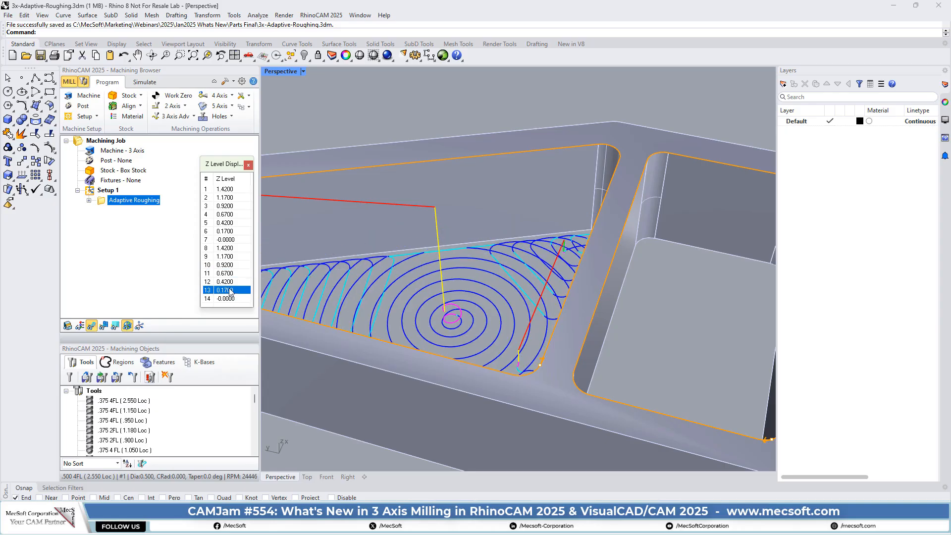
{"action": "left_click", "coordinate": [230, 281]}
{"action": "left_click", "coordinate": [229, 265]}
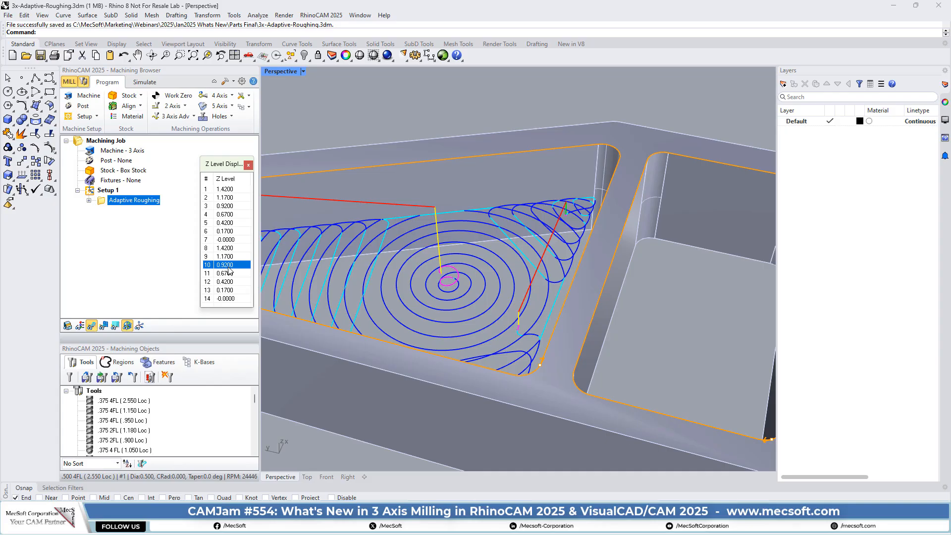
{"action": "left_click", "coordinate": [249, 166]}
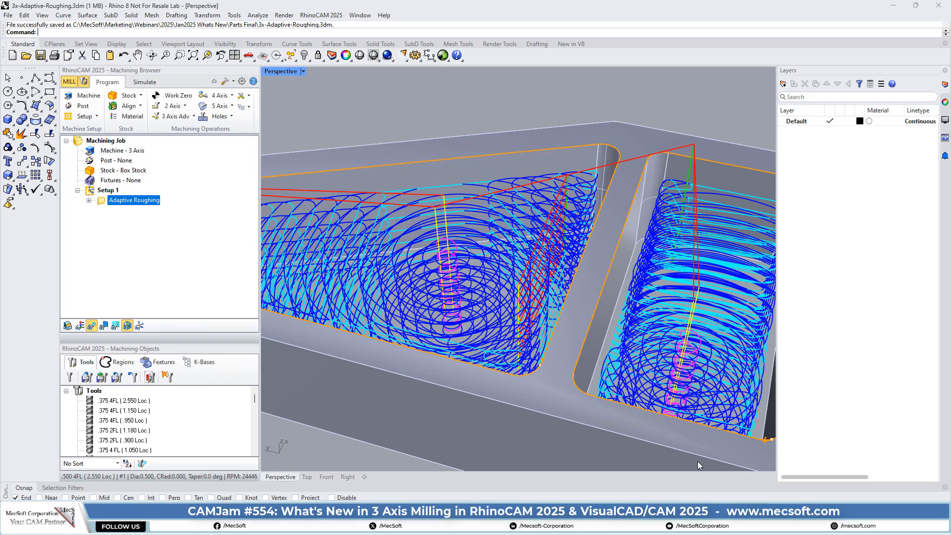
Switch to the 3x-Clear-Flats-with-Stock-Allowance.3dm file and select Setup 1 to show the part without its toolpaths
{"action": "mouse_move", "coordinate": [476, 523]}
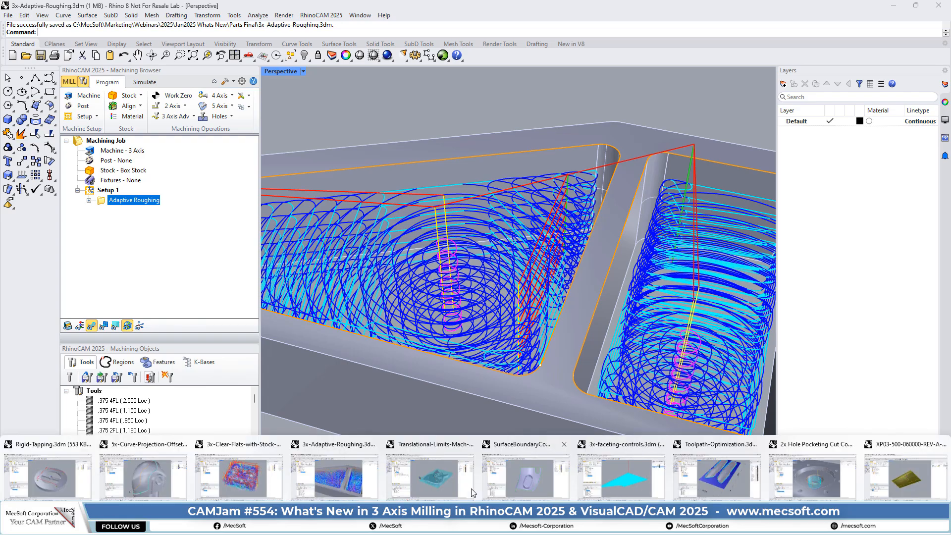
{"action": "left_click", "coordinate": [255, 488]}
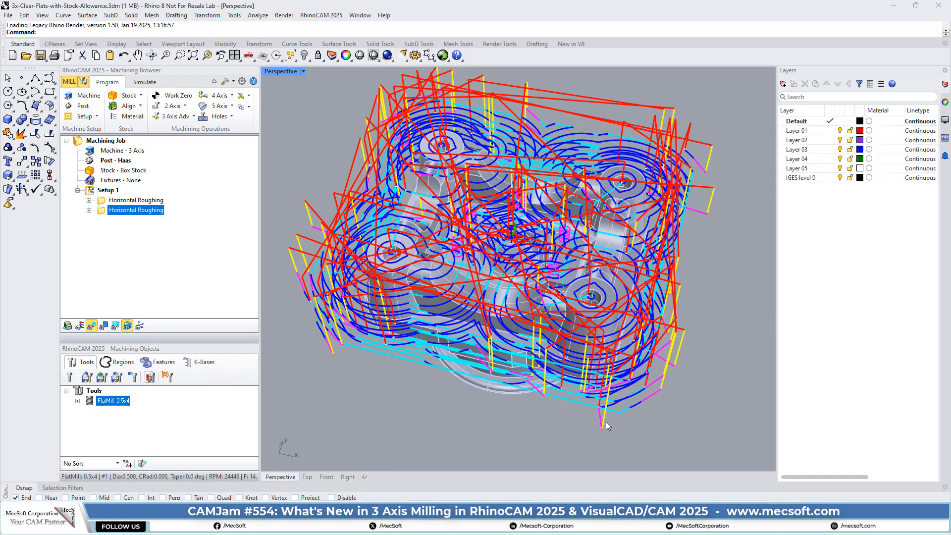
{"action": "left_click", "coordinate": [92, 191]}
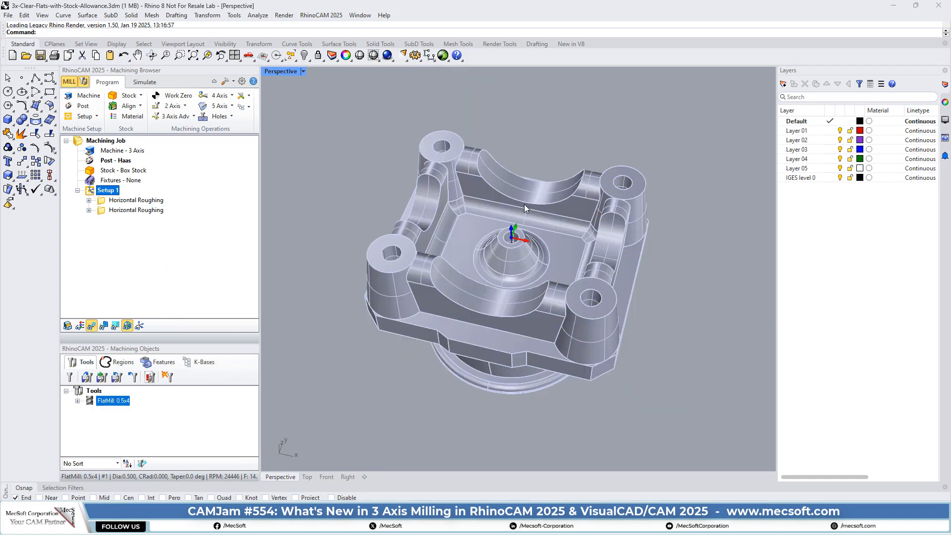
Examine the flat tops of the corner bosses on the part from a lower angle
{"action": "right_click_drag", "start_coordinate": [506, 379], "coordinate": [448, 322]}
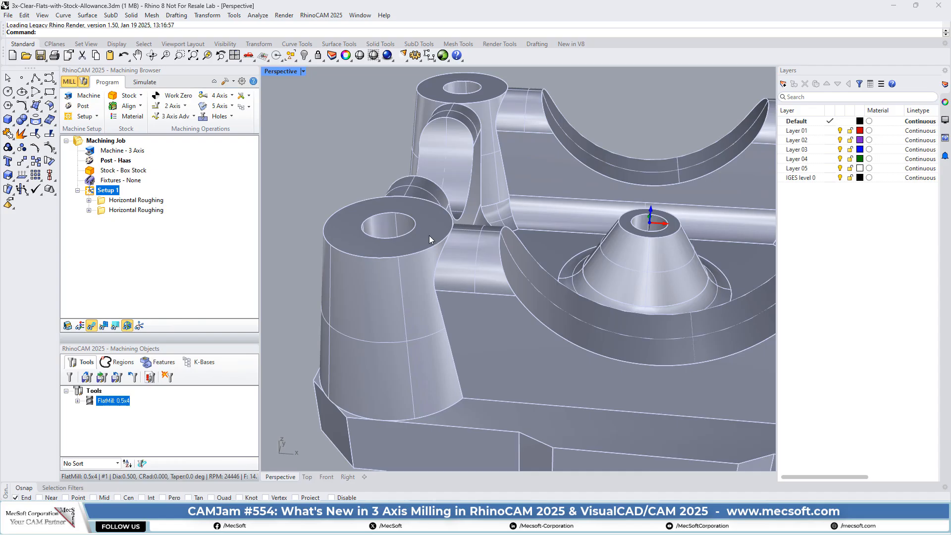
{"action": "left_click", "coordinate": [428, 234]}
{"action": "left_click", "coordinate": [354, 168]}
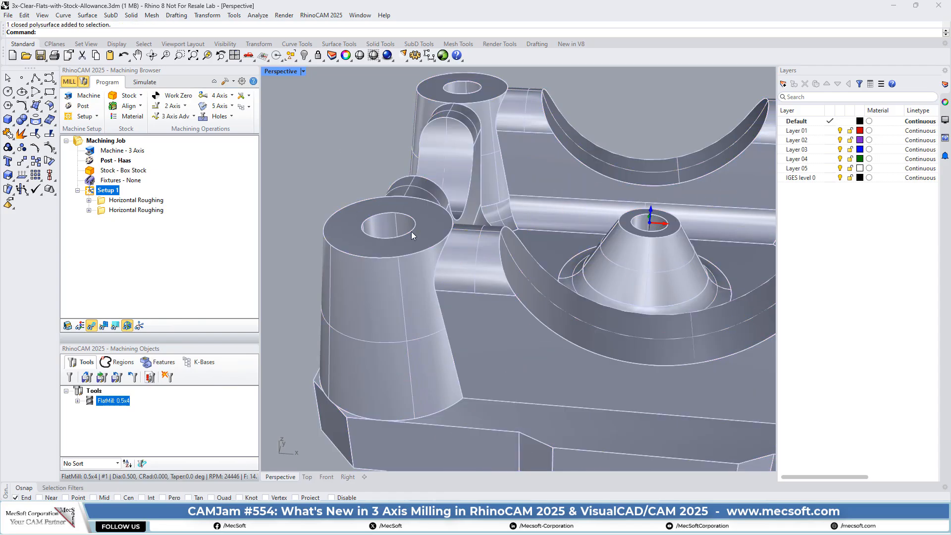
{"action": "scroll", "coordinate": [342, 240], "scroll_direction": "down", "scroll_amount": 5}
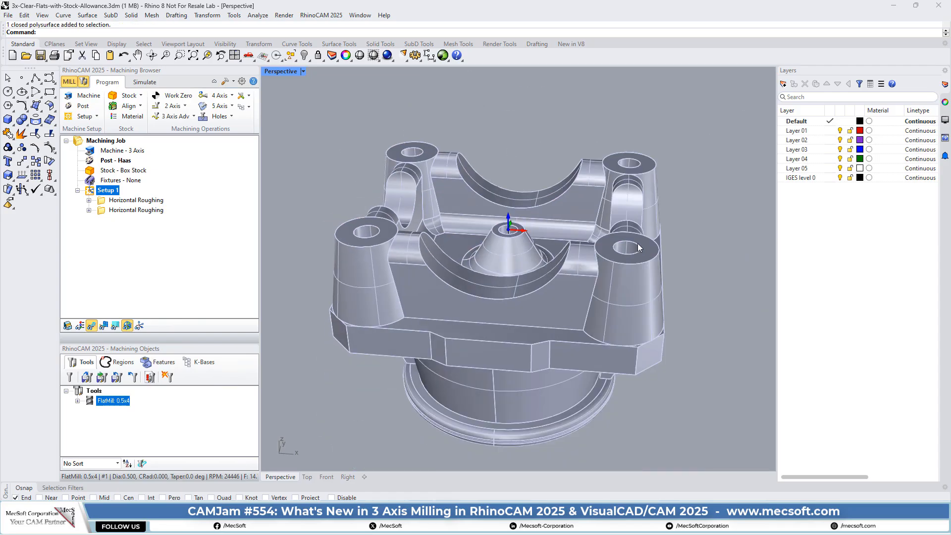
Examine the flat areas on the part, including the boss tops, the central cone's top and the surrounding pocket floor
{"action": "scroll", "coordinate": [510, 233], "scroll_direction": "up", "scroll_amount": 5}
{"action": "scroll", "coordinate": [535, 237], "scroll_direction": "down", "scroll_amount": 6}
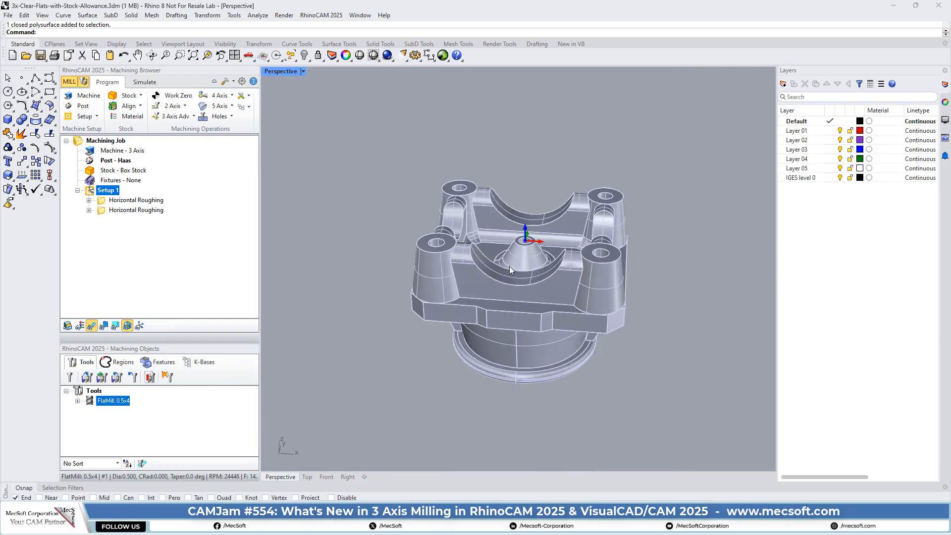
{"action": "scroll", "coordinate": [509, 266], "scroll_direction": "up", "scroll_amount": 5}
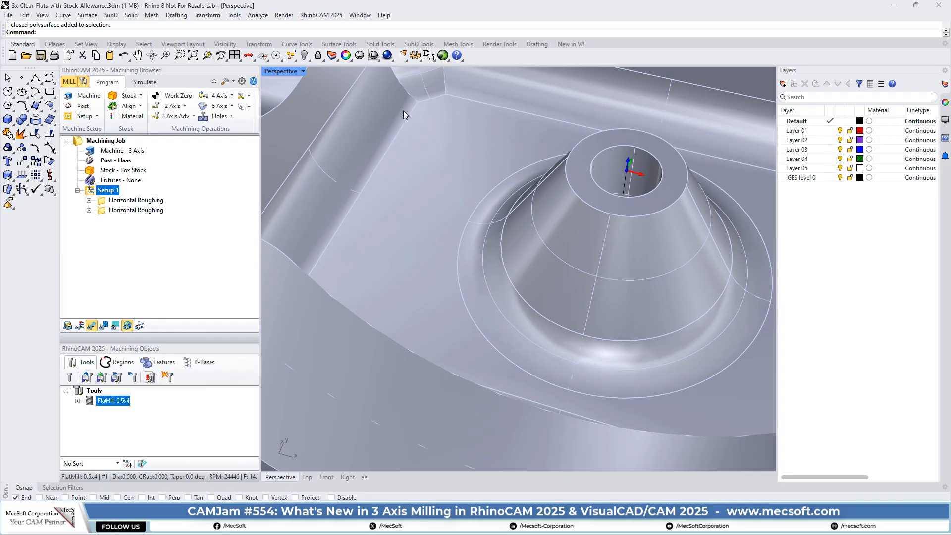
{"action": "scroll", "coordinate": [450, 271], "scroll_direction": "down", "scroll_amount": 6}
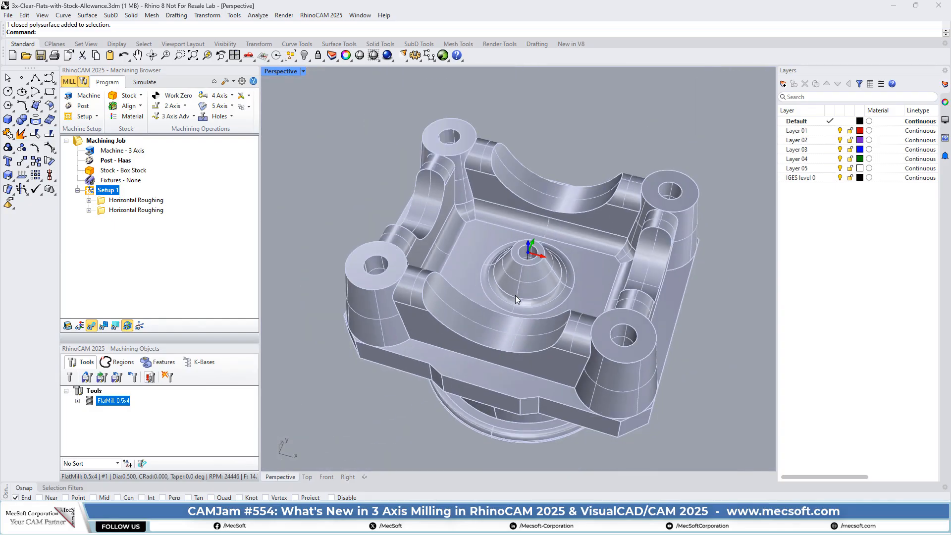
{"action": "right_click_drag", "start_coordinate": [700, 349], "coordinate": [485, 227]}
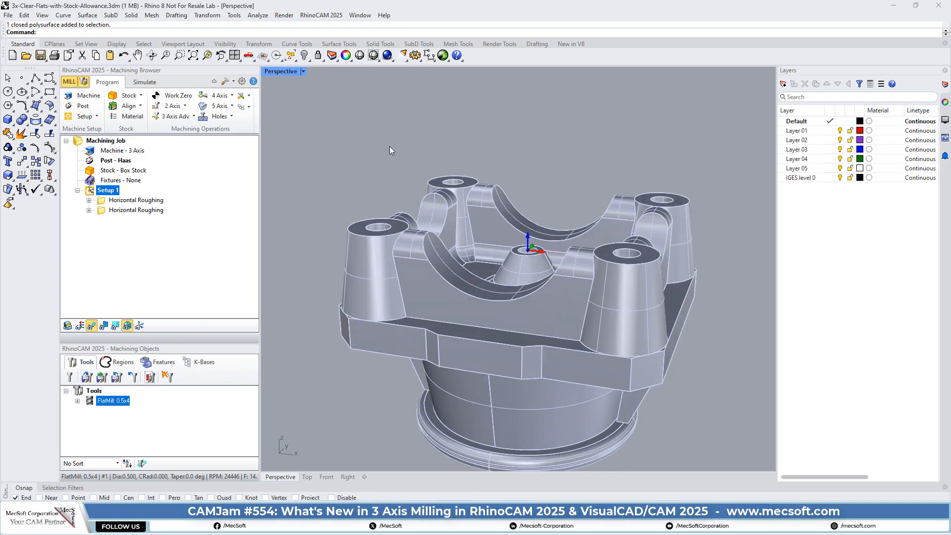
{"action": "scroll", "coordinate": [389, 147], "scroll_direction": "down", "scroll_amount": 2}
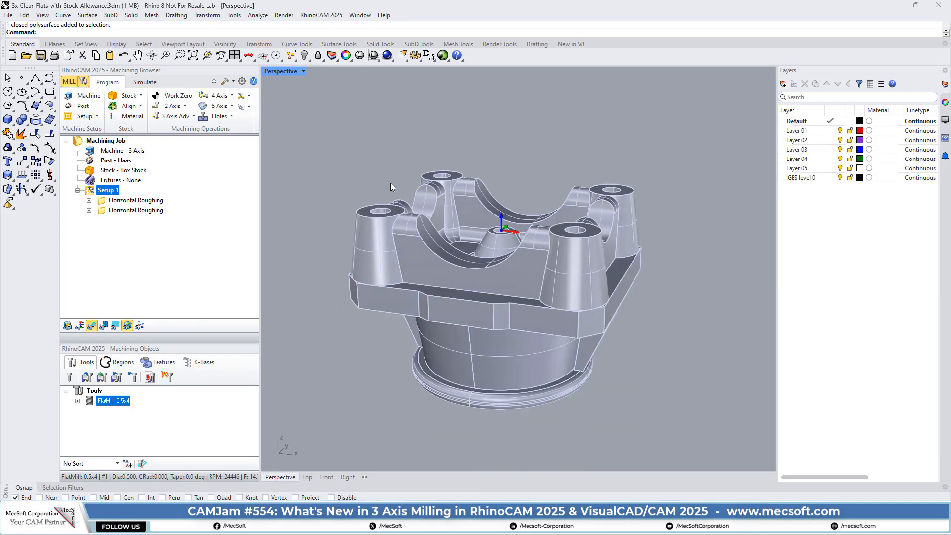
Review the first Horizontal Roughing operation's stock value and its Clear Flats and Add Stock settings, then close it without changes
{"action": "left_click", "coordinate": [103, 203]}
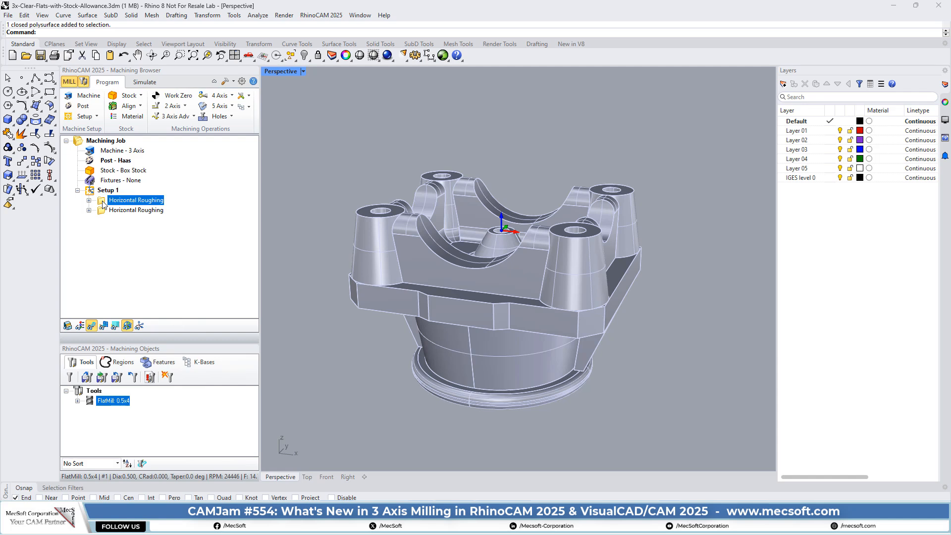
{"action": "double_click", "coordinate": [103, 202]}
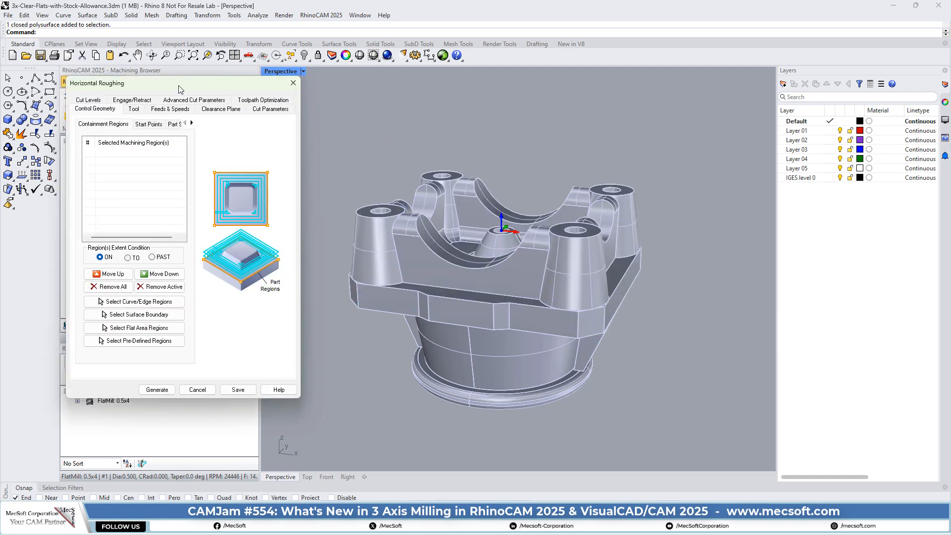
{"action": "left_click_drag", "start_coordinate": [179, 90], "coordinate": [217, 72]}
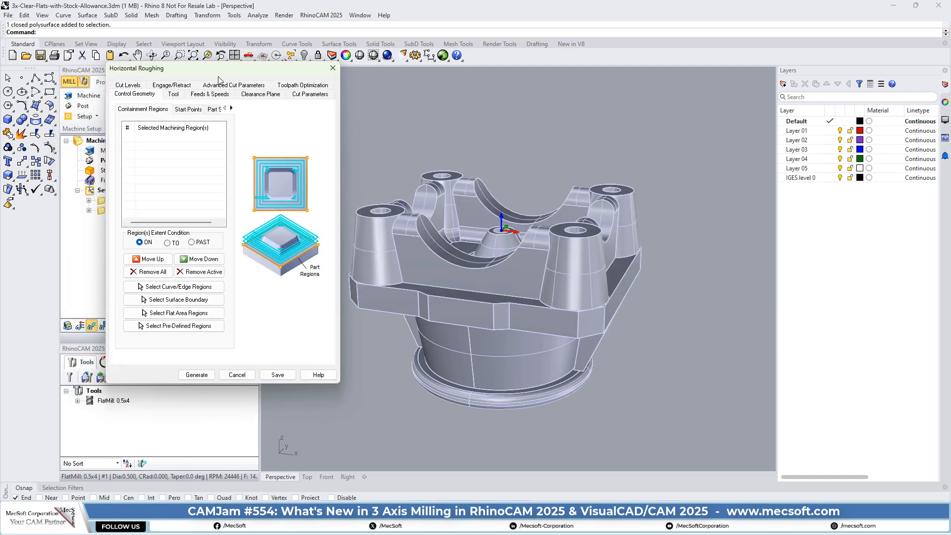
{"action": "left_click", "coordinate": [125, 86]}
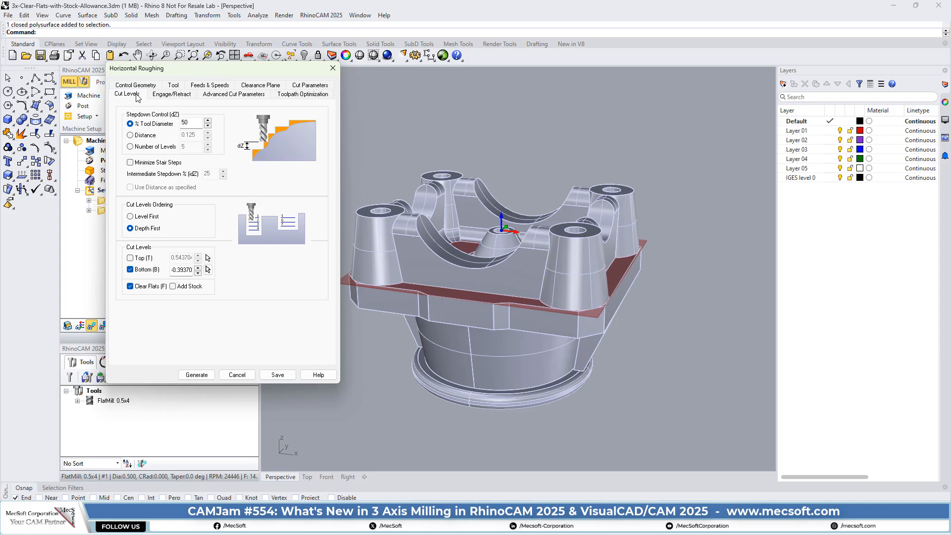
{"action": "left_click", "coordinate": [310, 85]}
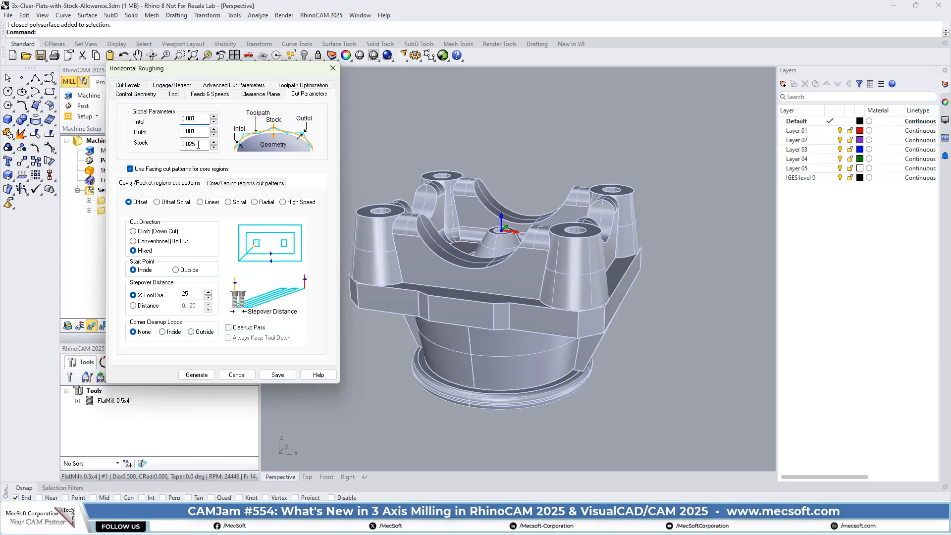
{"action": "left_click_drag", "start_coordinate": [200, 144], "coordinate": [165, 146]}
{"action": "left_click", "coordinate": [133, 87]}
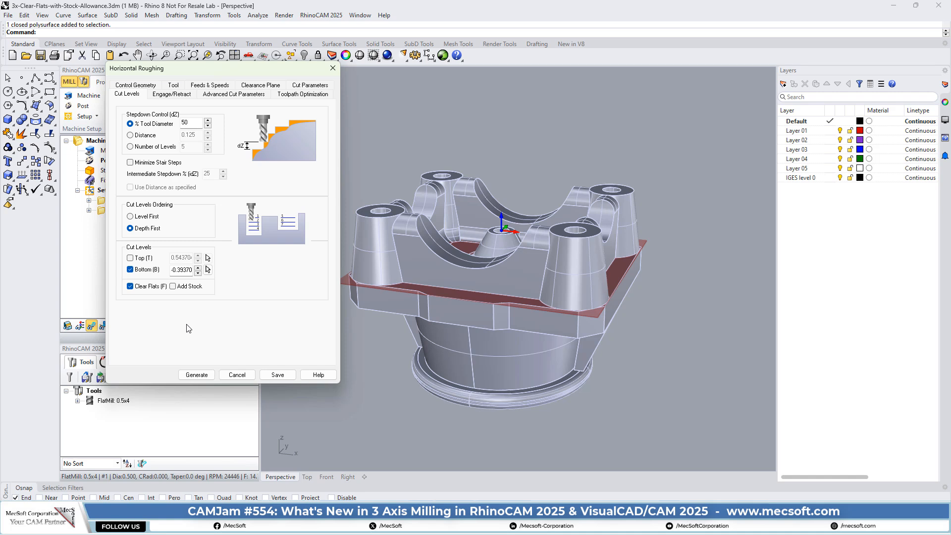
{"action": "left_click", "coordinate": [238, 375]}
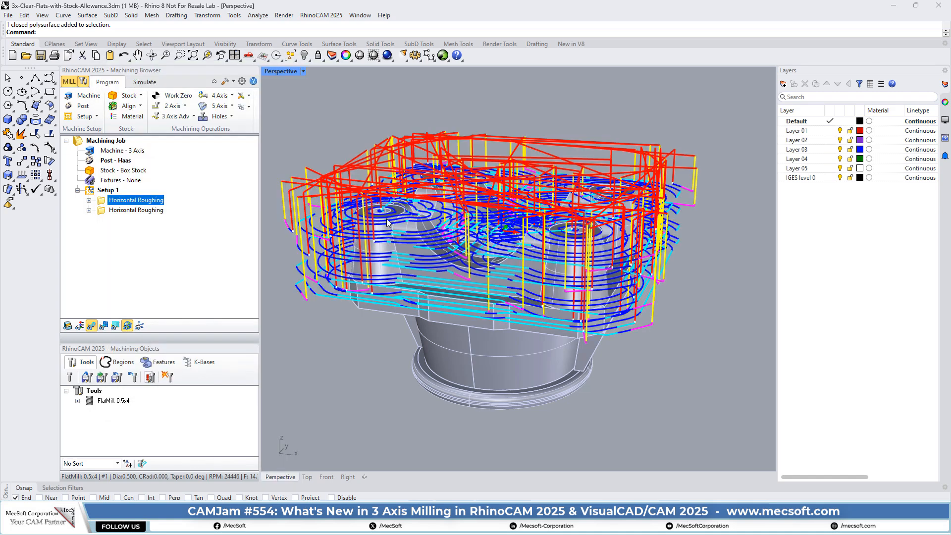
Switch to the four-viewport layout and inspect the first Horizontal Roughing toolpath at a corner boss top in the Front view
{"action": "left_click", "coordinate": [234, 55]}
{"action": "scroll", "coordinate": [396, 376], "scroll_direction": "down", "scroll_amount": 1}
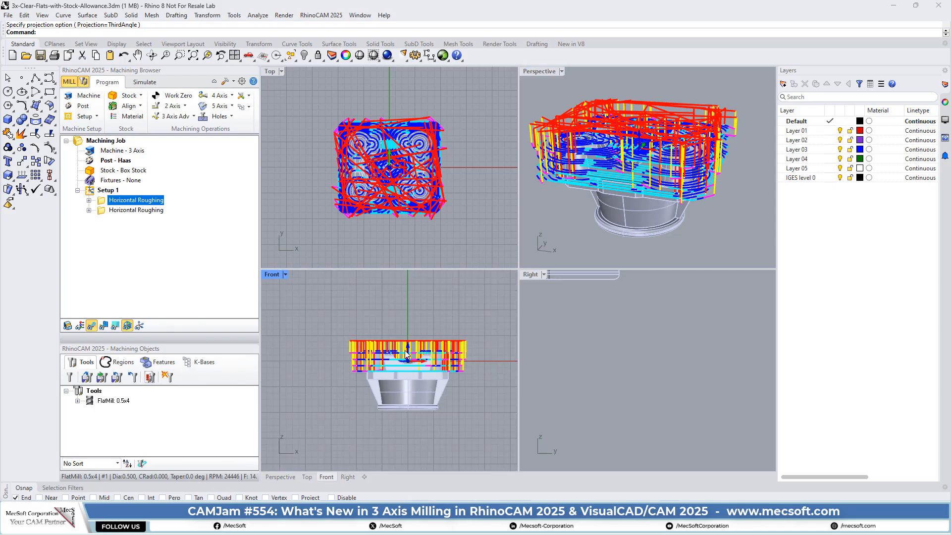
{"action": "scroll", "coordinate": [365, 371], "scroll_direction": "up", "scroll_amount": 6}
{"action": "scroll", "coordinate": [304, 329], "scroll_direction": "up", "scroll_amount": 3}
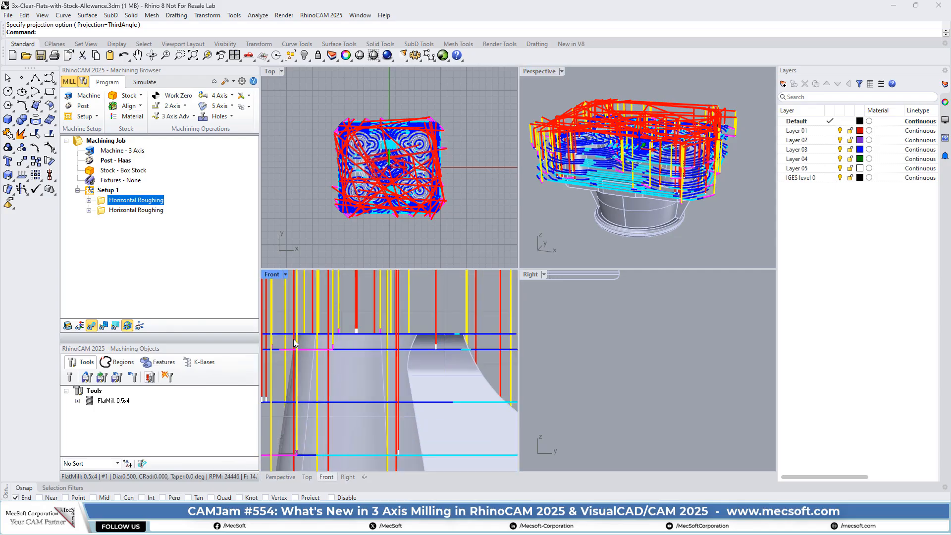
Check the first Horizontal Roughing operation's cut level options, including Clear Flats and Add Stock, and close its settings
{"action": "double_click", "coordinate": [112, 209]}
{"action": "left_click", "coordinate": [88, 100]}
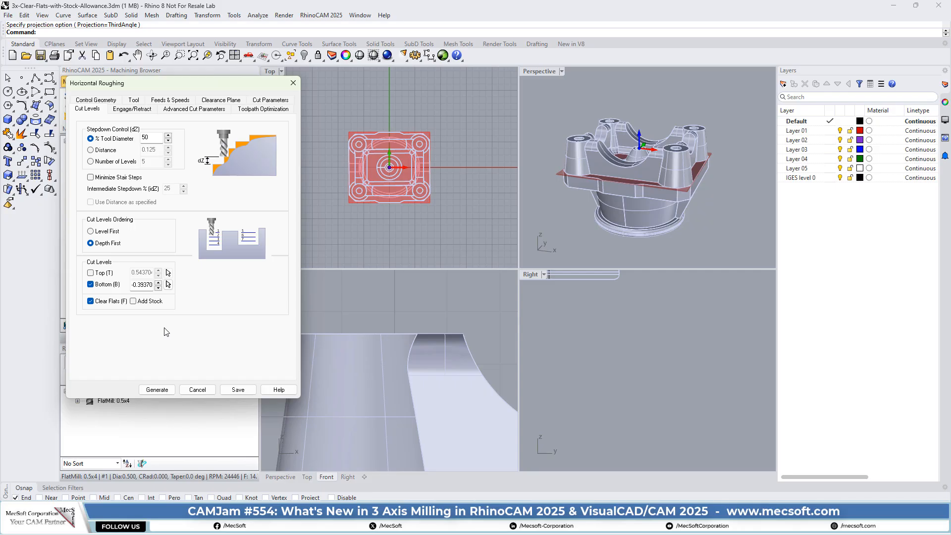
{"action": "left_click", "coordinate": [294, 83]}
Compare the first toolpath's cut levels with the boss top, base flange and central cone flats in the Front view
{"action": "scroll", "coordinate": [367, 337], "scroll_direction": "up", "scroll_amount": 5}
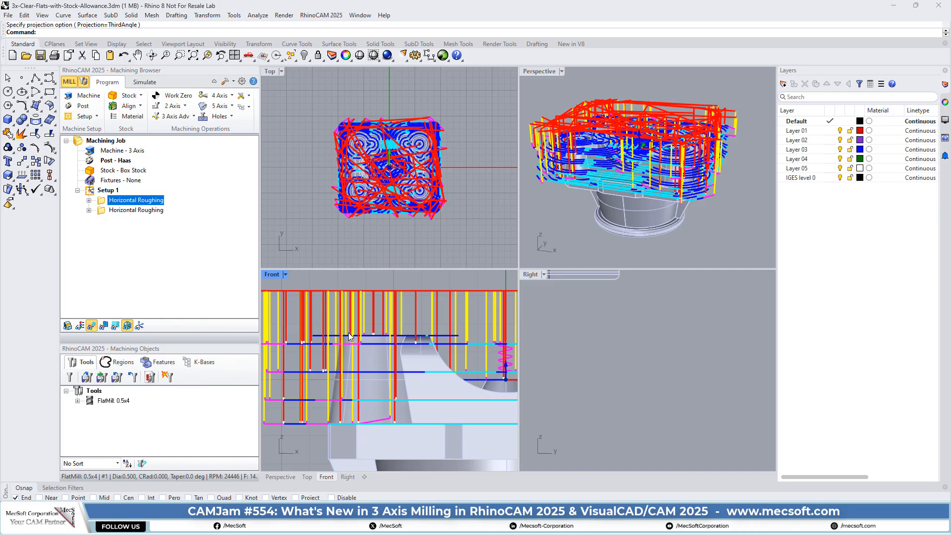
{"action": "scroll", "coordinate": [368, 335], "scroll_direction": "up", "scroll_amount": 1}
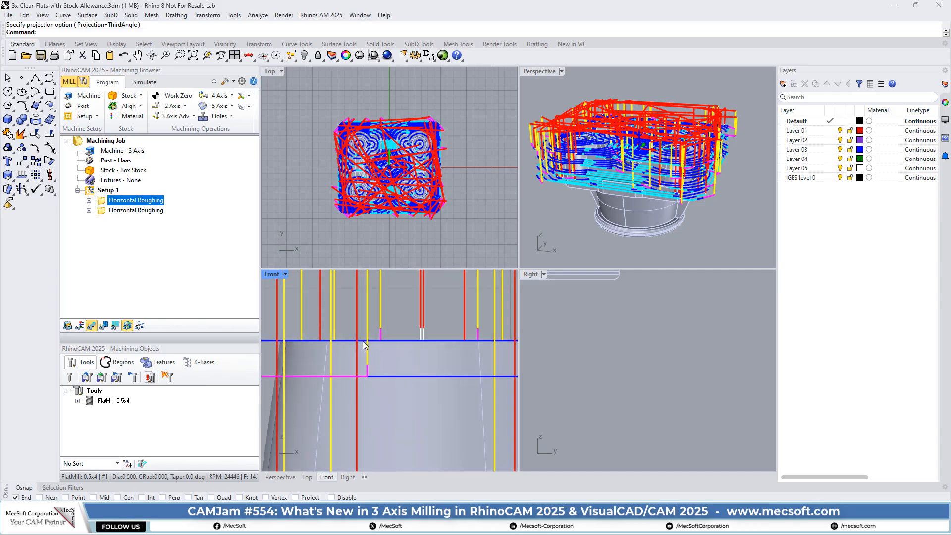
{"action": "scroll", "coordinate": [361, 330], "scroll_direction": "down", "scroll_amount": 7}
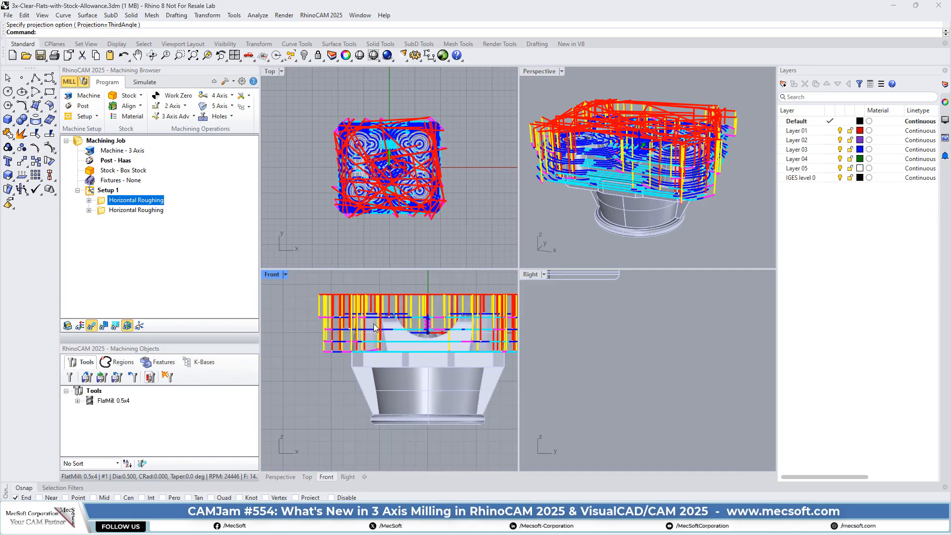
{"action": "scroll", "coordinate": [386, 311], "scroll_direction": "up", "scroll_amount": 8}
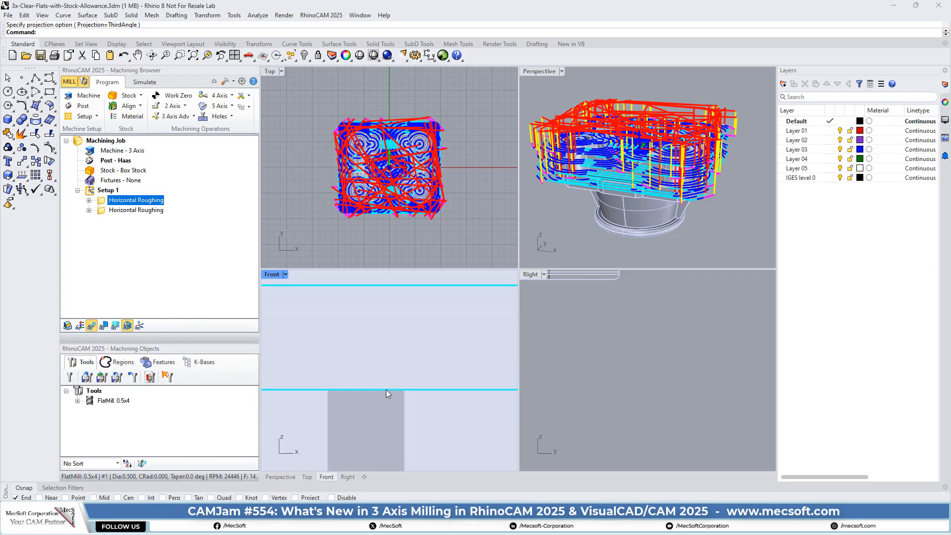
{"action": "scroll", "coordinate": [379, 388], "scroll_direction": "down", "scroll_amount": 9}
{"action": "scroll", "coordinate": [411, 357], "scroll_direction": "up", "scroll_amount": 8}
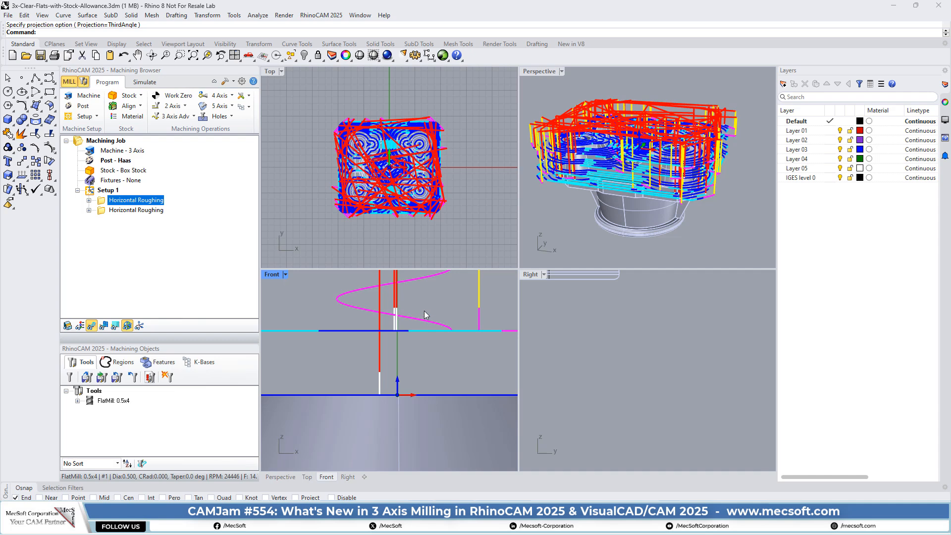
{"action": "scroll", "coordinate": [424, 311], "scroll_direction": "down", "scroll_amount": 2}
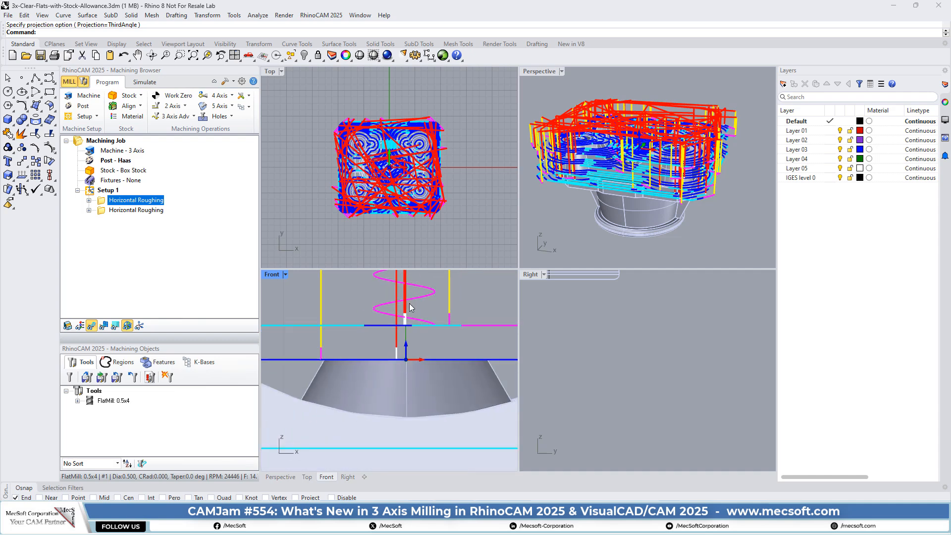
{"action": "scroll", "coordinate": [413, 321], "scroll_direction": "down", "scroll_amount": 3}
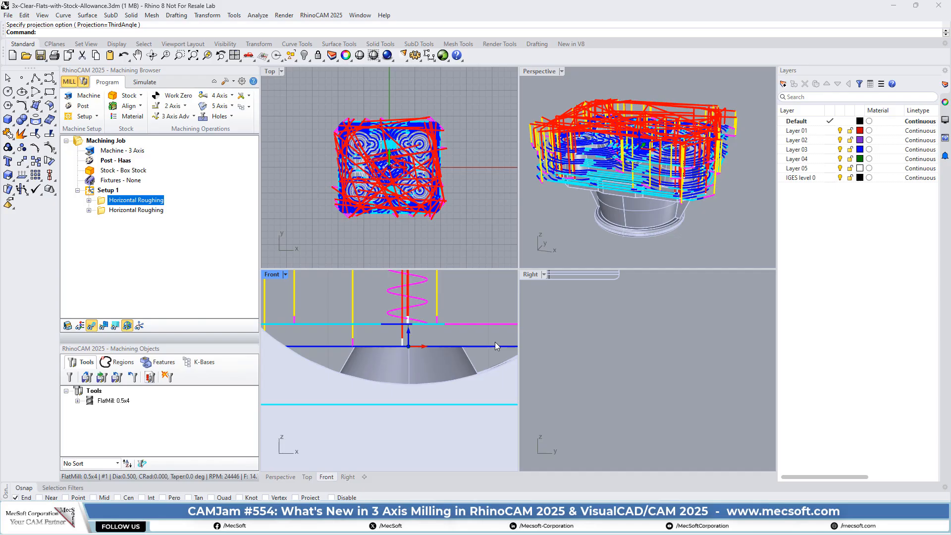
Check the Clear Flats and Add Stock options in the second Horizontal Roughing operation and cancel its settings dialog
{"action": "left_click", "coordinate": [102, 212]}
{"action": "double_click", "coordinate": [102, 211]}
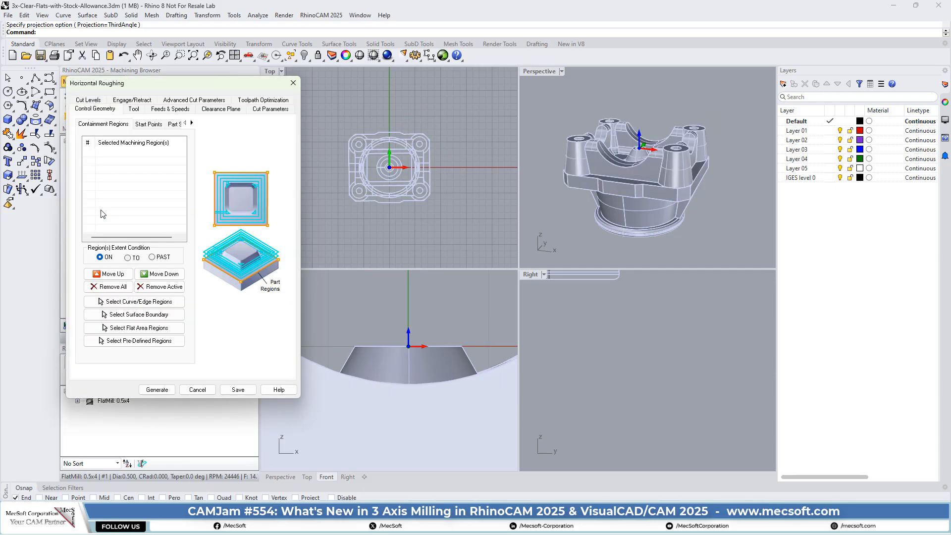
{"action": "left_click", "coordinate": [89, 101]}
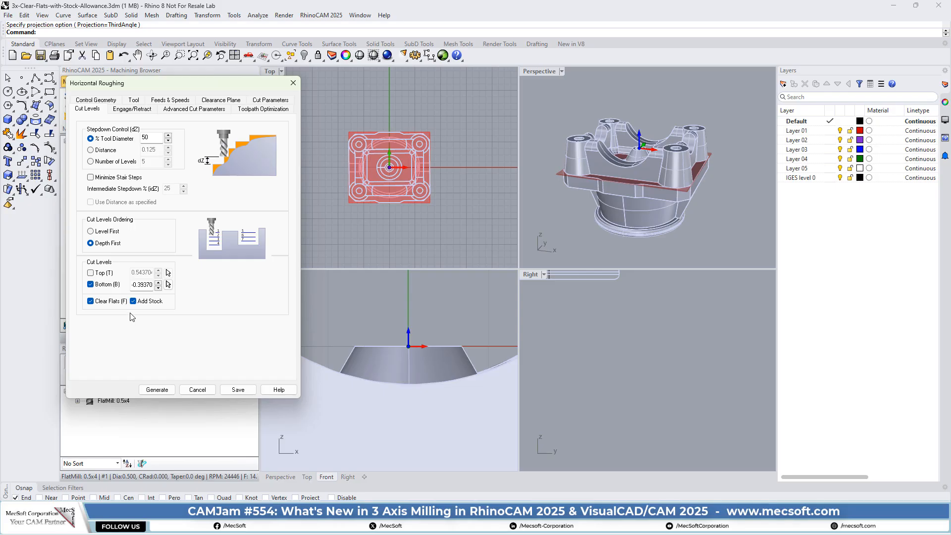
{"action": "left_click", "coordinate": [197, 389]}
Examine the second toolpath's cut levels above the central cone top and the base flange in the Front view
{"action": "scroll", "coordinate": [379, 319], "scroll_direction": "down", "scroll_amount": 5}
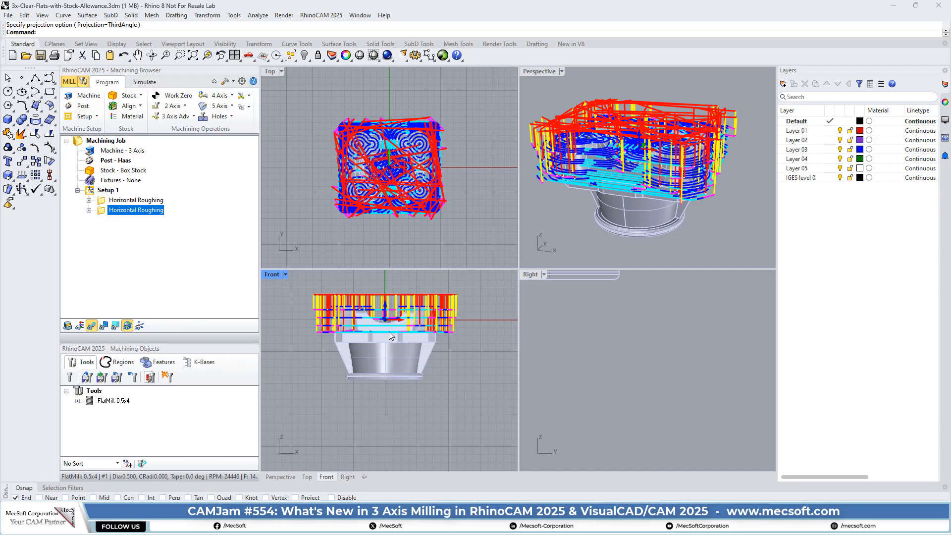
{"action": "scroll", "coordinate": [388, 310], "scroll_direction": "up", "scroll_amount": 3}
{"action": "scroll", "coordinate": [375, 362], "scroll_direction": "up", "scroll_amount": 4}
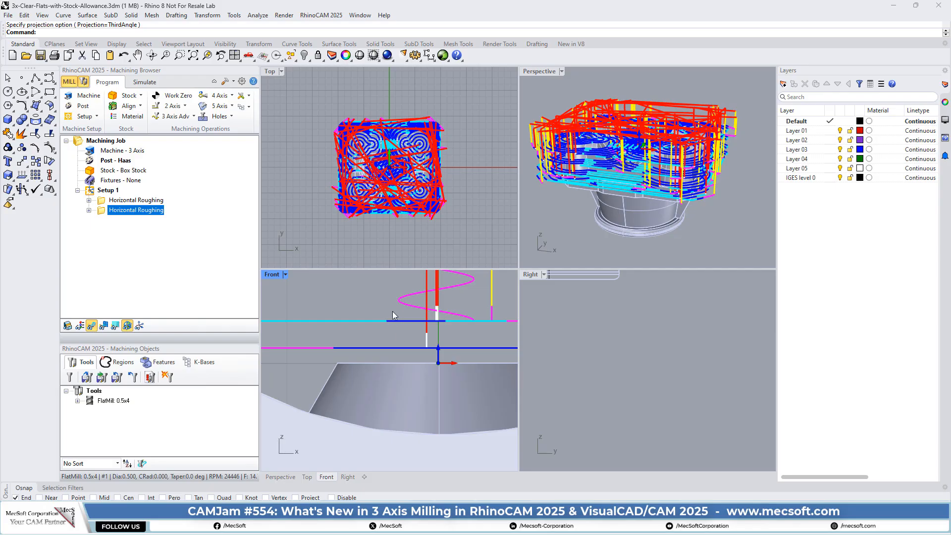
{"action": "scroll", "coordinate": [395, 314], "scroll_direction": "down", "scroll_amount": 2}
{"action": "scroll", "coordinate": [414, 317], "scroll_direction": "down", "scroll_amount": 2}
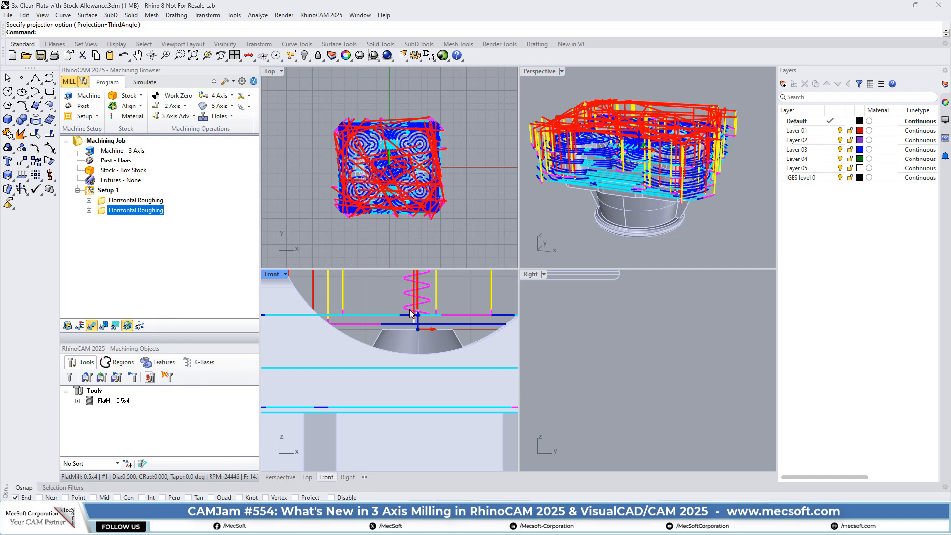
{"action": "scroll", "coordinate": [414, 314], "scroll_direction": "down", "scroll_amount": 4}
{"action": "scroll", "coordinate": [338, 378], "scroll_direction": "up", "scroll_amount": 6}
{"action": "scroll", "coordinate": [347, 376], "scroll_direction": "up", "scroll_amount": 4}
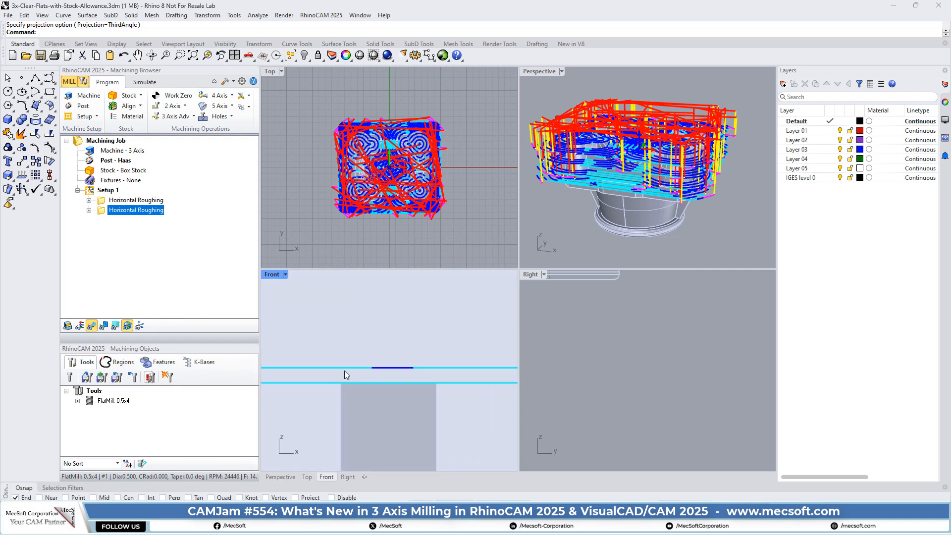
{"action": "scroll", "coordinate": [360, 355], "scroll_direction": "down", "scroll_amount": 6}
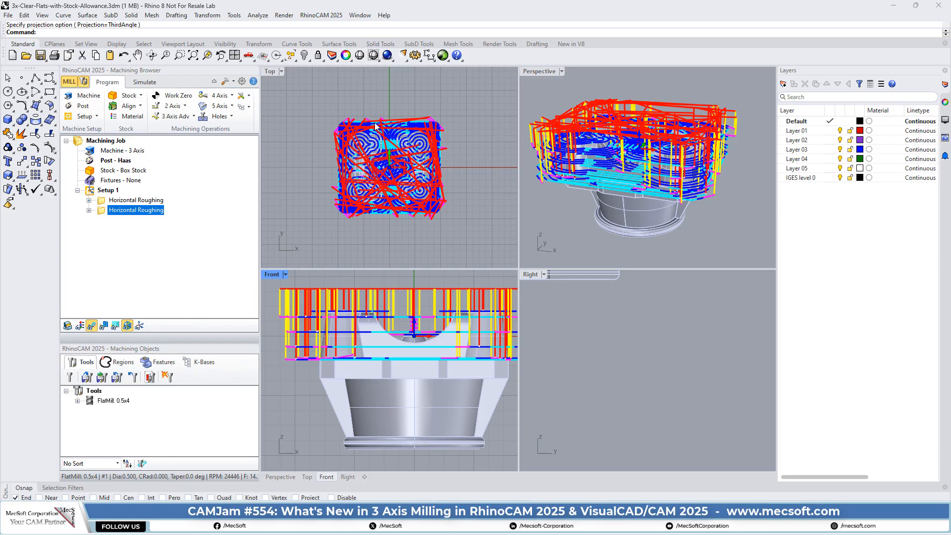
Set the Front view to Wireframe display and inspect the second toolpath's levels above the pocket floor
{"action": "left_click", "coordinate": [378, 60]}
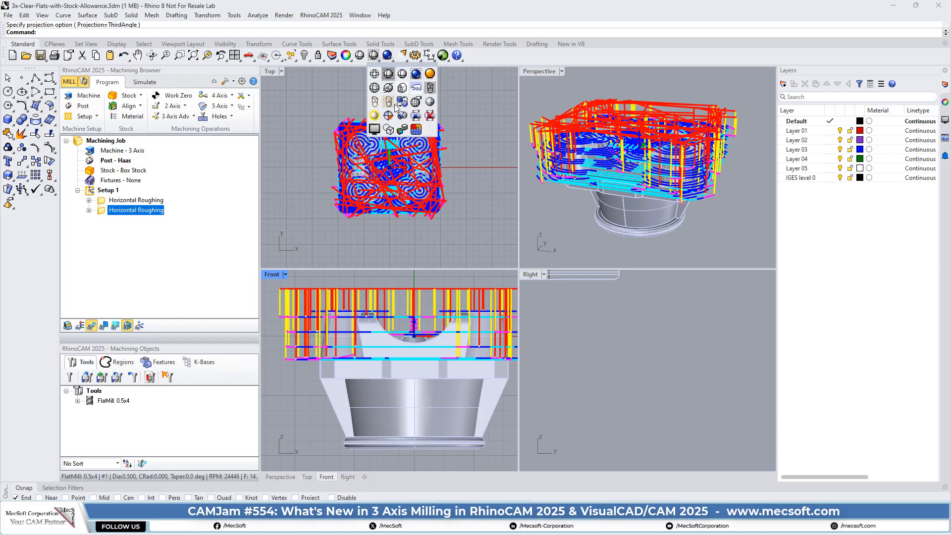
{"action": "left_click", "coordinate": [375, 75]}
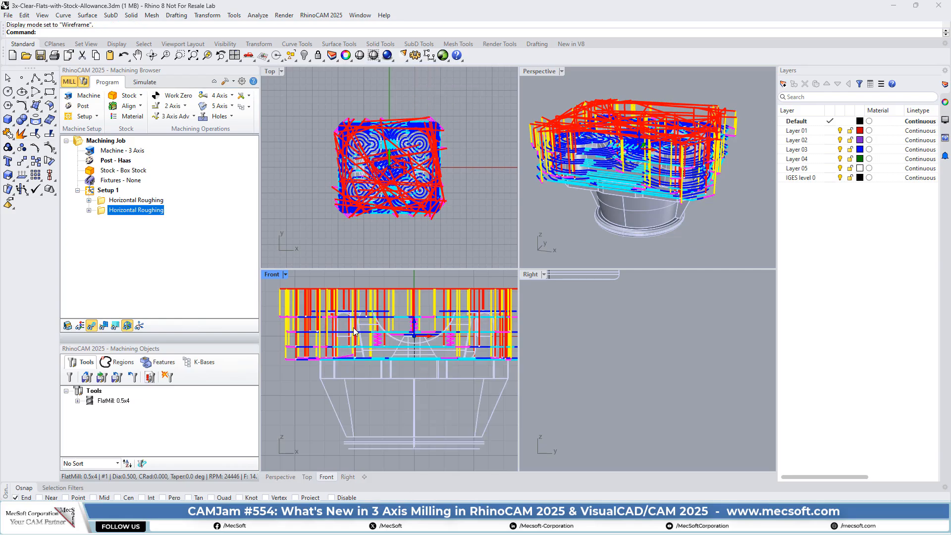
{"action": "scroll", "coordinate": [366, 332], "scroll_direction": "up", "scroll_amount": 3}
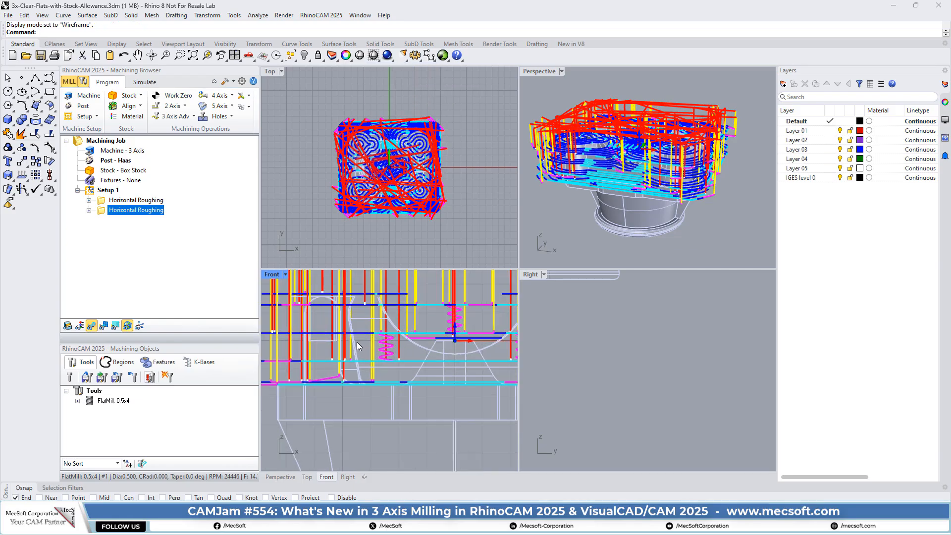
{"action": "scroll", "coordinate": [376, 389], "scroll_direction": "up", "scroll_amount": 4}
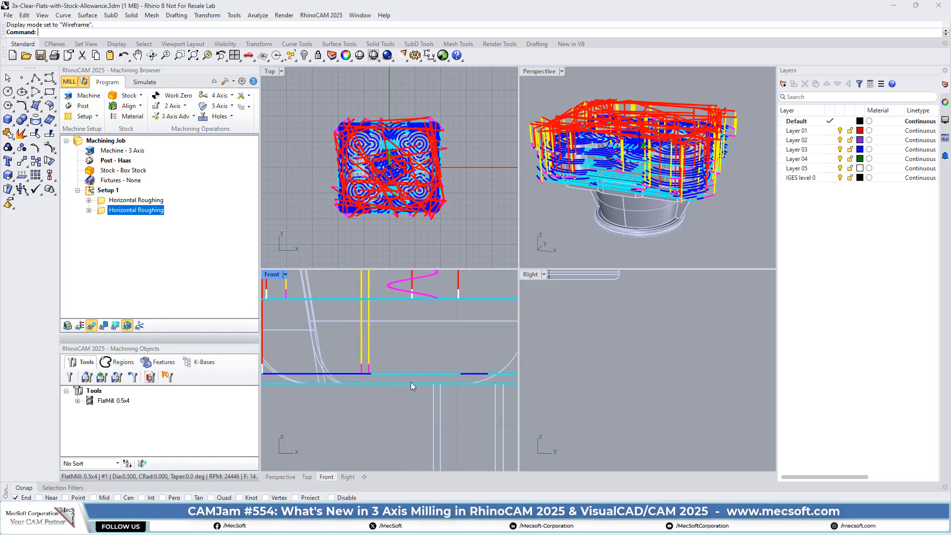
{"action": "scroll", "coordinate": [389, 380], "scroll_direction": "down", "scroll_amount": 3}
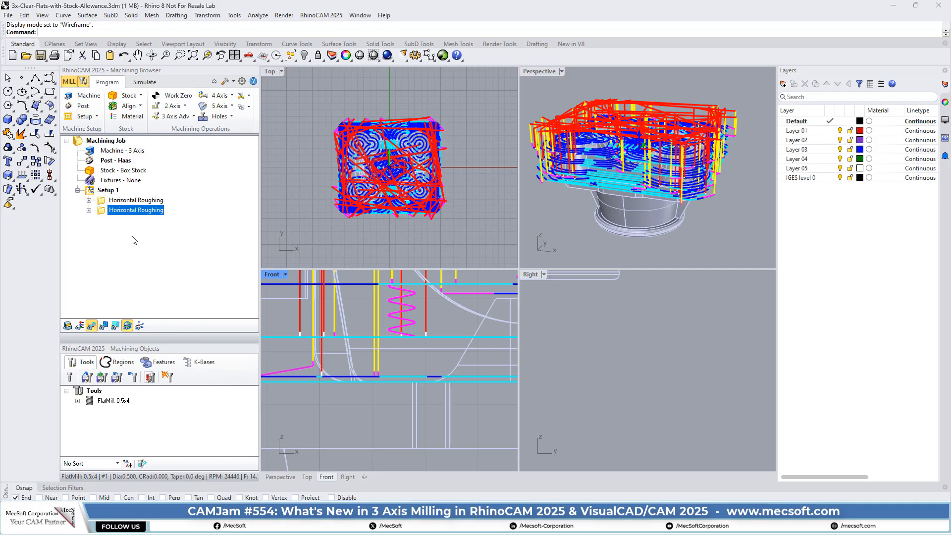
Open the first Horizontal Roughing operation's settings and move the dialog clear of the operations list
{"action": "double_click", "coordinate": [103, 203]}
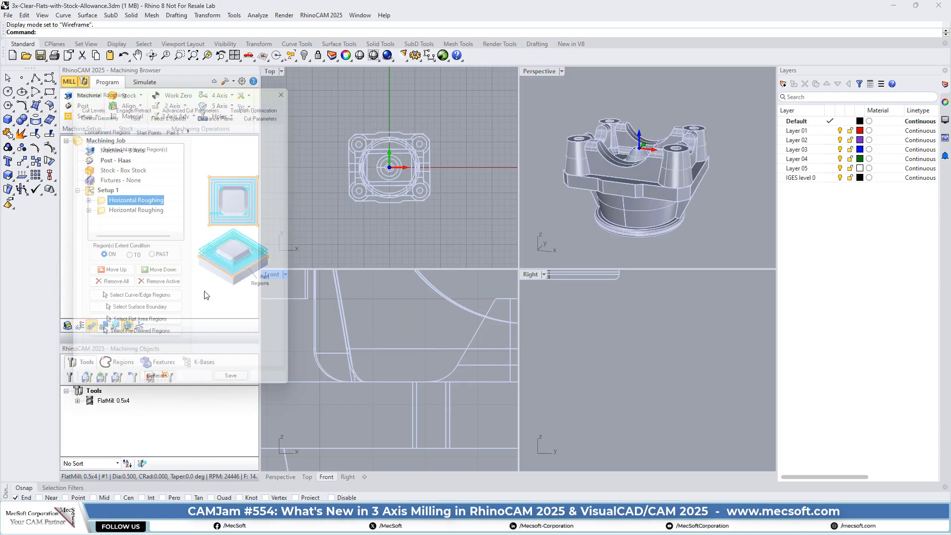
{"action": "left_click_drag", "start_coordinate": [201, 85], "coordinate": [253, 76]}
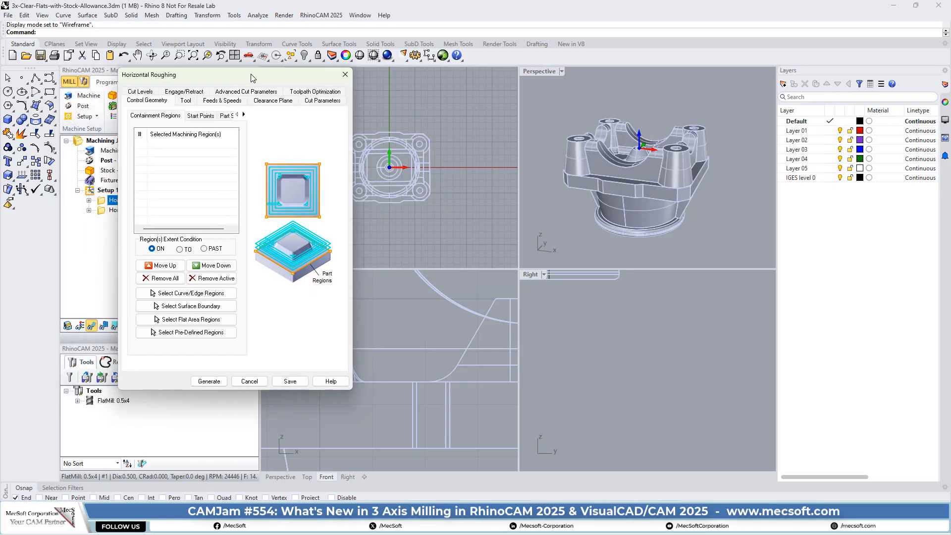